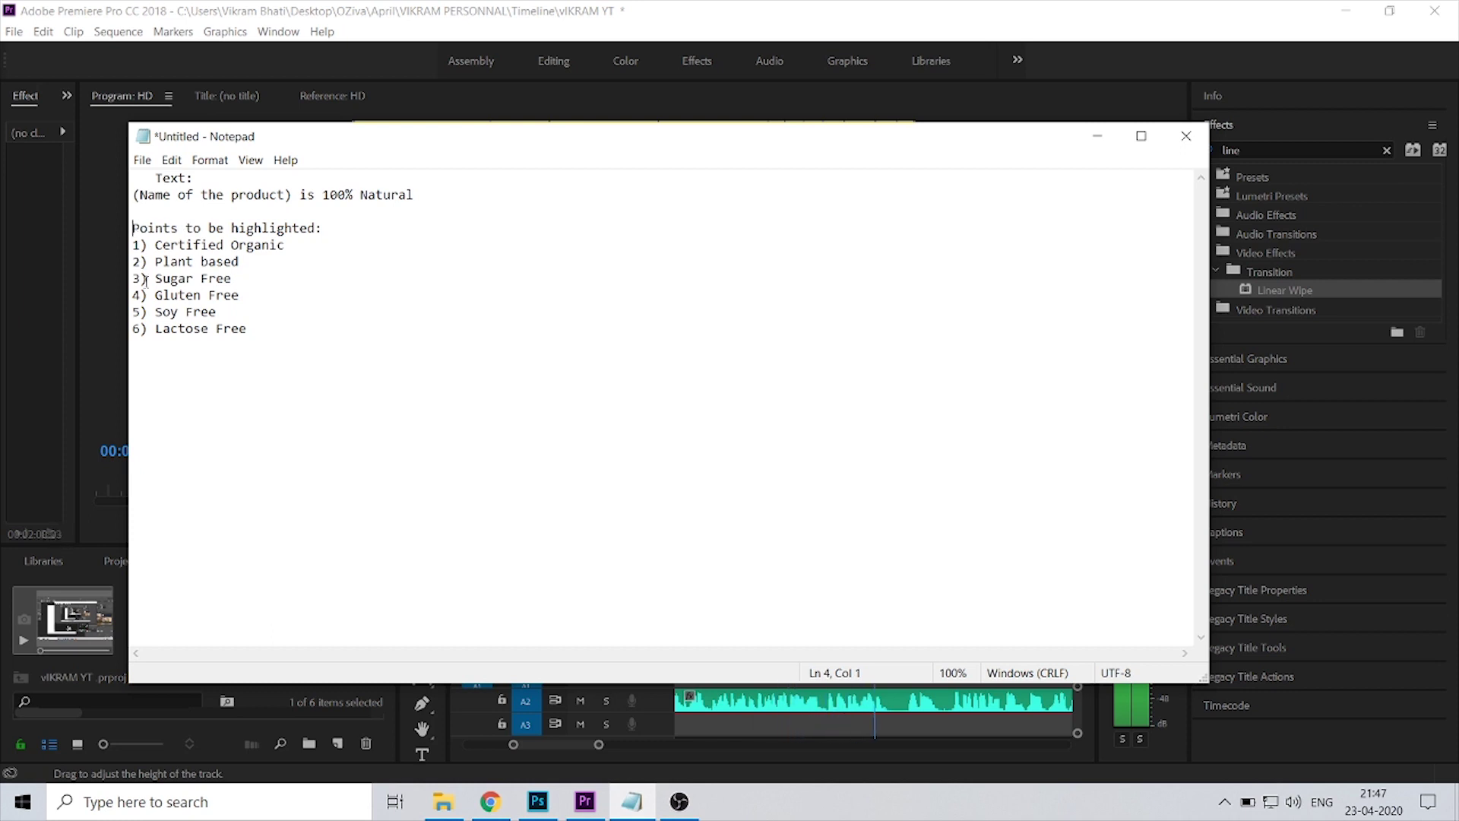
Step: Go through the points to be highlighted in the Notepad brief, from Certified Organic to Lactose Free
left_click(135, 230)
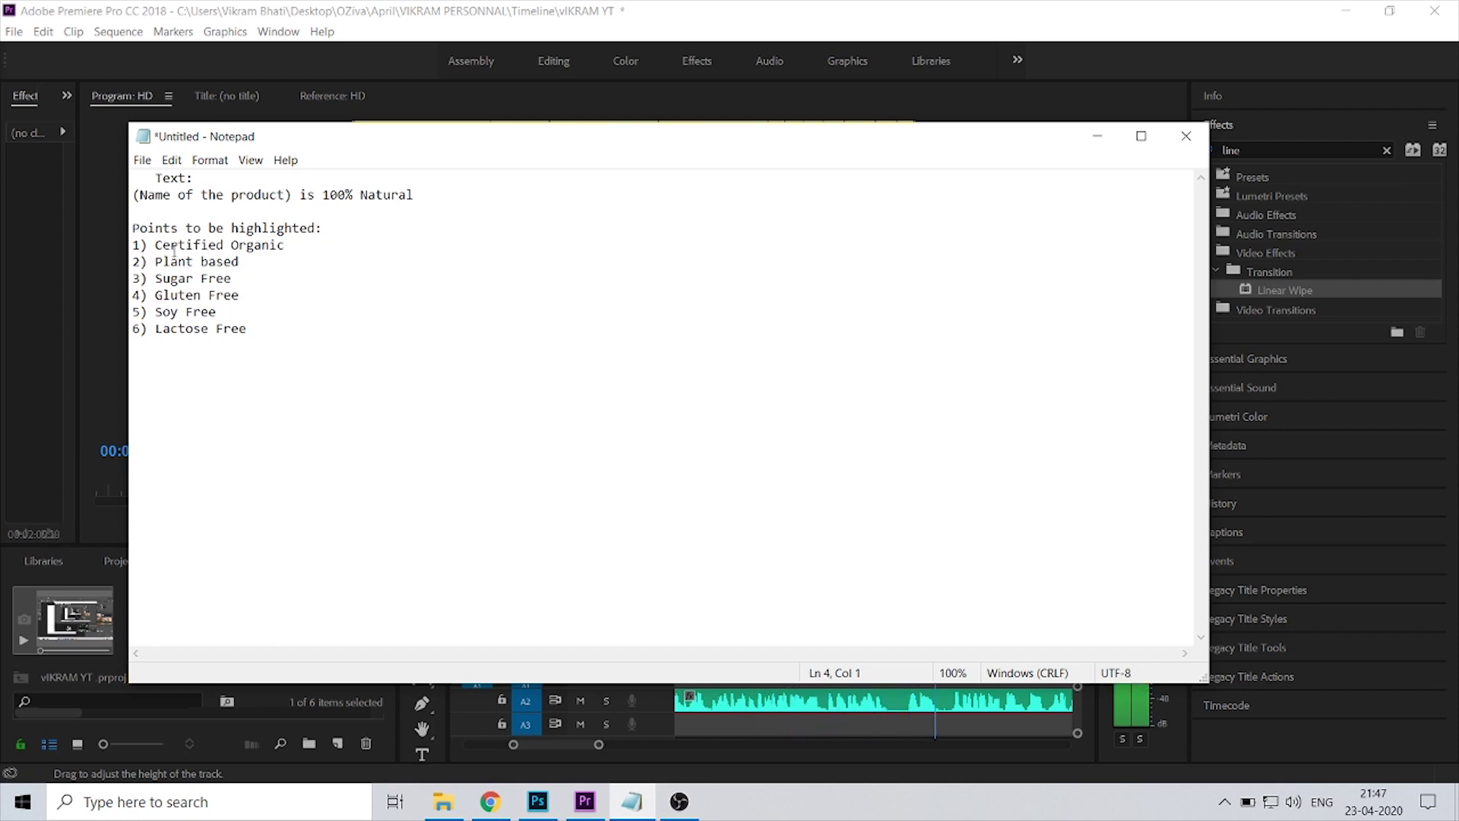
left_click(288, 246)
left_click(271, 259)
left_click(242, 280)
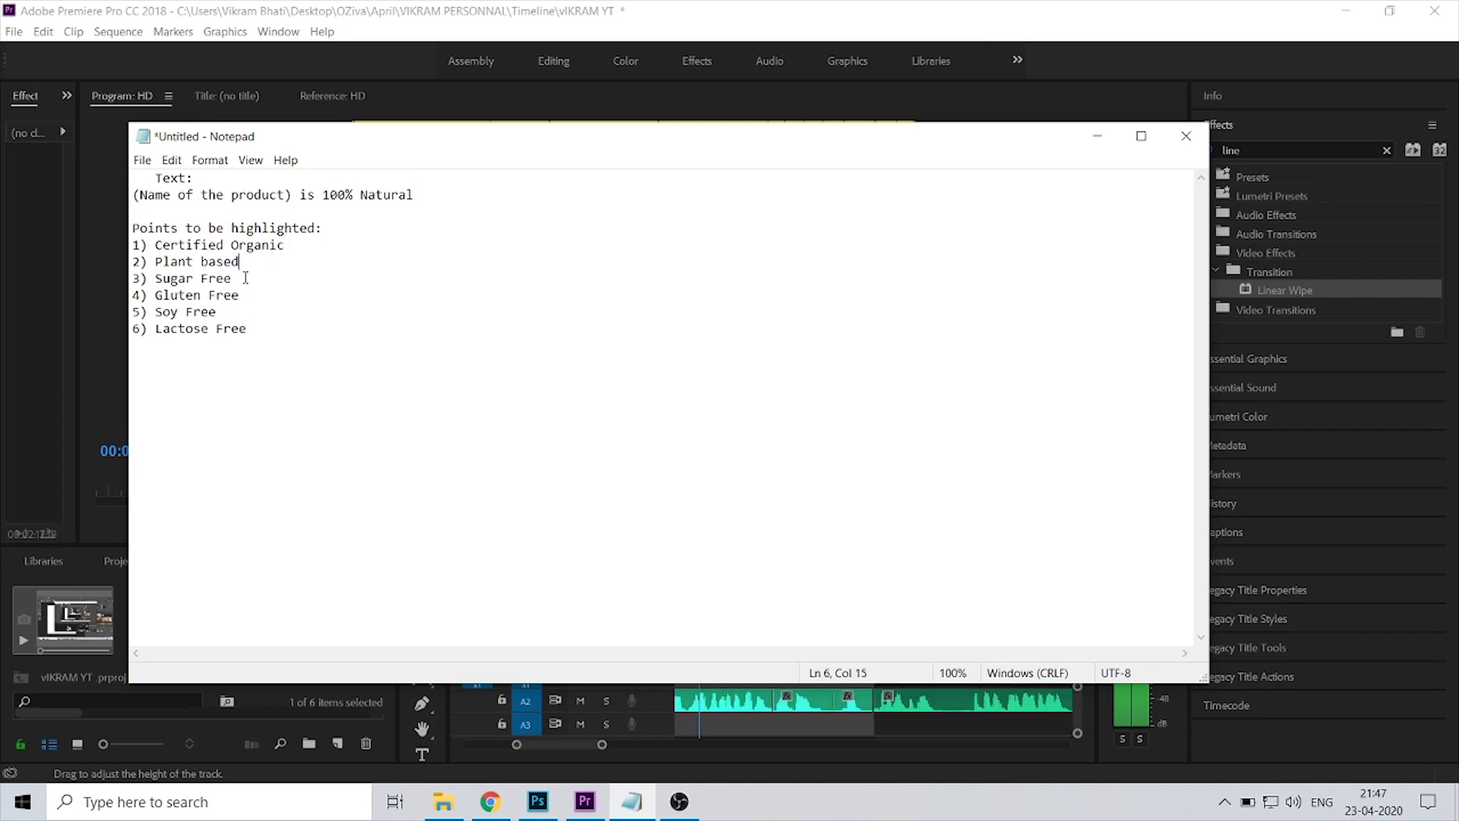
left_click(255, 329)
key("shift+Left")
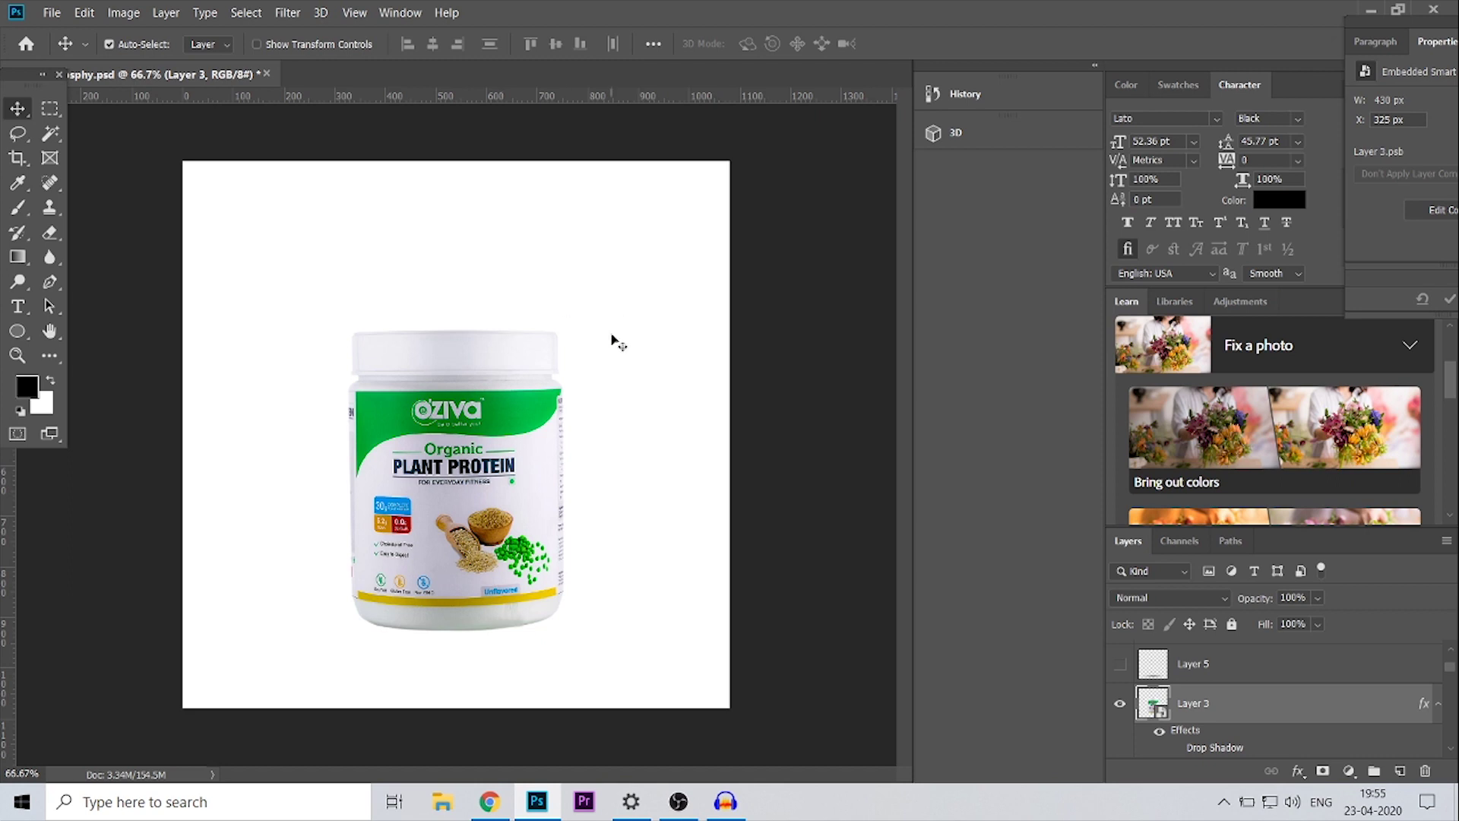
Step: Open the Stock folder in File Explorer under OZiva, April, Brand Philoshpy
left_click(442, 802)
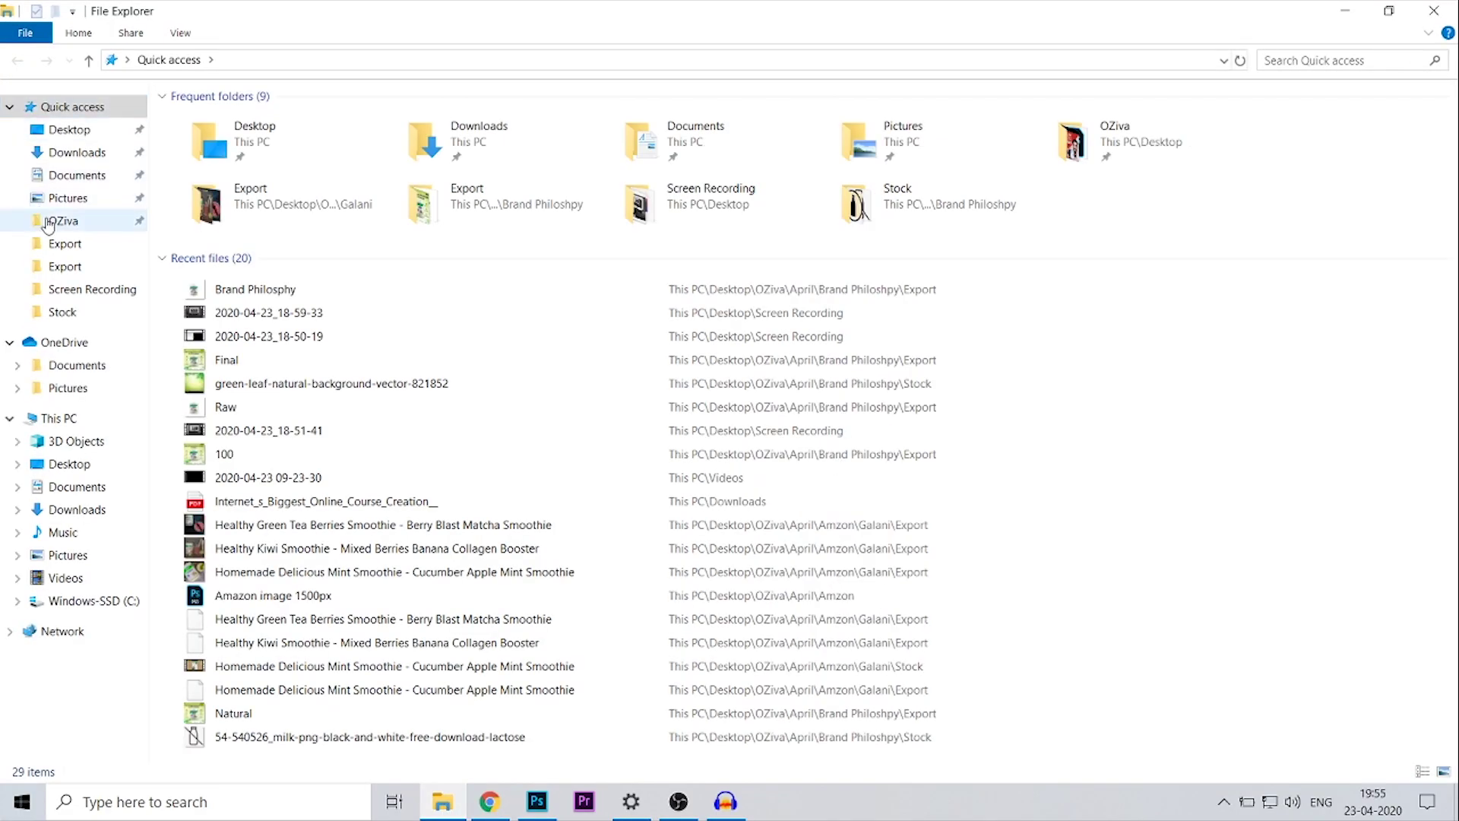
left_click(48, 222)
double_click(244, 114)
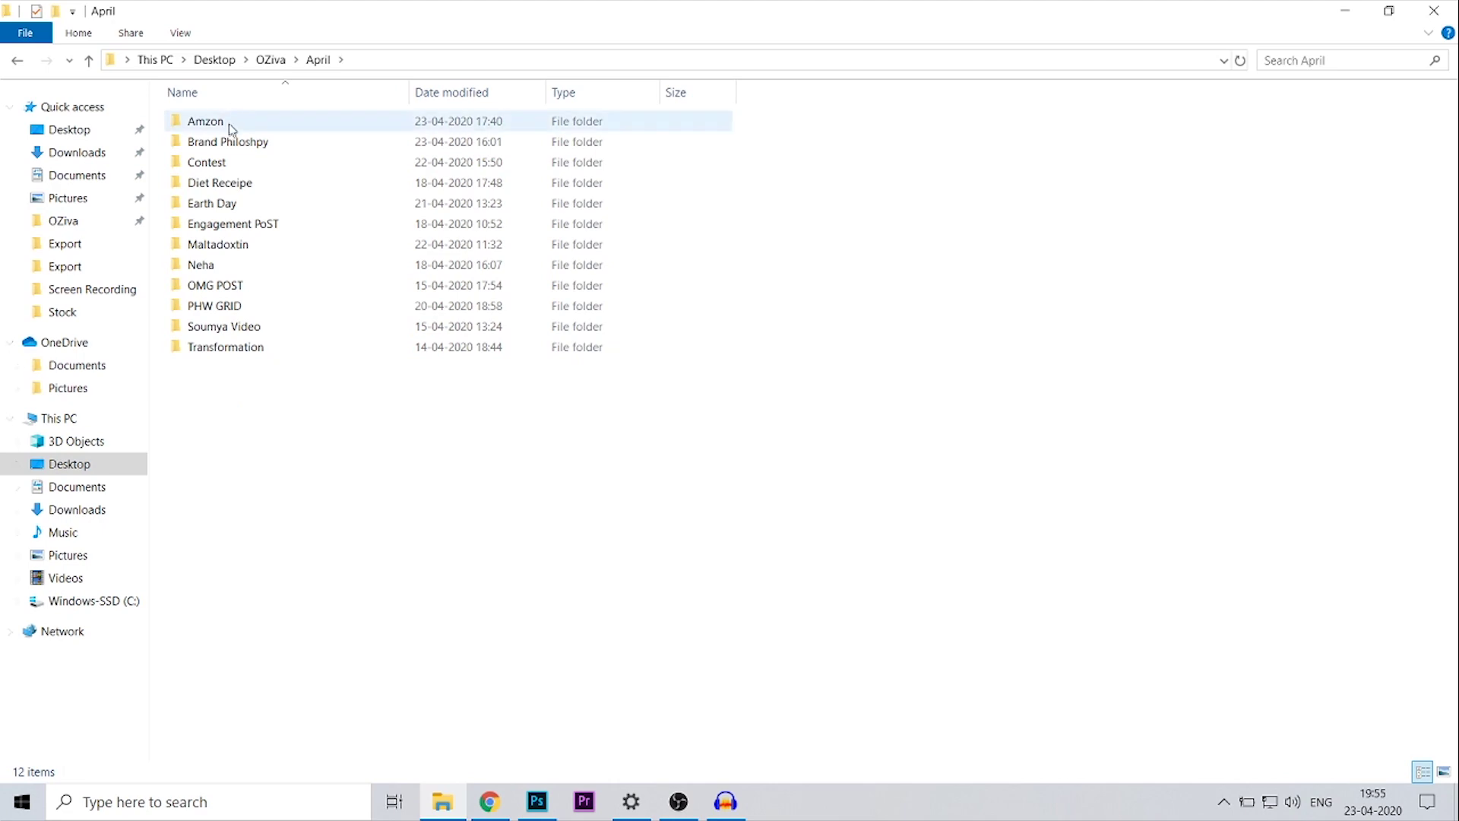
double_click(226, 142)
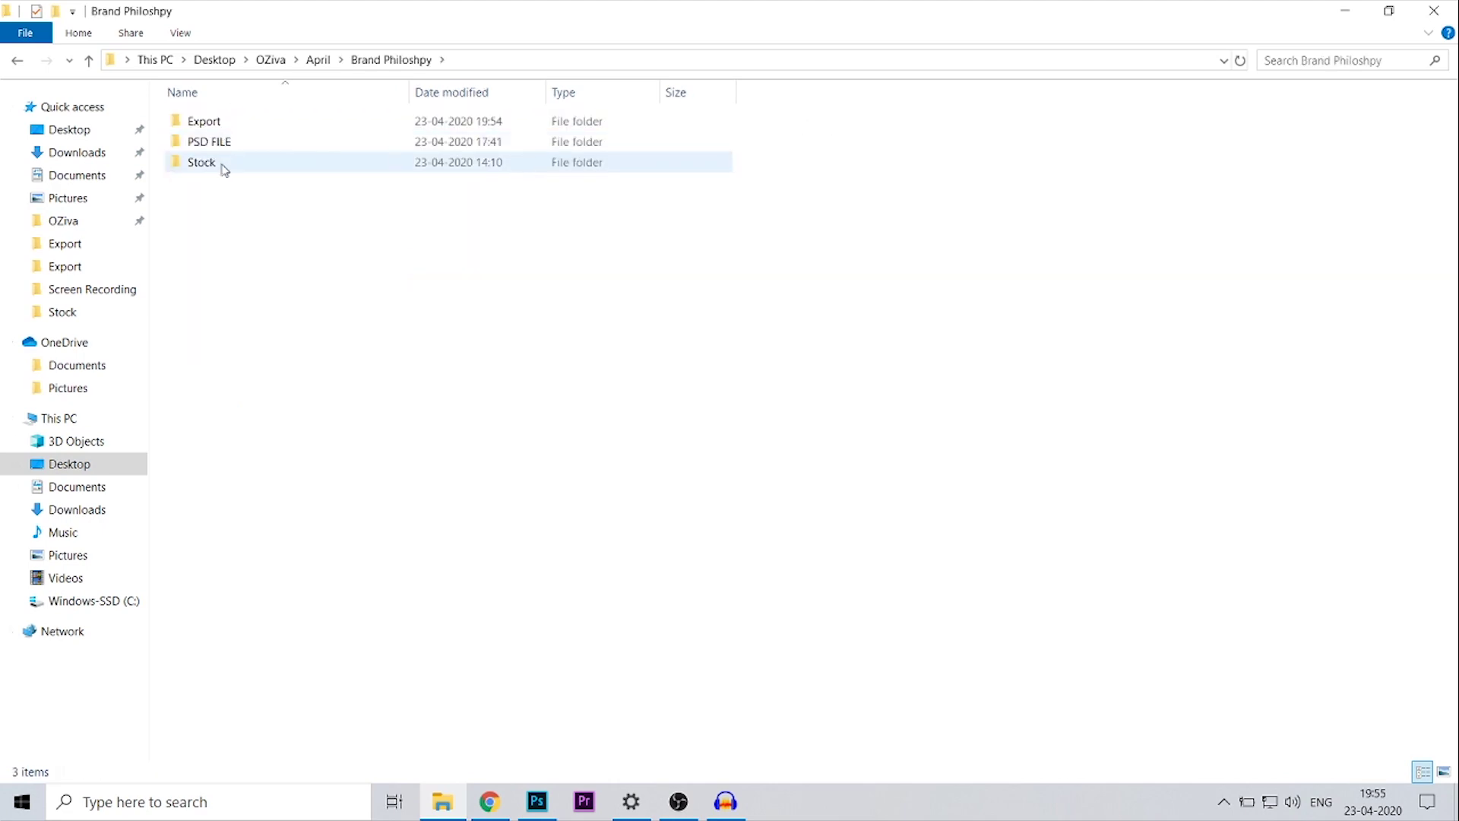
double_click(203, 163)
Step: Preview the three green leaf background images starting with green-leaf-natural-background-vector-821852, close the viewer and return to Photoshop
double_click(1149, 150)
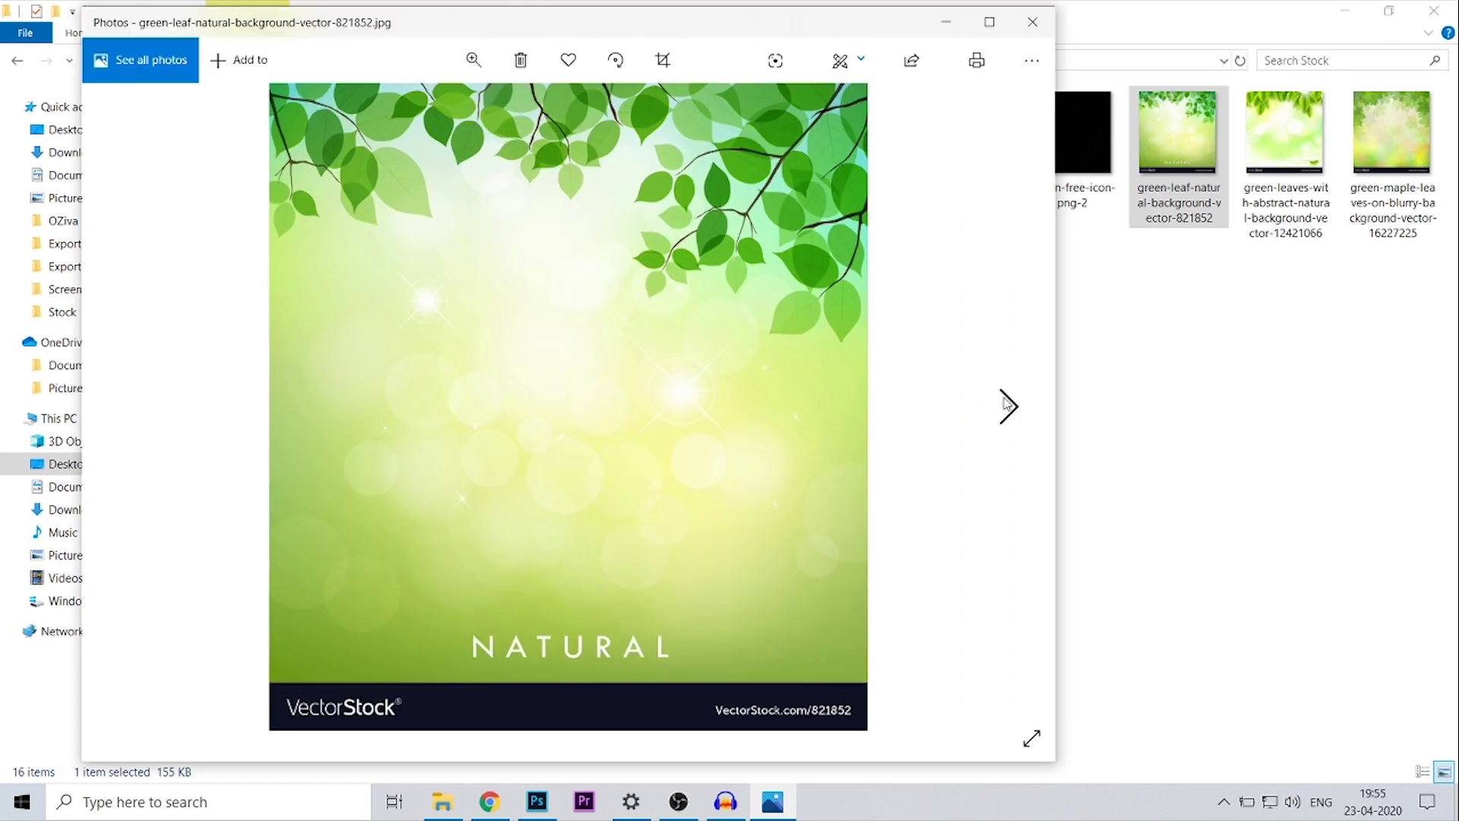
left_click(1007, 405)
left_click(1007, 404)
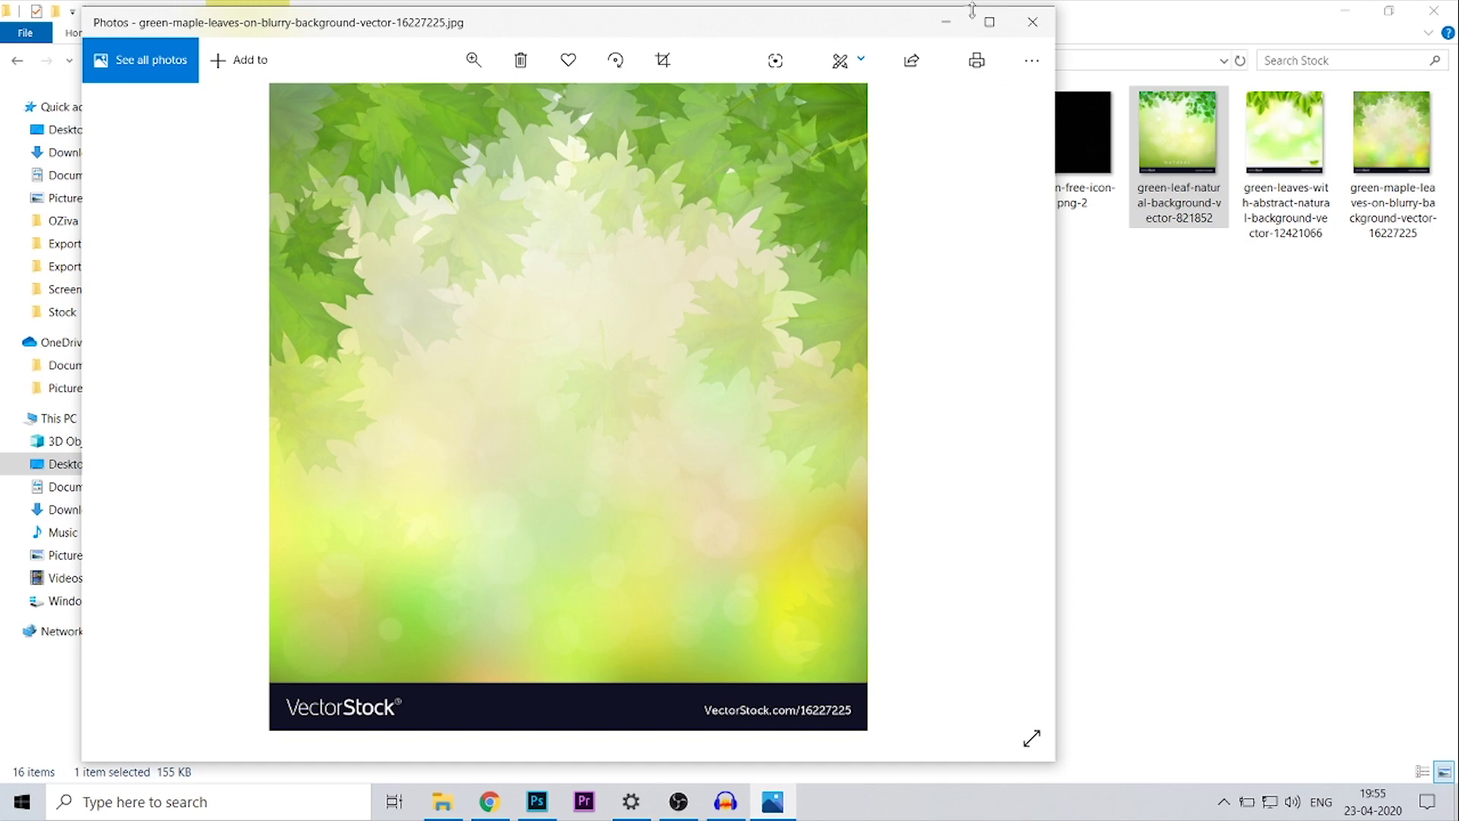
mouse_move(1013, 432)
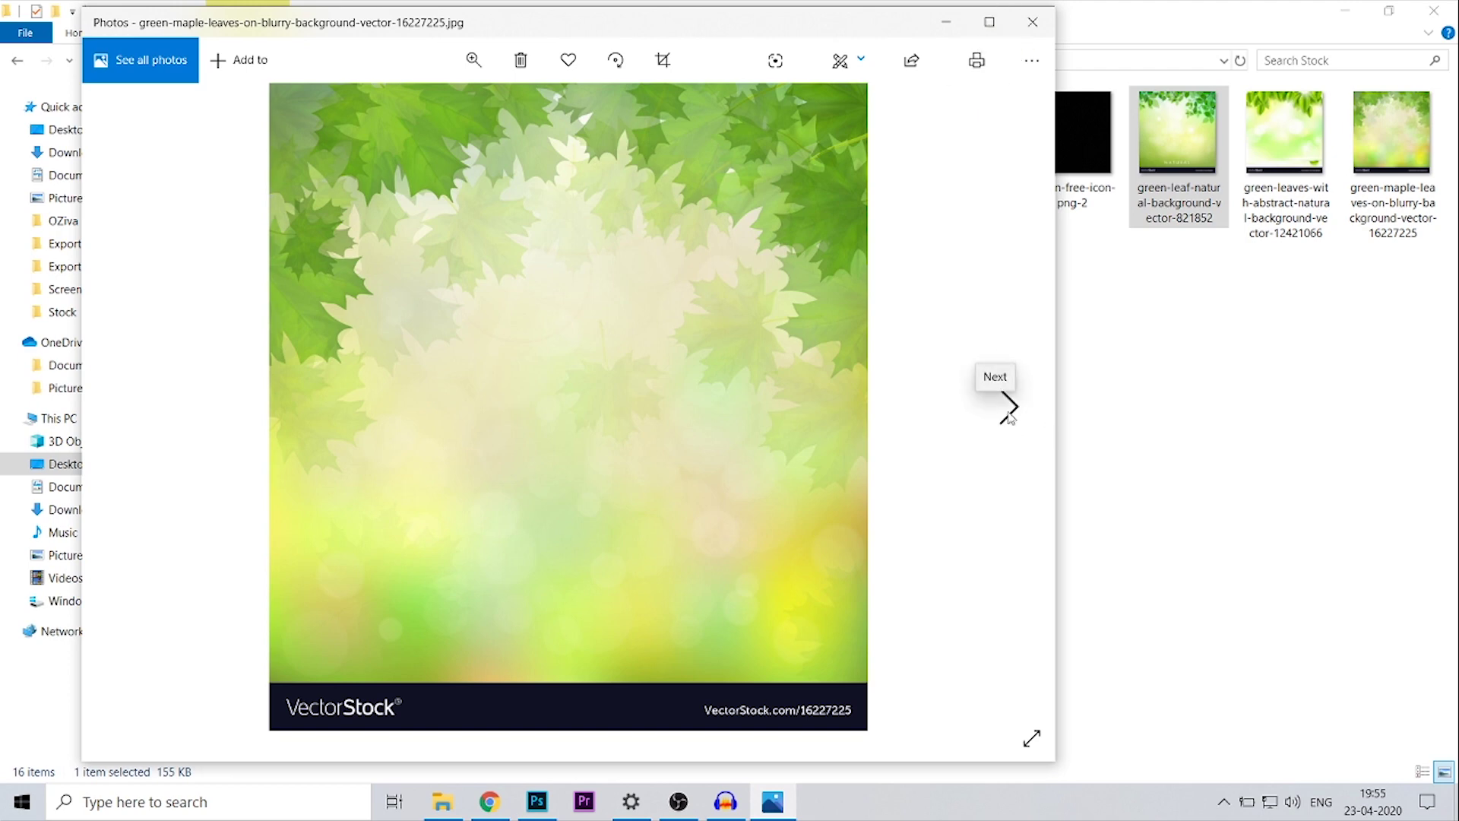
left_click(1033, 22)
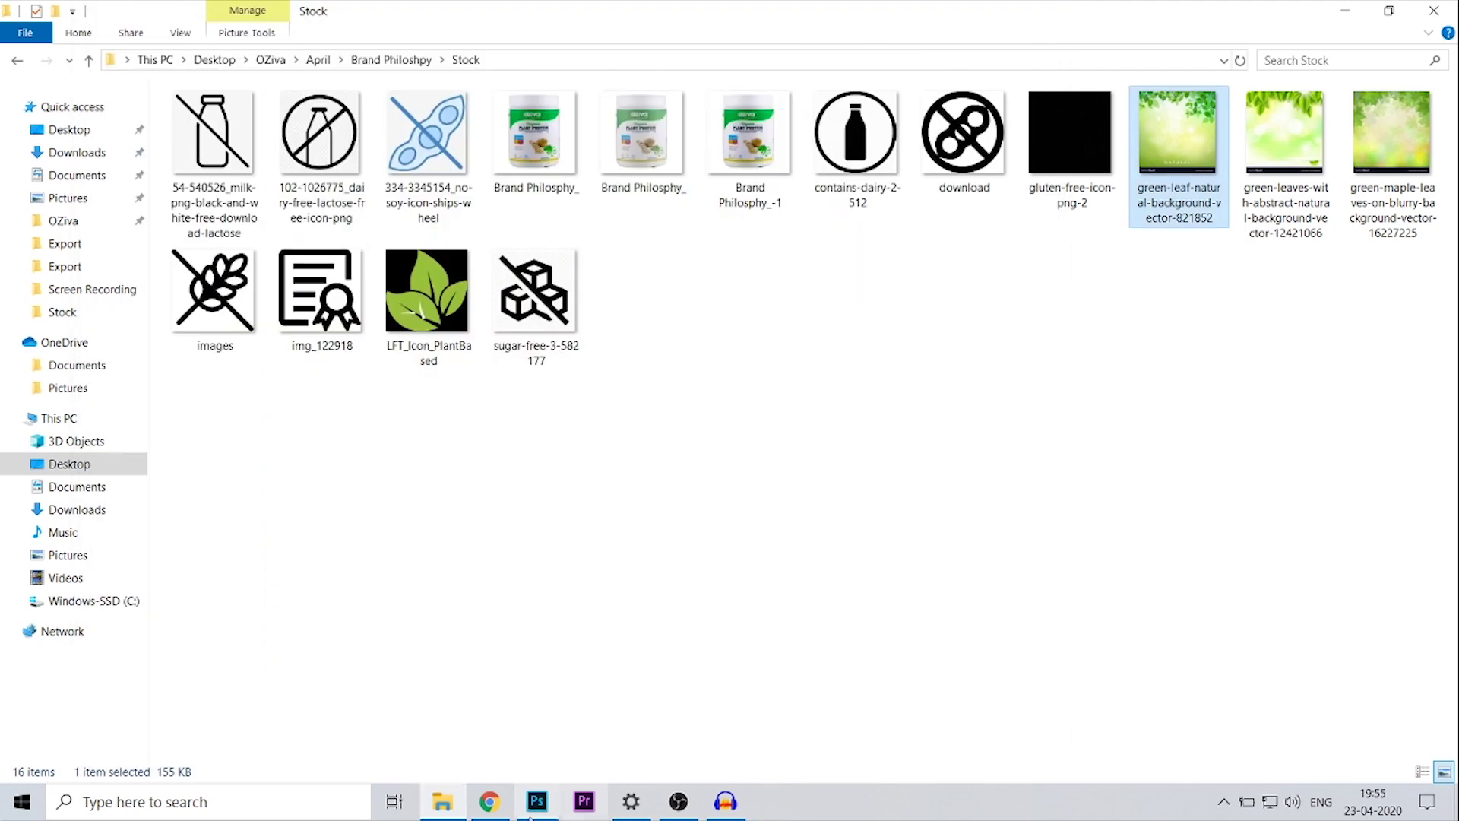
left_click(534, 806)
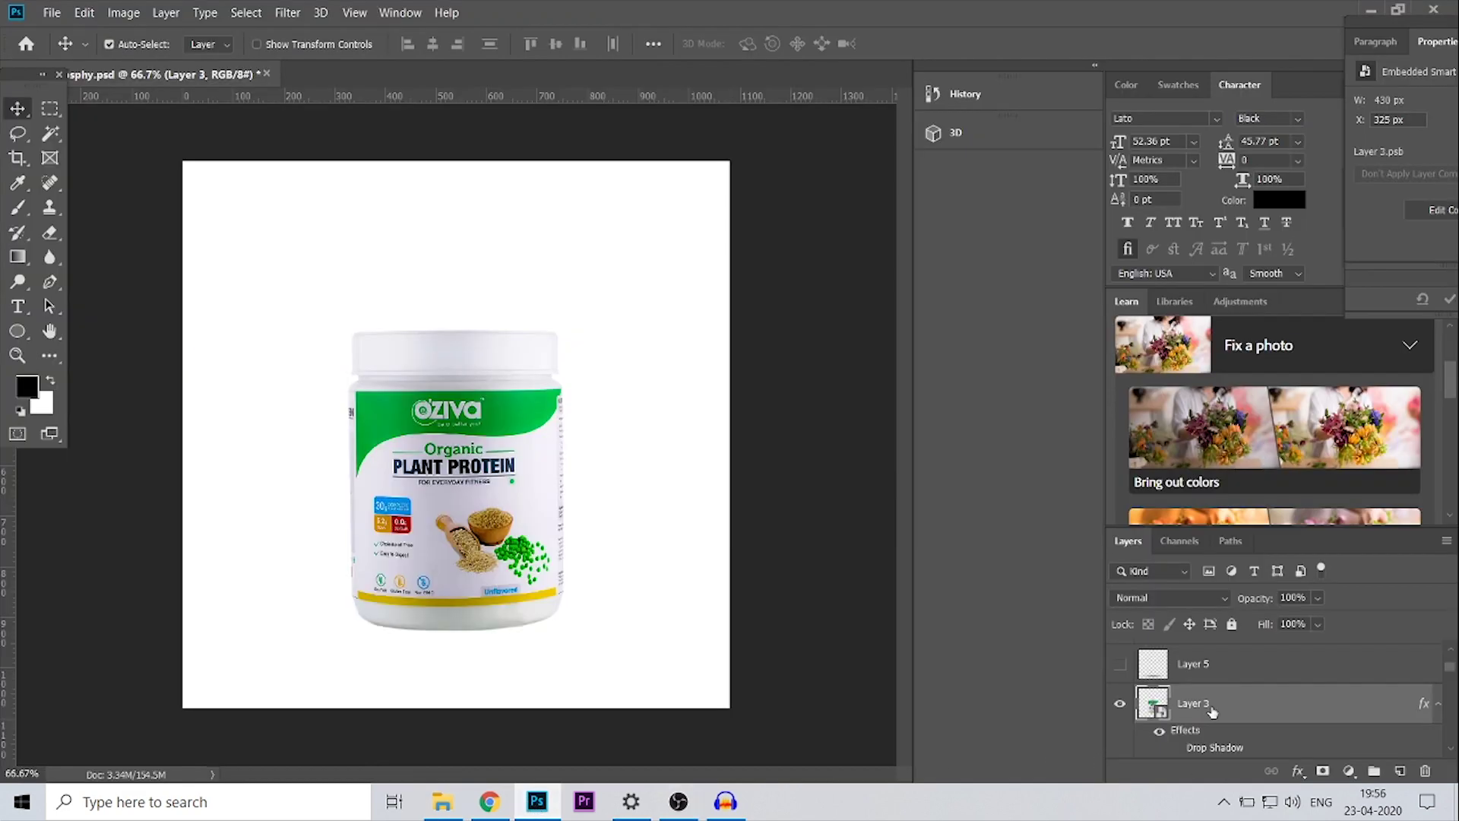
Step: Try the green-maple-leaves and green-leaves-with-abstract background layers in turn behind the jar, hiding each one again
scroll(1212, 711, "down", 5)
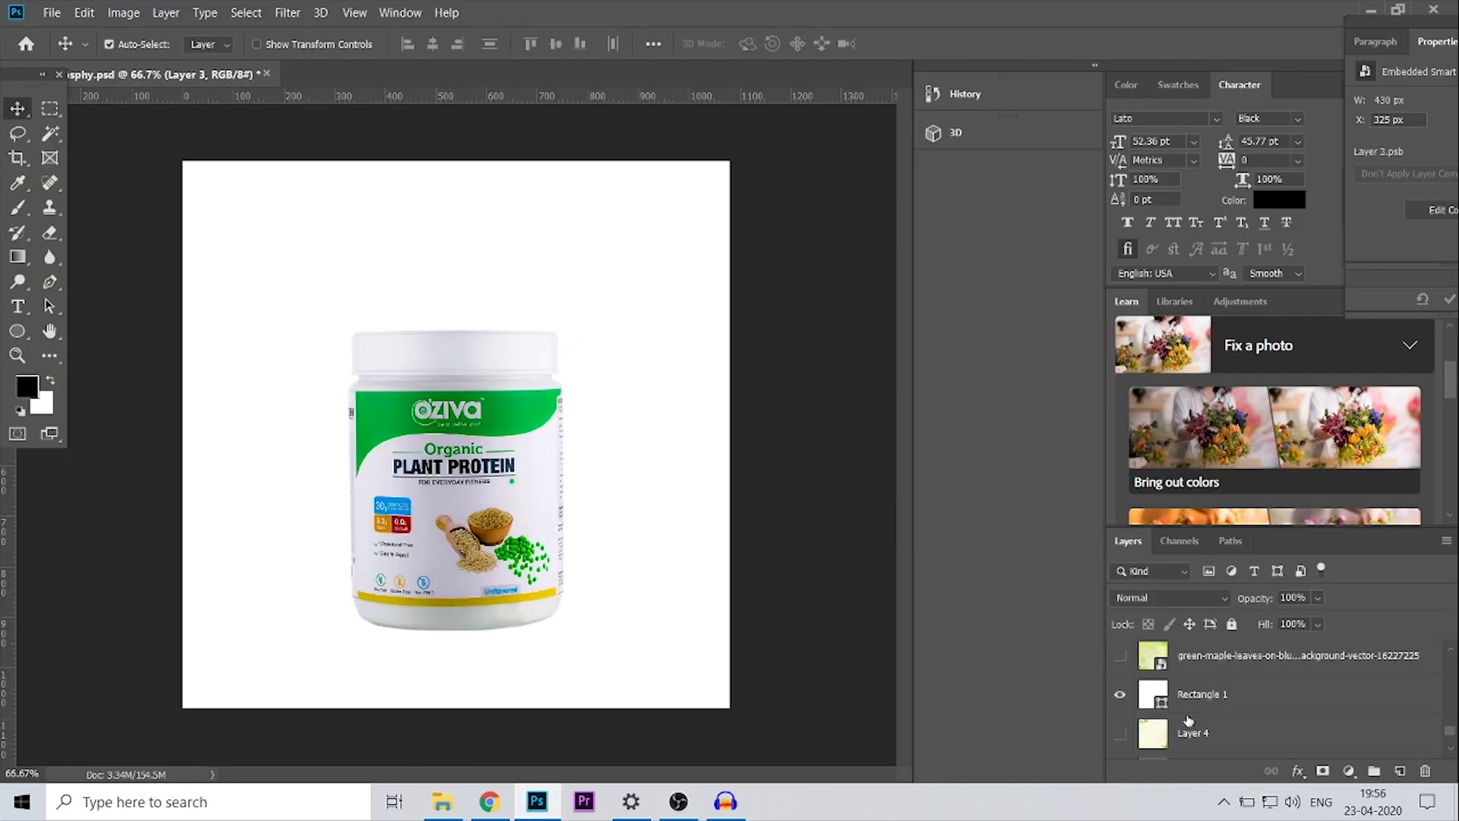
scroll(1188, 719, "down", 3)
scroll(1142, 718, "up", 3)
left_click(1121, 732)
left_click(1121, 657)
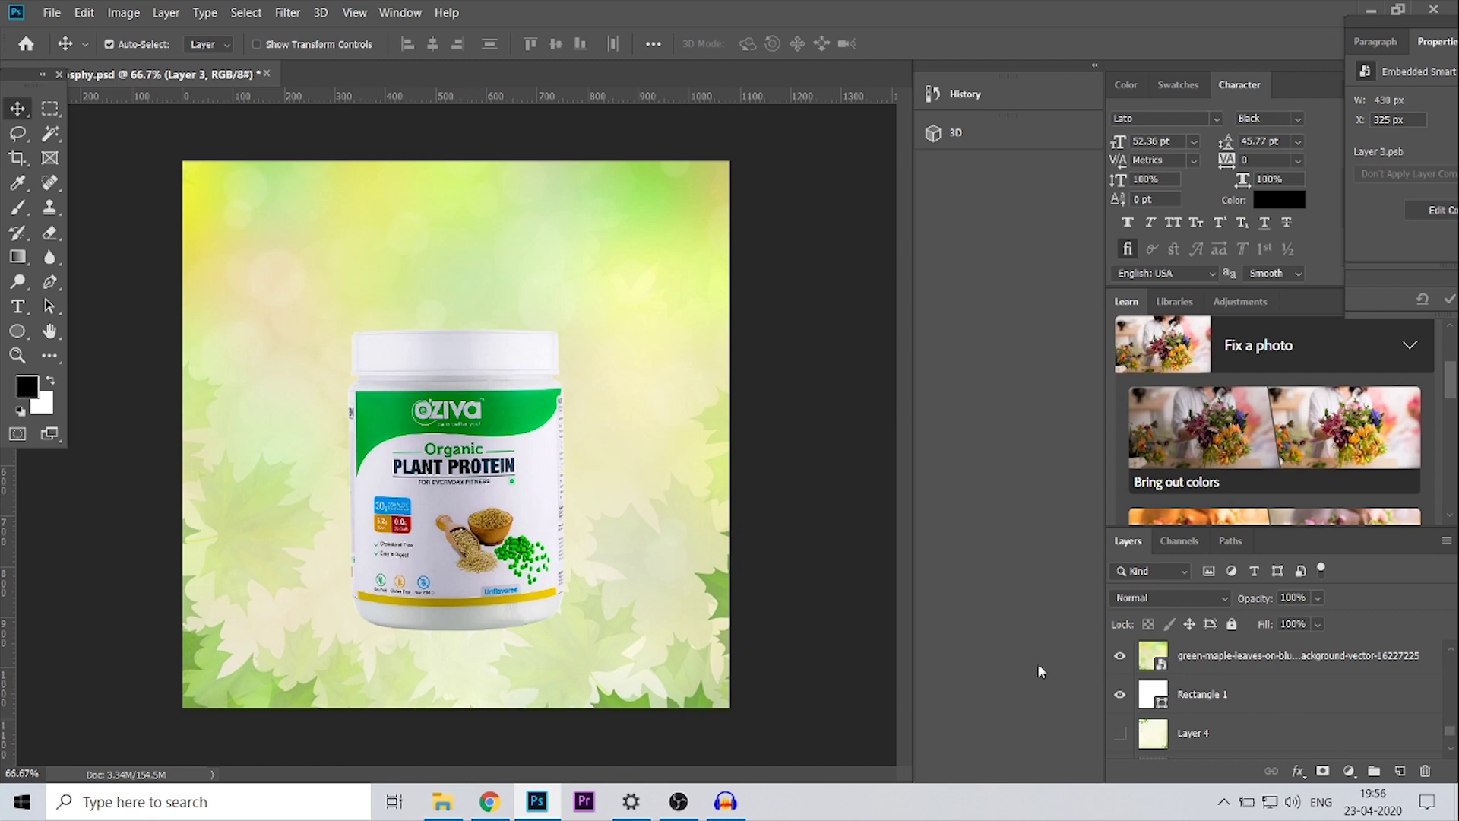
left_click(1114, 664)
scroll(1118, 669, "up", 2)
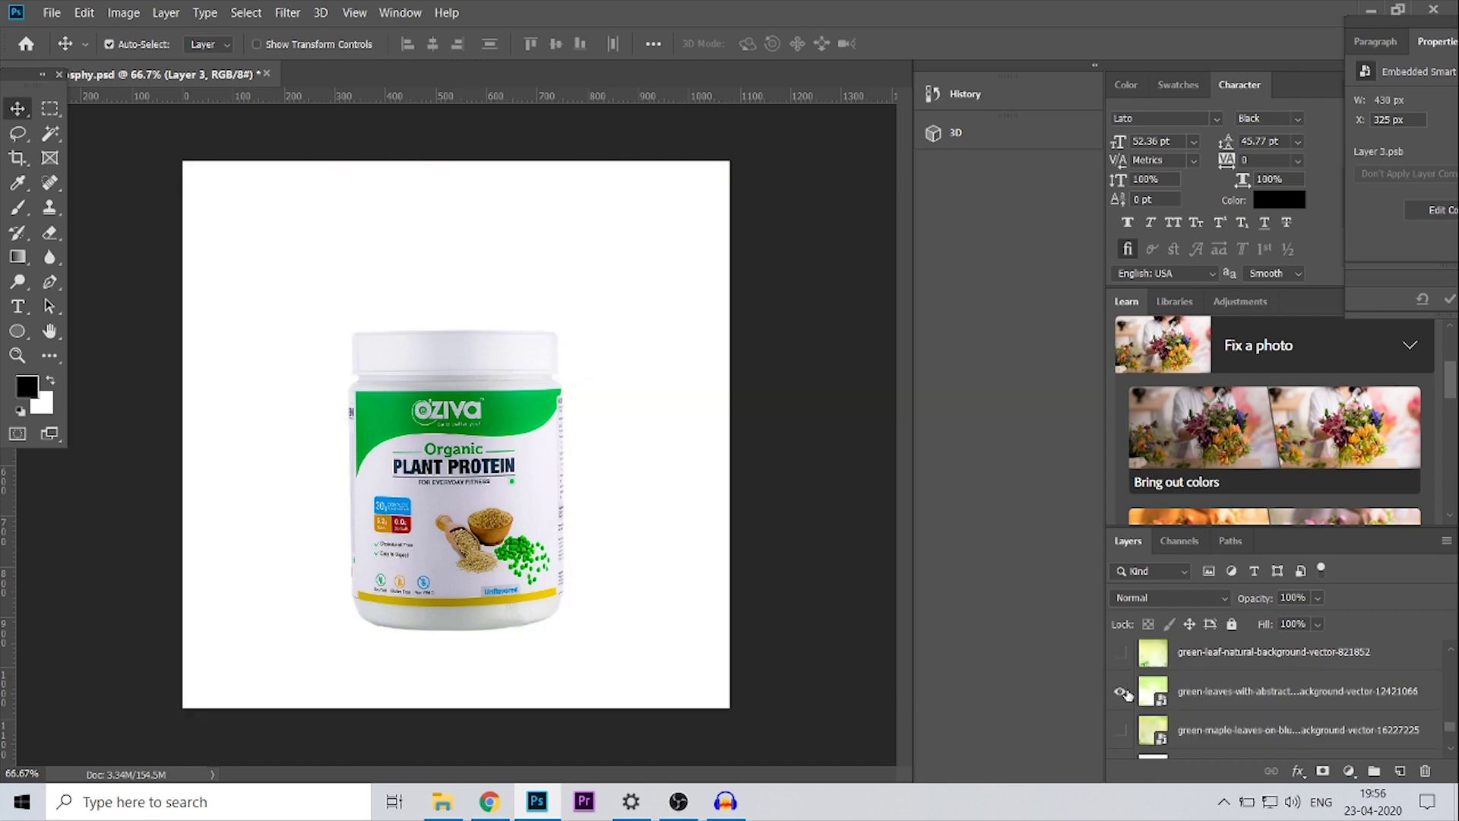
left_click(1121, 690)
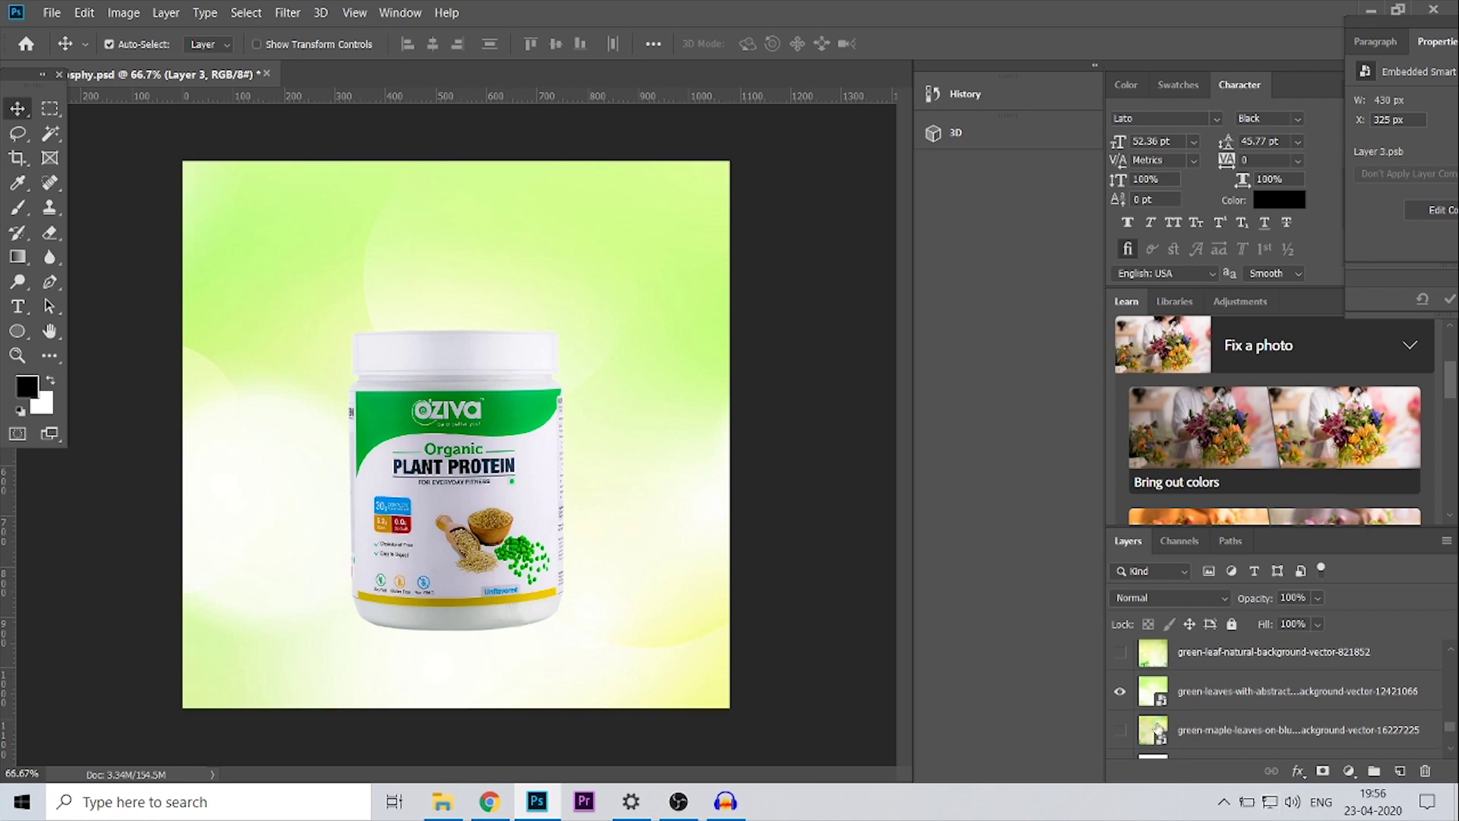
left_click(1119, 691)
Step: Make the green-leaf-natural-background-vector-821852 layer and the OZiva_Logo_Green layer visible
left_click(1122, 655)
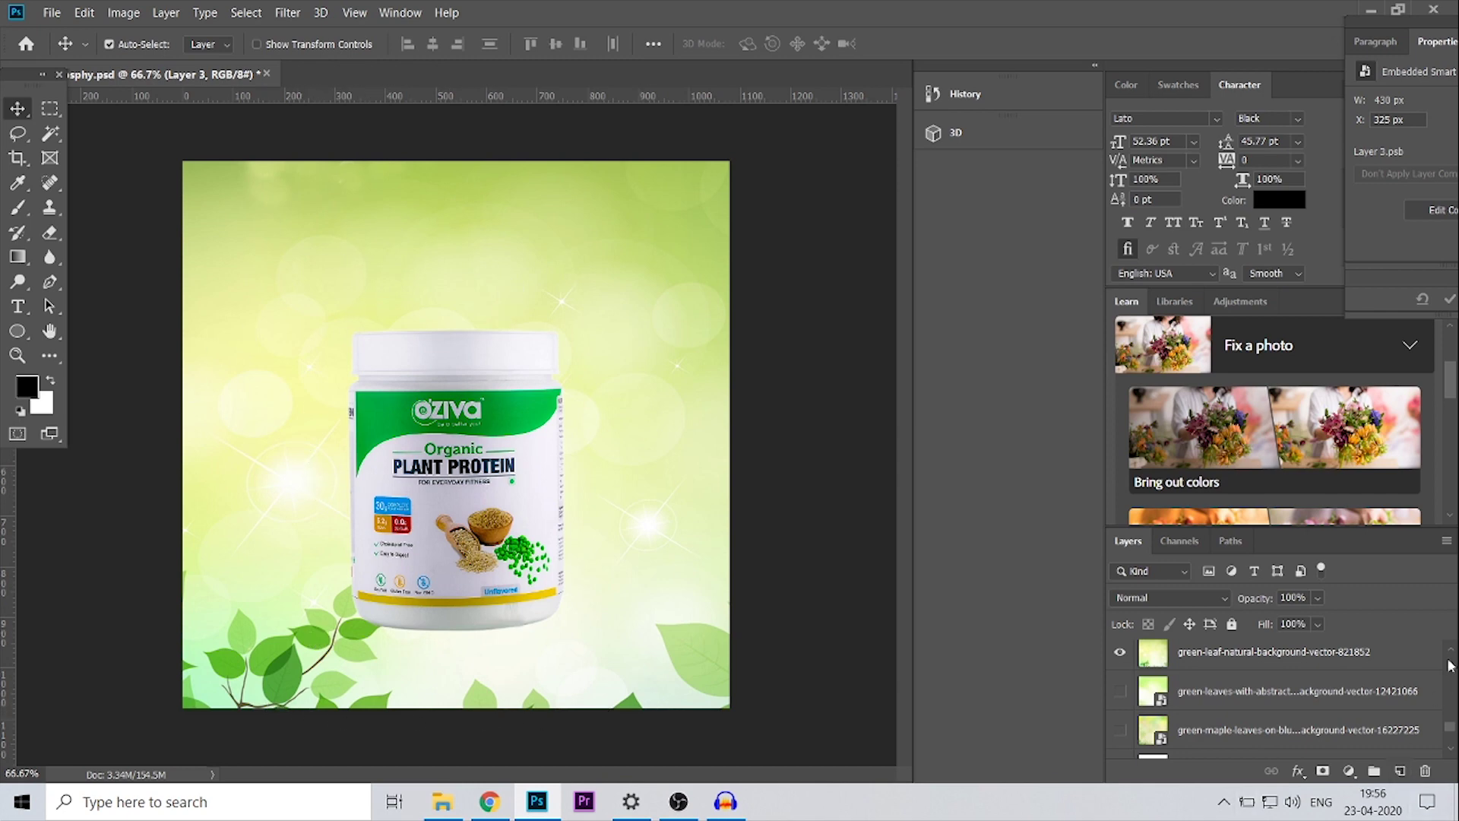
mouse_move(487, 813)
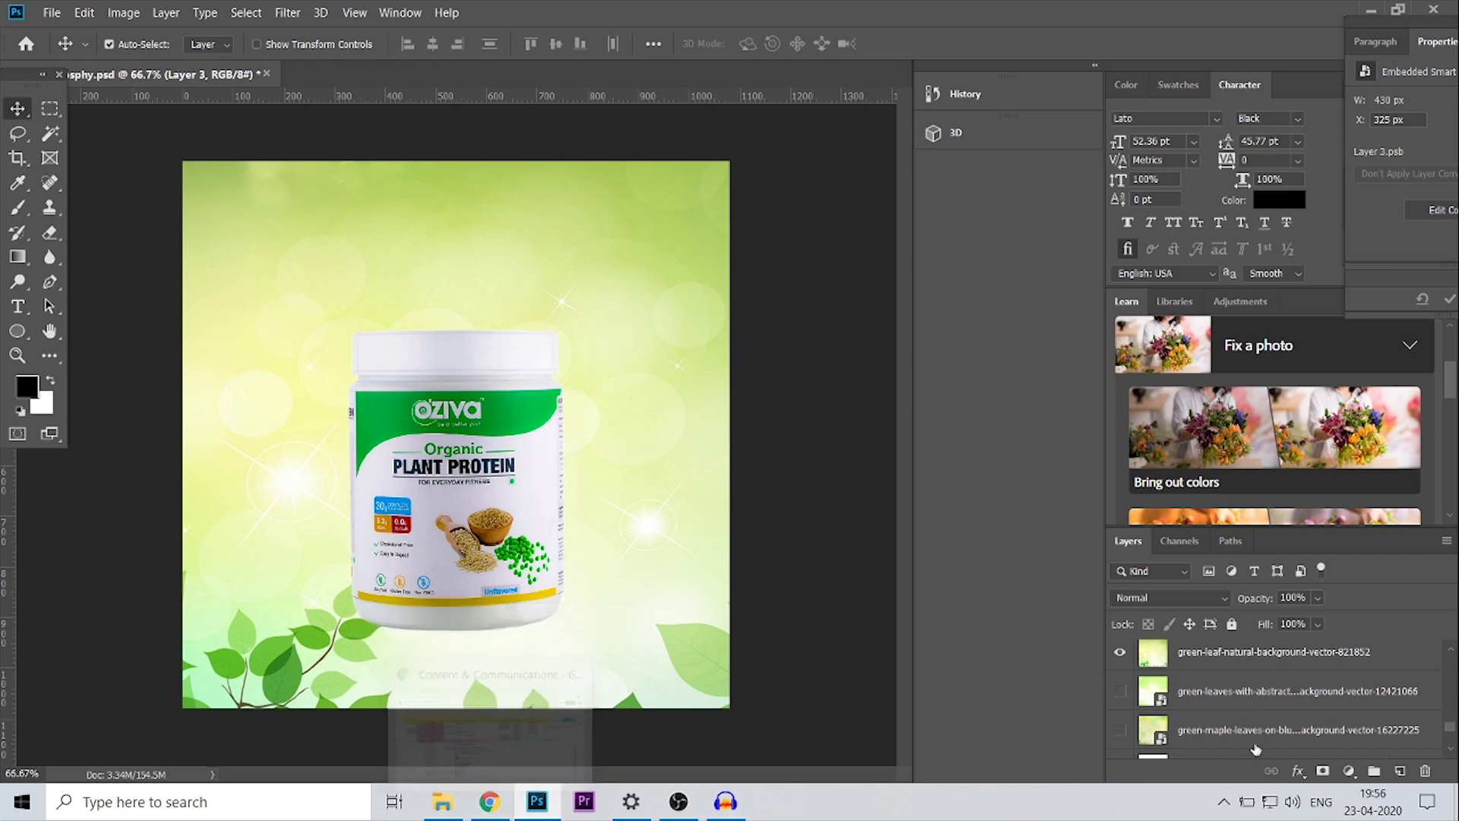
scroll(1252, 736, "up", 5)
scroll(1252, 735, "up", 5)
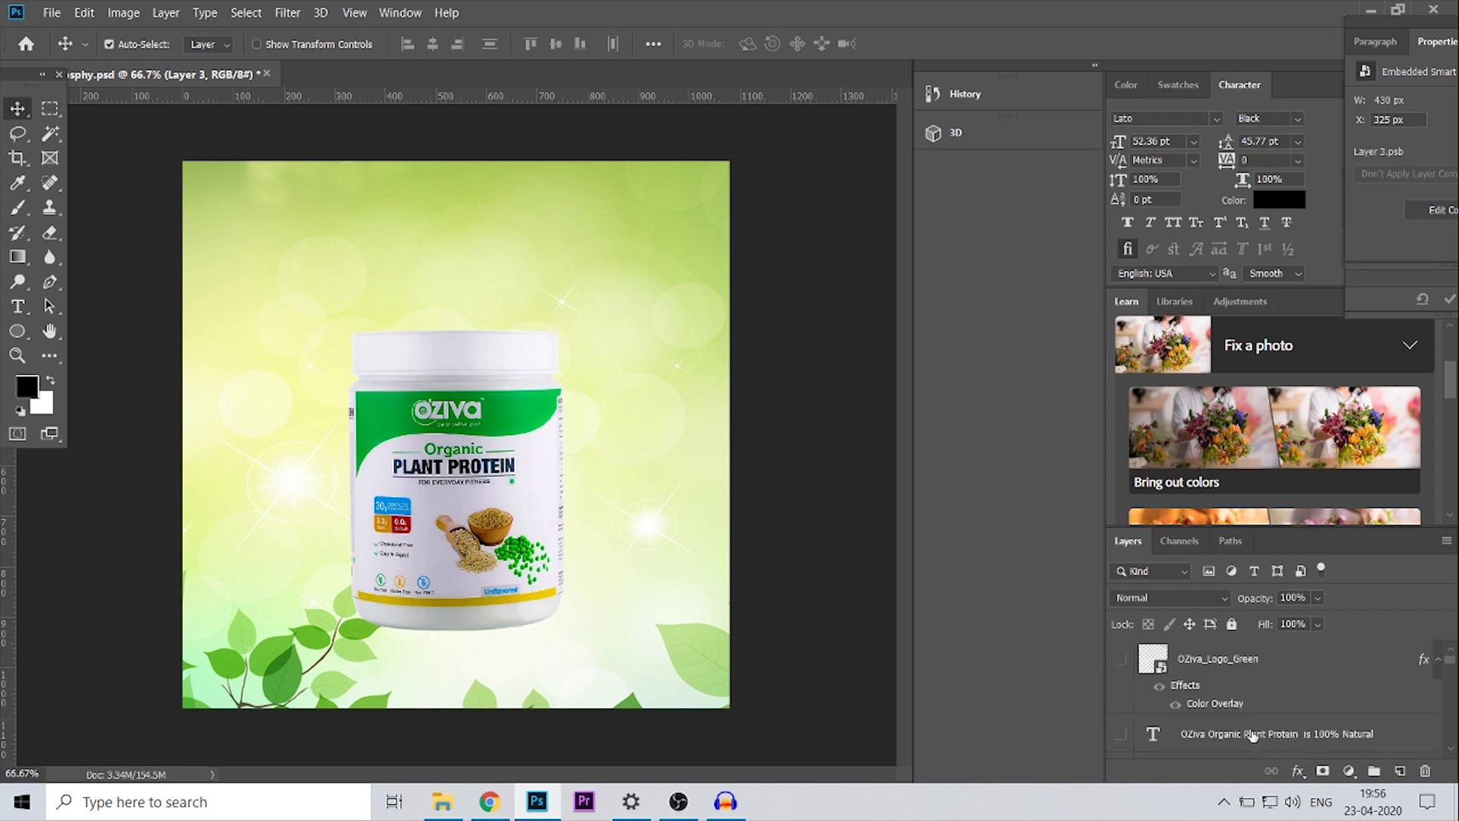
left_click(1120, 661)
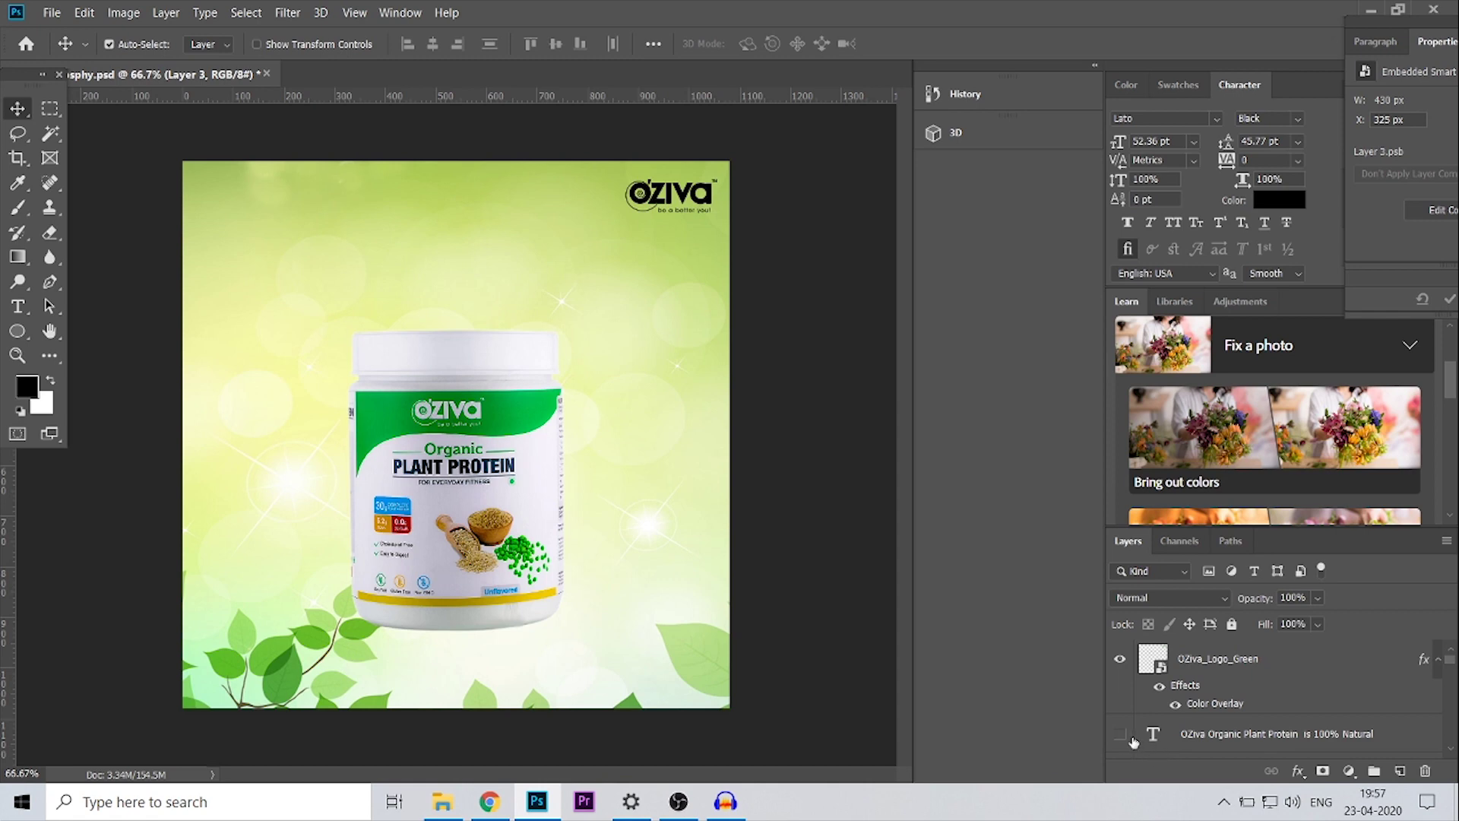
Step: Highlight the entire Notepad brief to review its headline text and list of points, and clear the selection
key("shift+Left")
key("shift+Left")
key("shift+Left")
key("shift+Left")
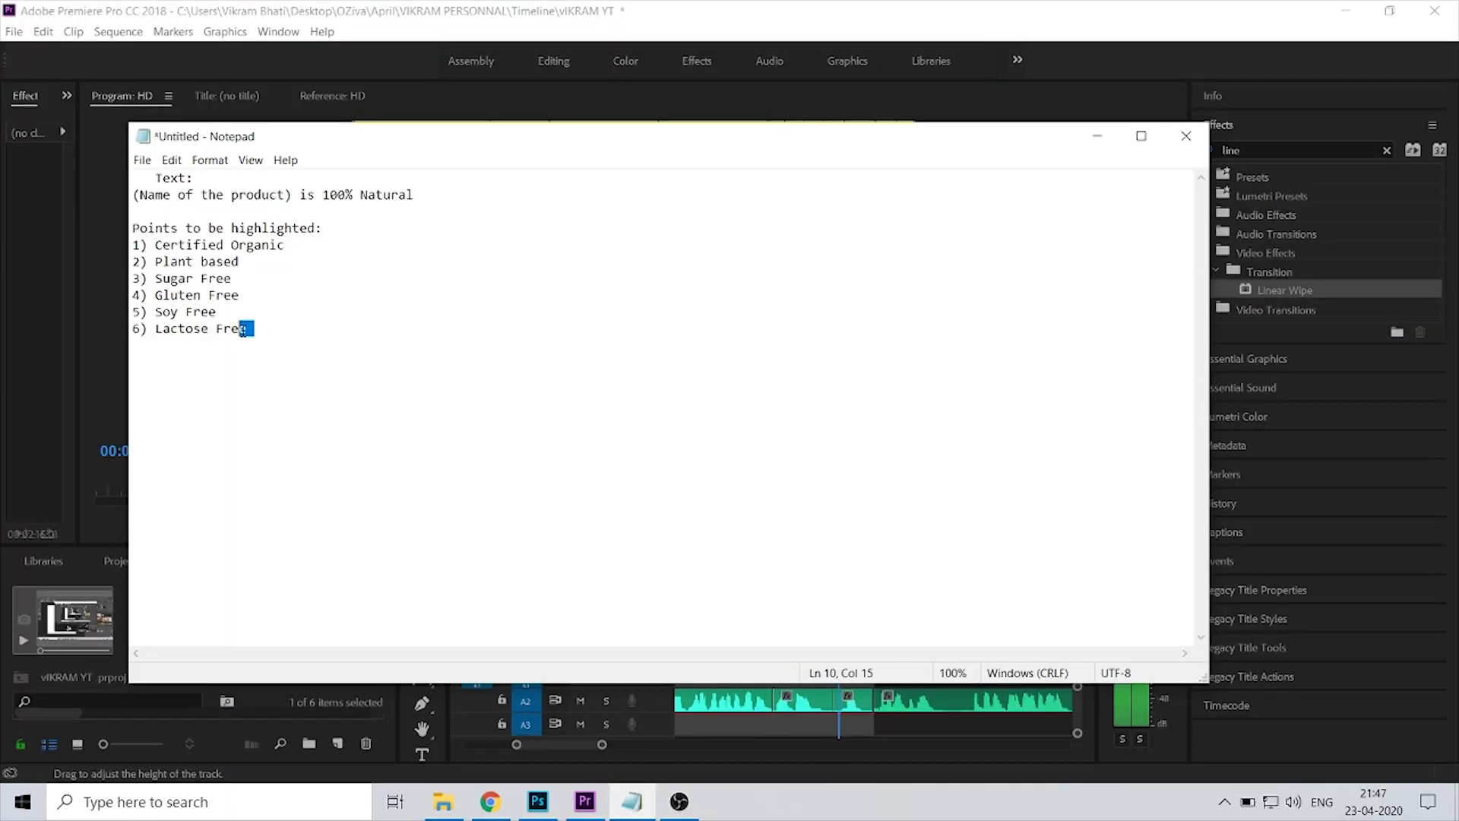
key("shift+Up")
key("shift+Up")
key("shift+Up")
key("shift+Up")
key("shift+Up")
key("shift+Up")
key("shift+Up")
key("shift+Up")
key("shift+Up")
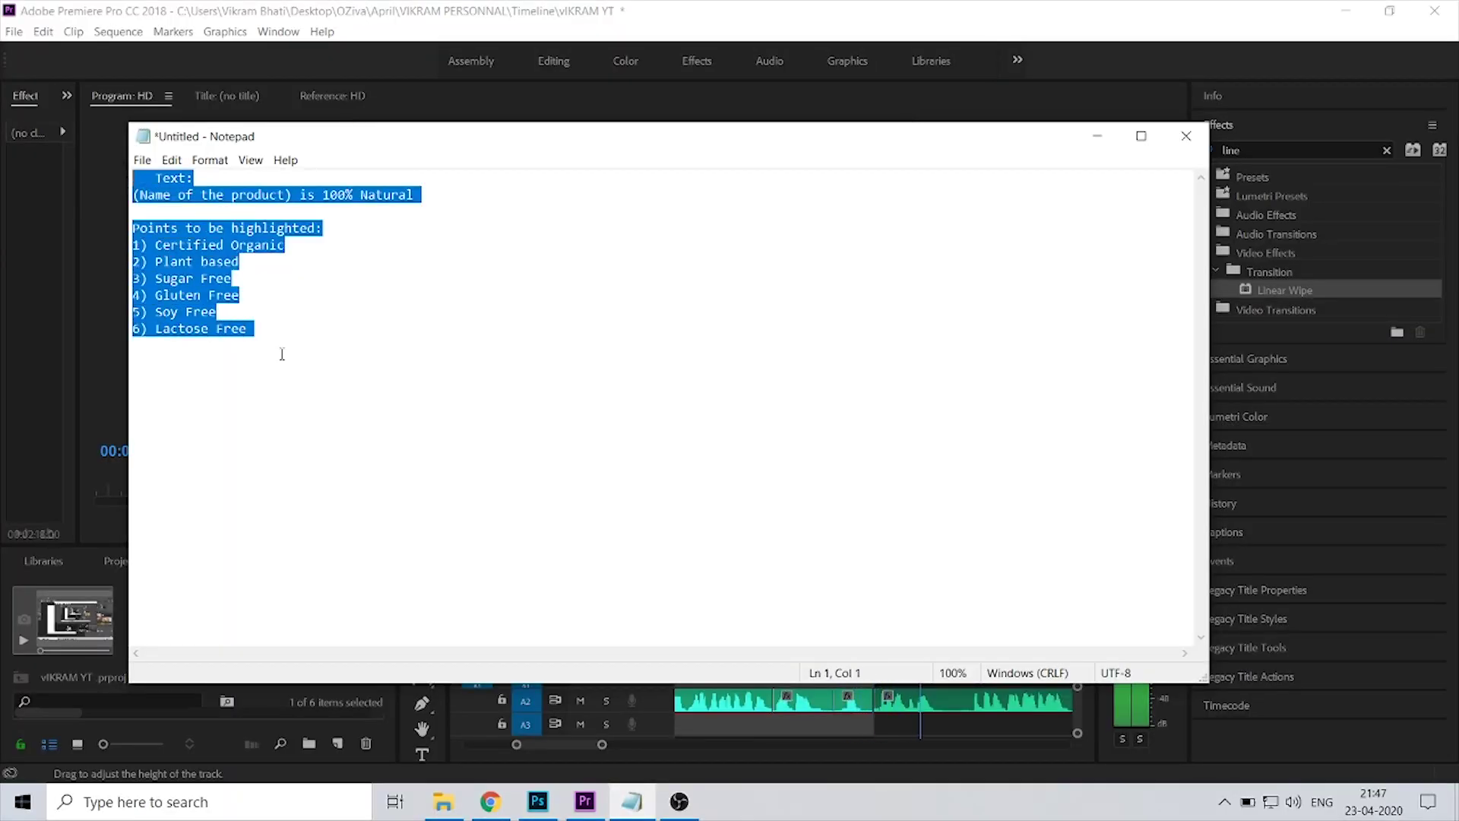
left_click(283, 355)
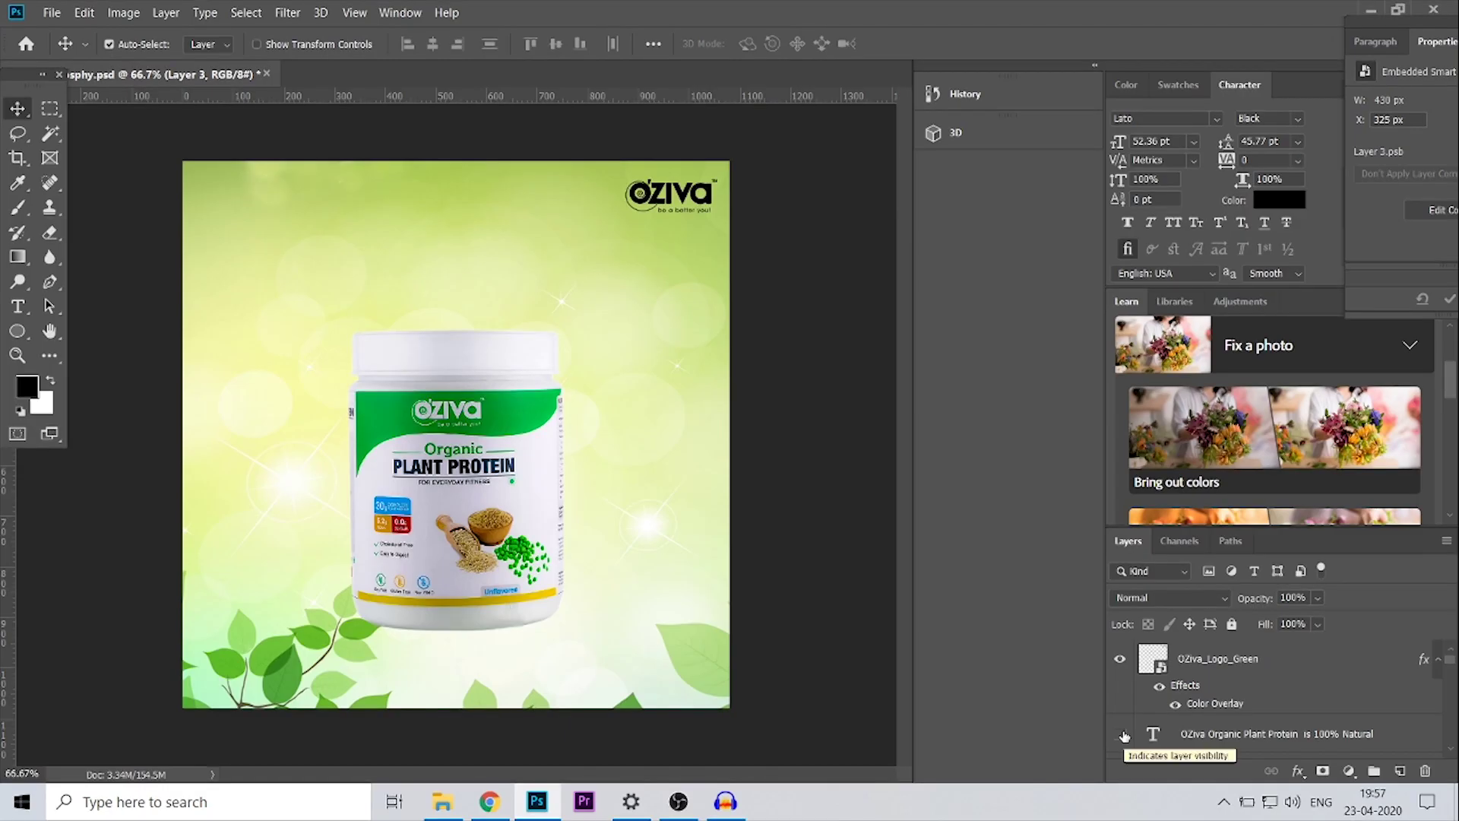
Step: Show the "OZiva Organic Plant Protein is 100% Natural" headline layer and scale the text down to about 93.6%
left_click(1119, 733)
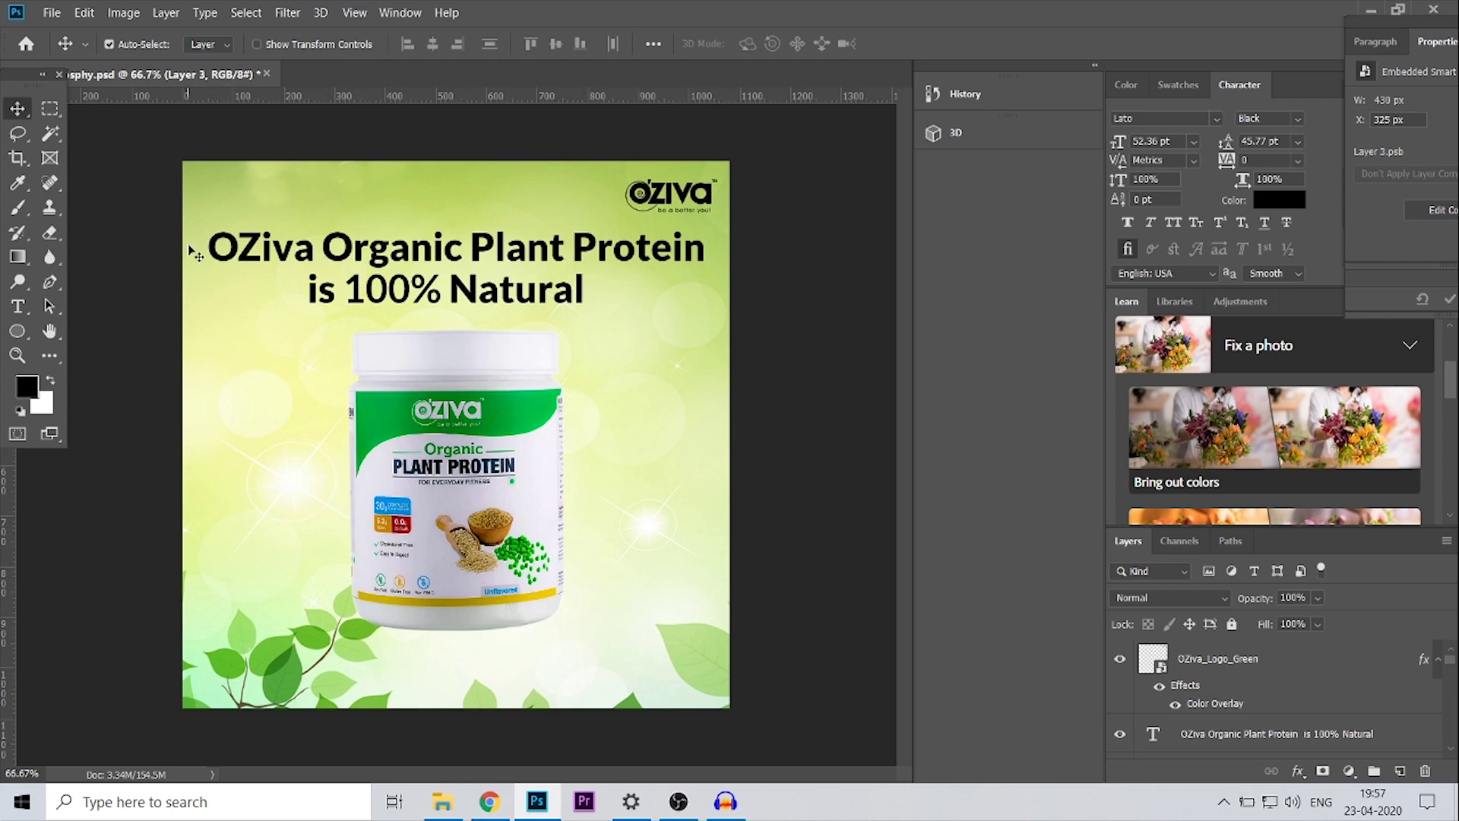
key("ctrl+t")
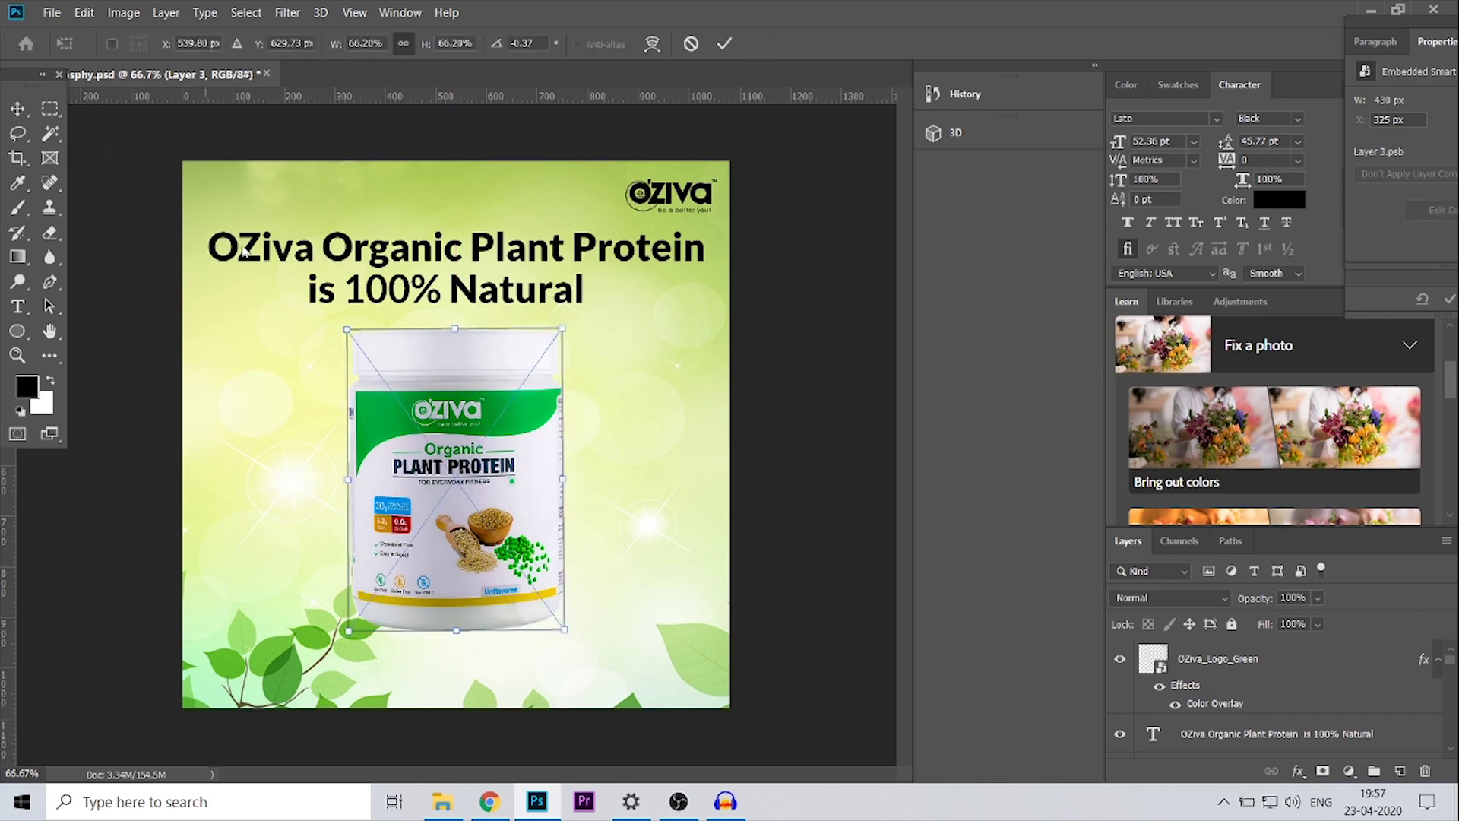
left_click(724, 43)
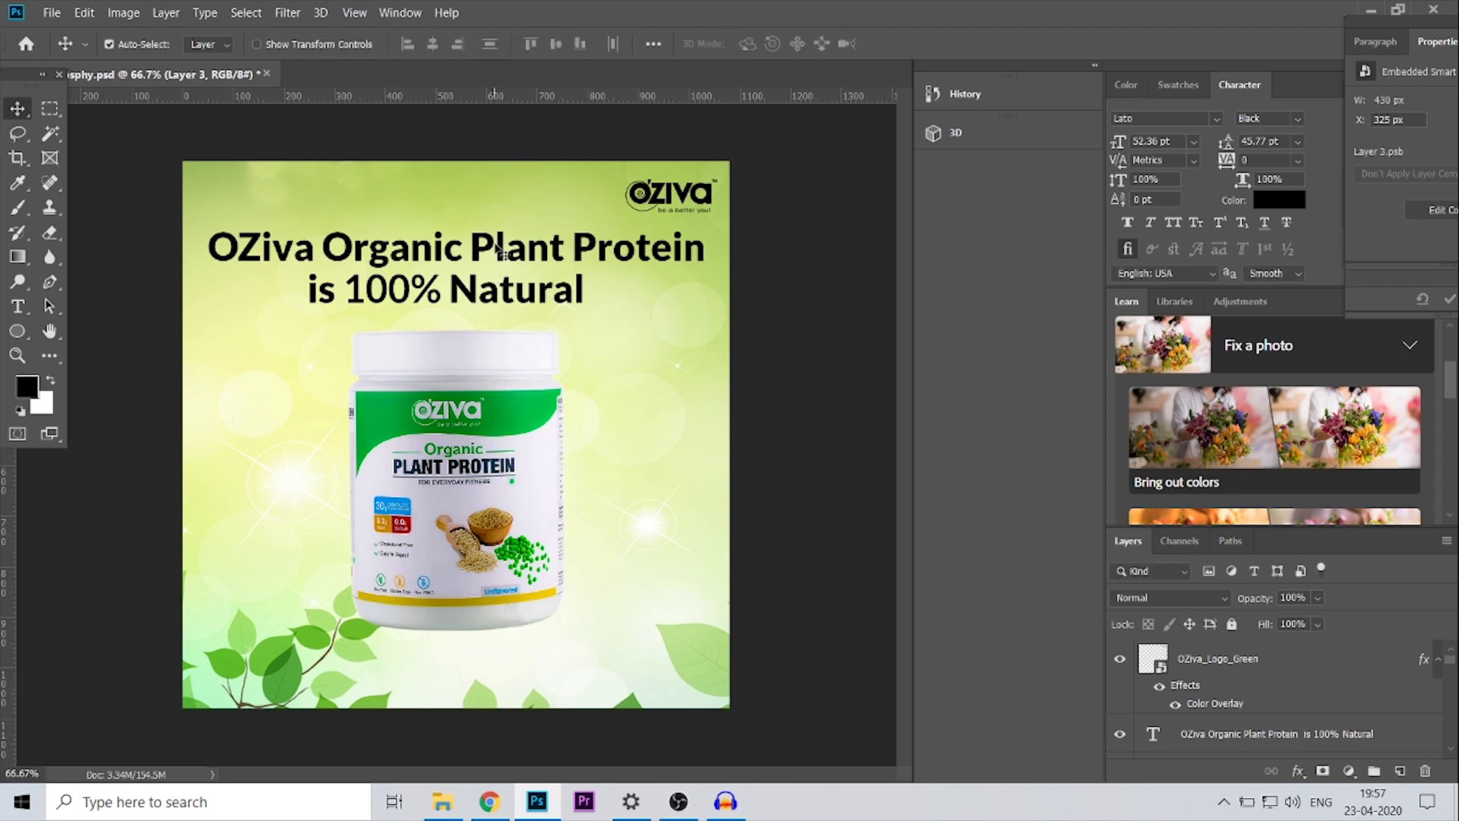
right_click(498, 261)
left_click(519, 270)
key("ctrl+t")
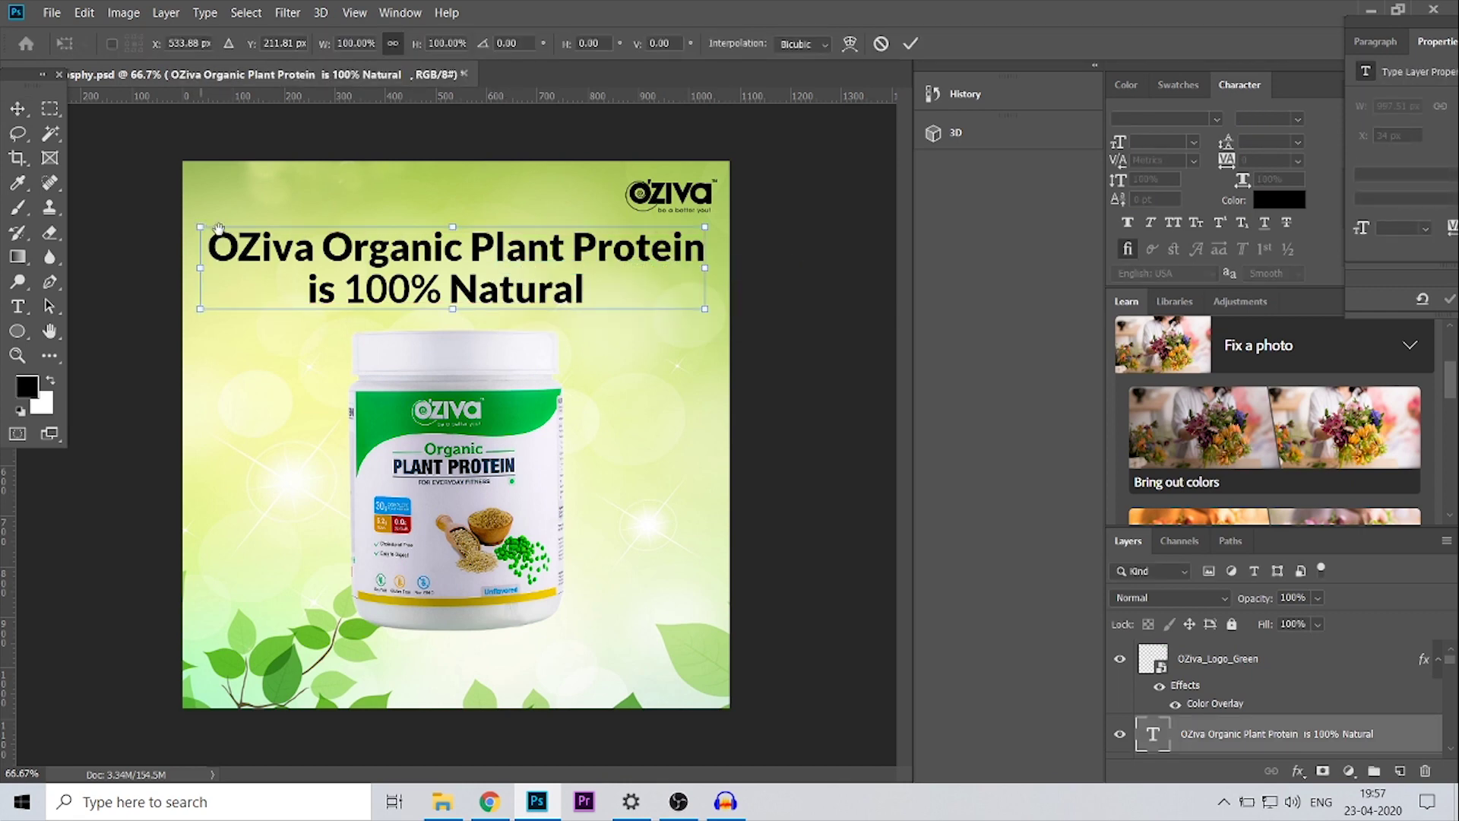
left_click_drag(200, 226, 218, 230)
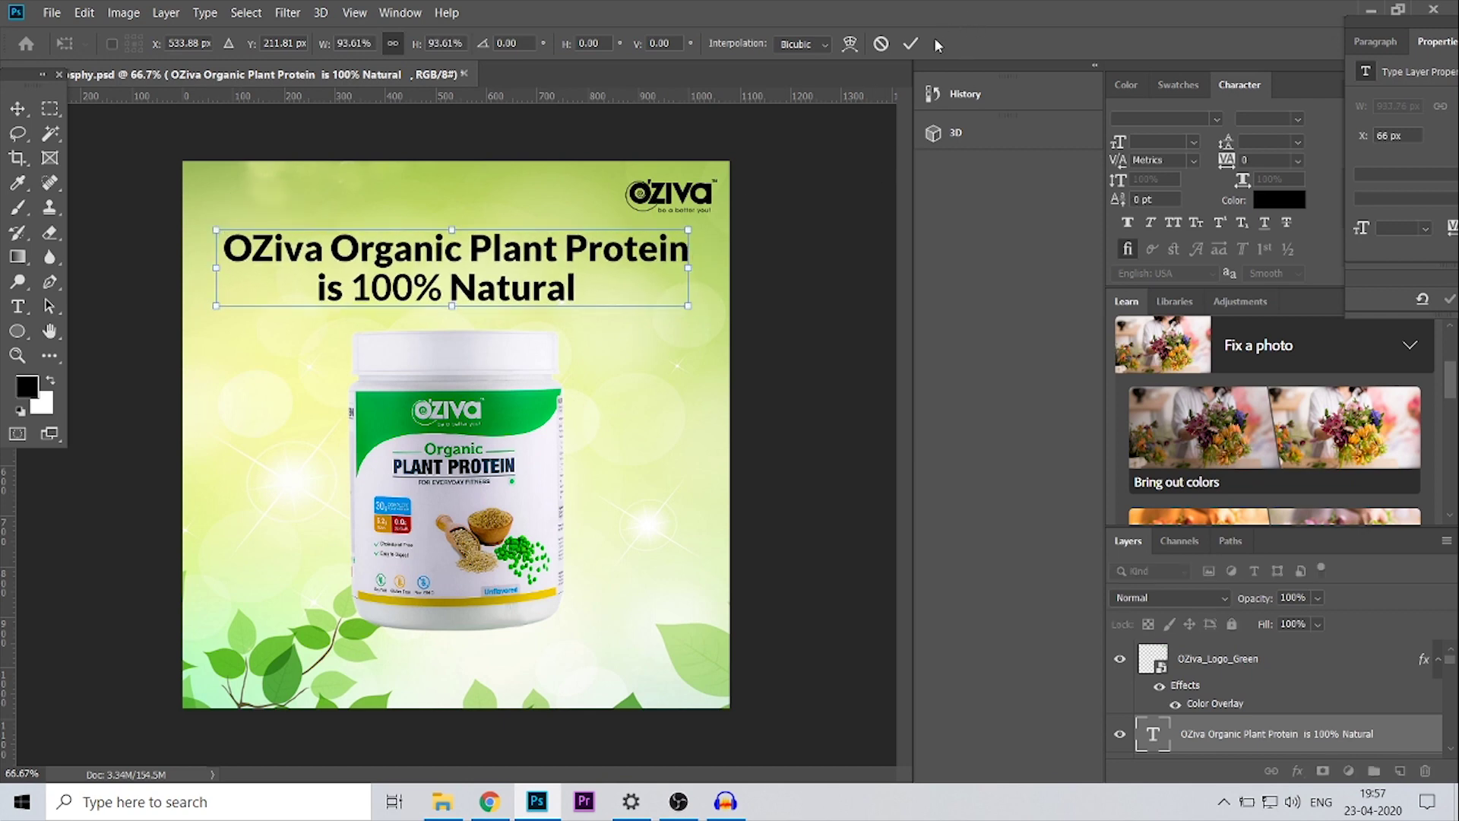
left_click(910, 43)
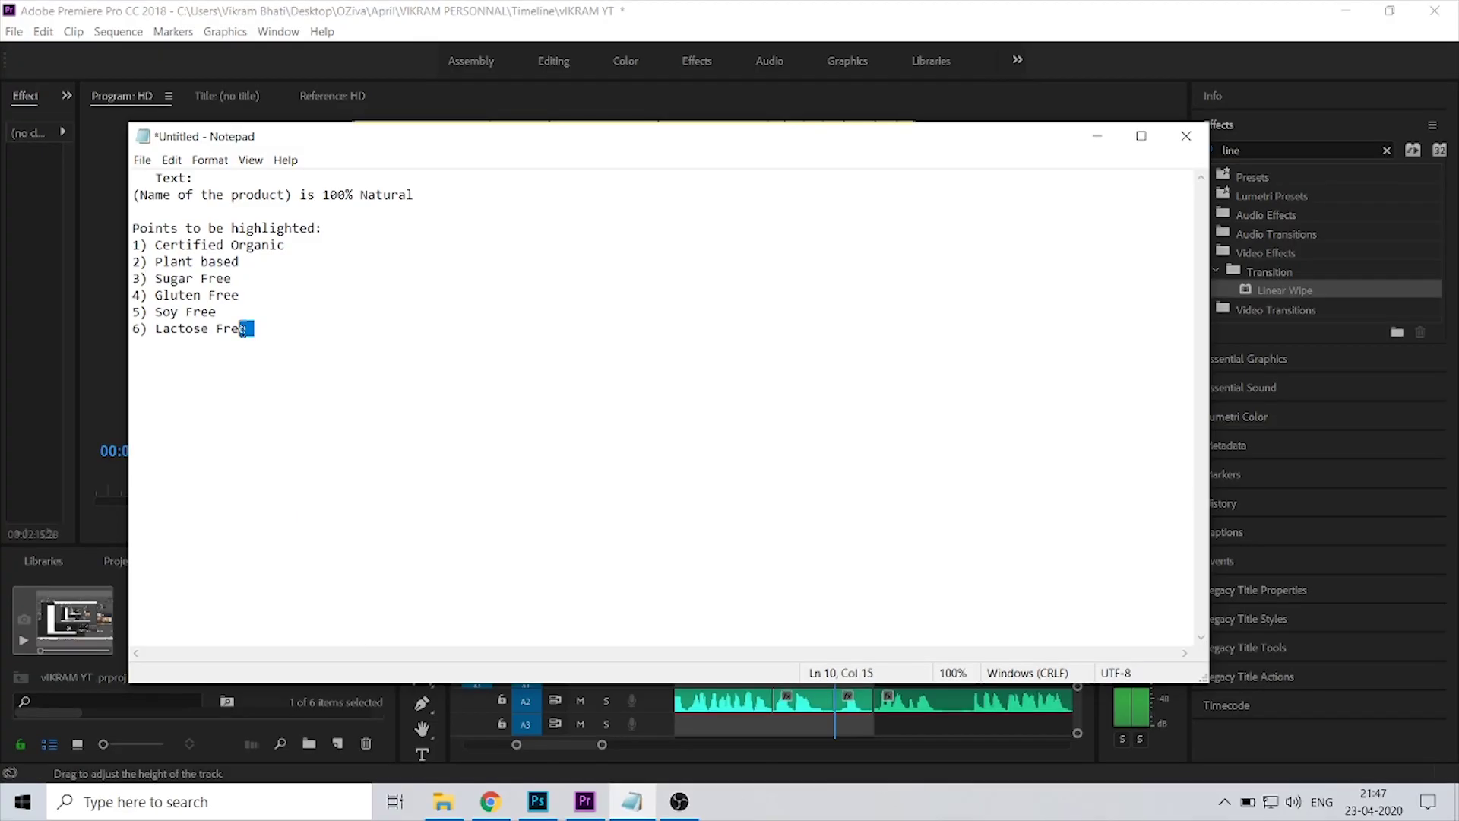
Step: Reread the Notepad brief for the points to highlight, selecting all its text and deselecting it
key("shift+Up")
key("shift+Up")
key("shift+Up")
key("shift+Up")
key("shift+Up")
key("shift+Up")
key("shift+Up")
key("shift+Up")
key("shift+Up")
key("shift+Home")
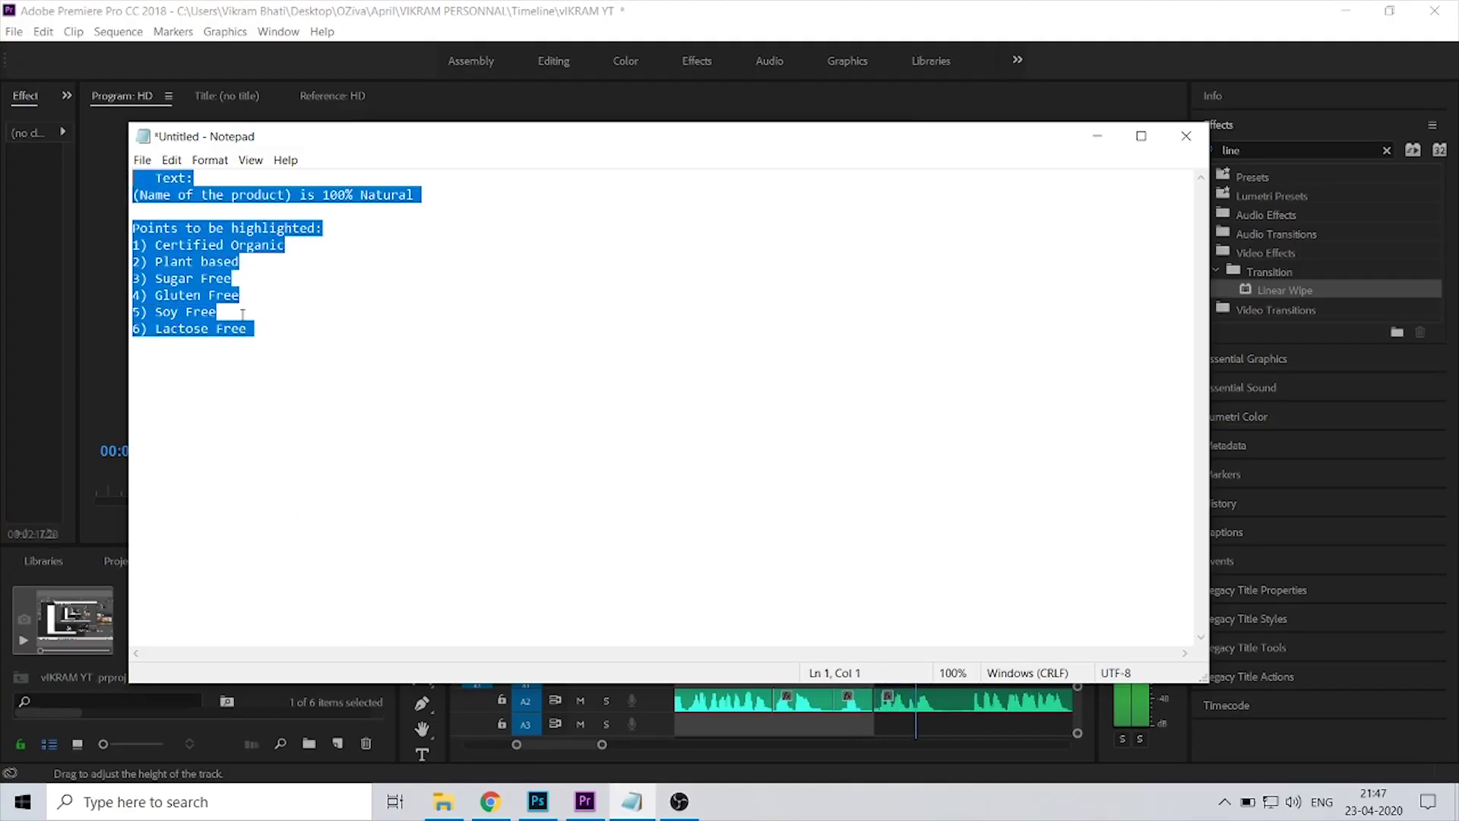
left_click(282, 352)
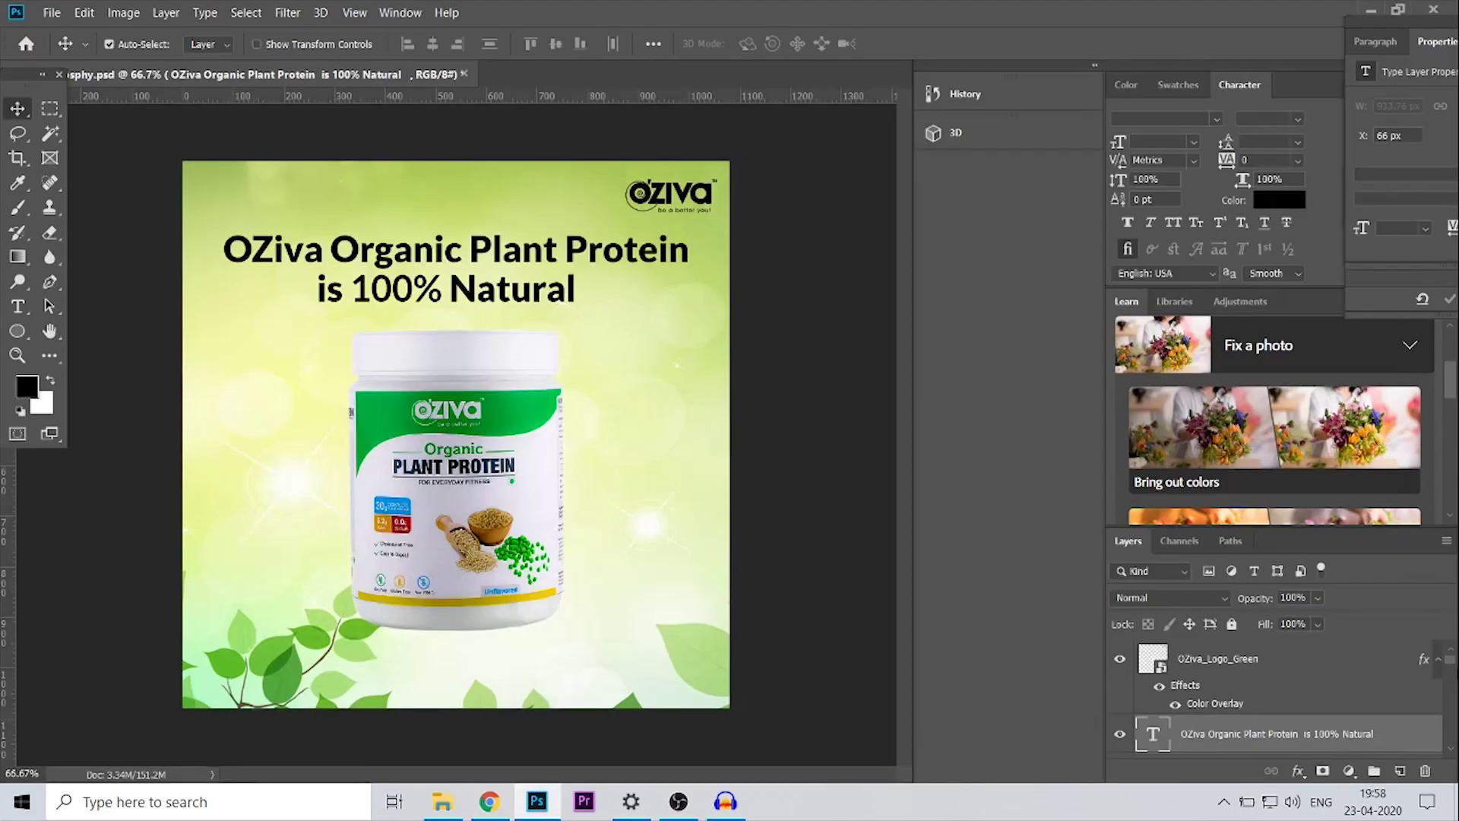
Step: Make the Certified Organic, Sugar Free, Soy Free and Lactose Free text layers visible
scroll(1284, 725, "down", 5)
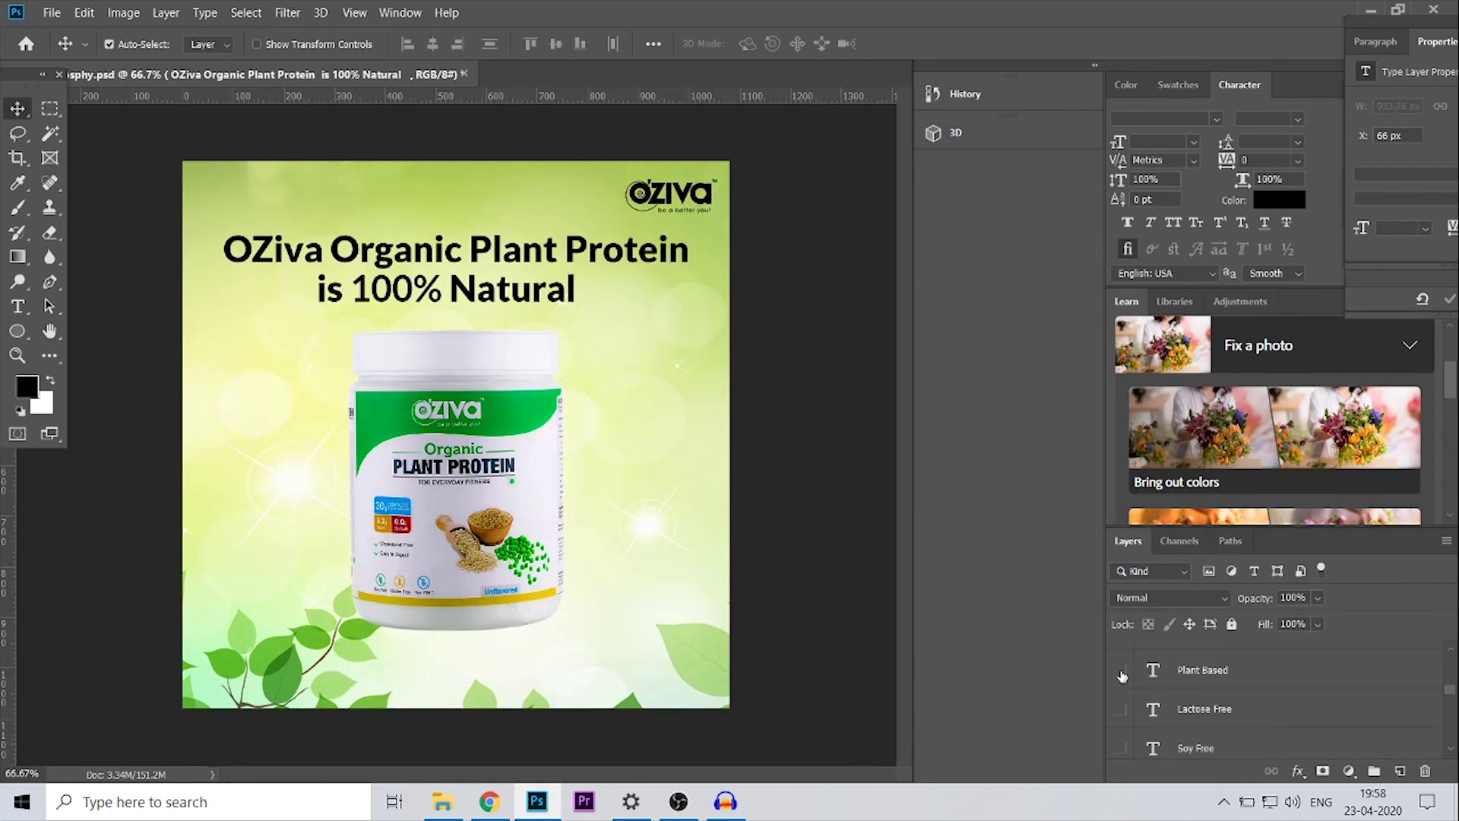
scroll(1136, 744, "down", 6)
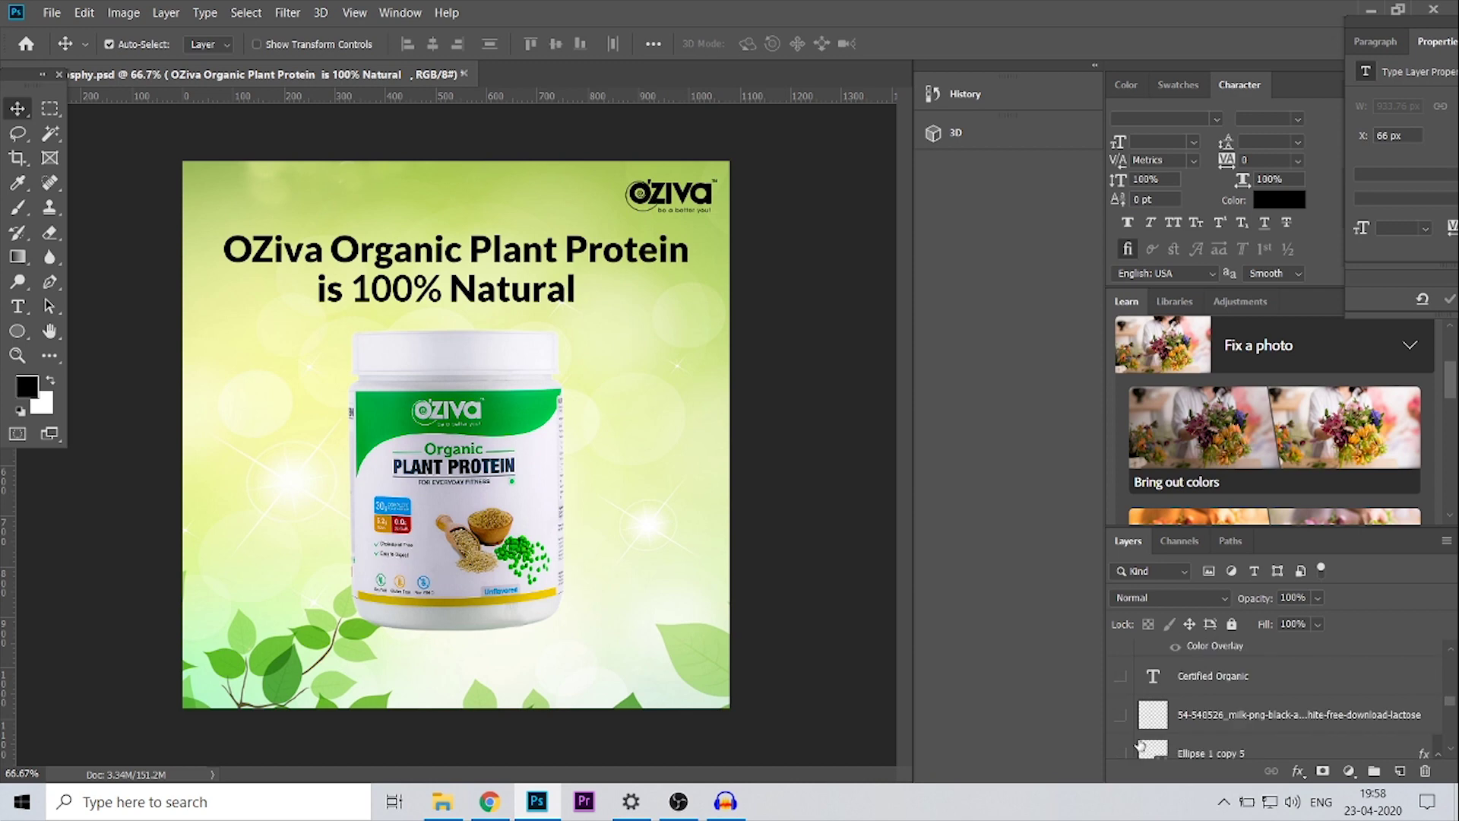
left_click(1121, 677)
scroll(1124, 682, "up", 1)
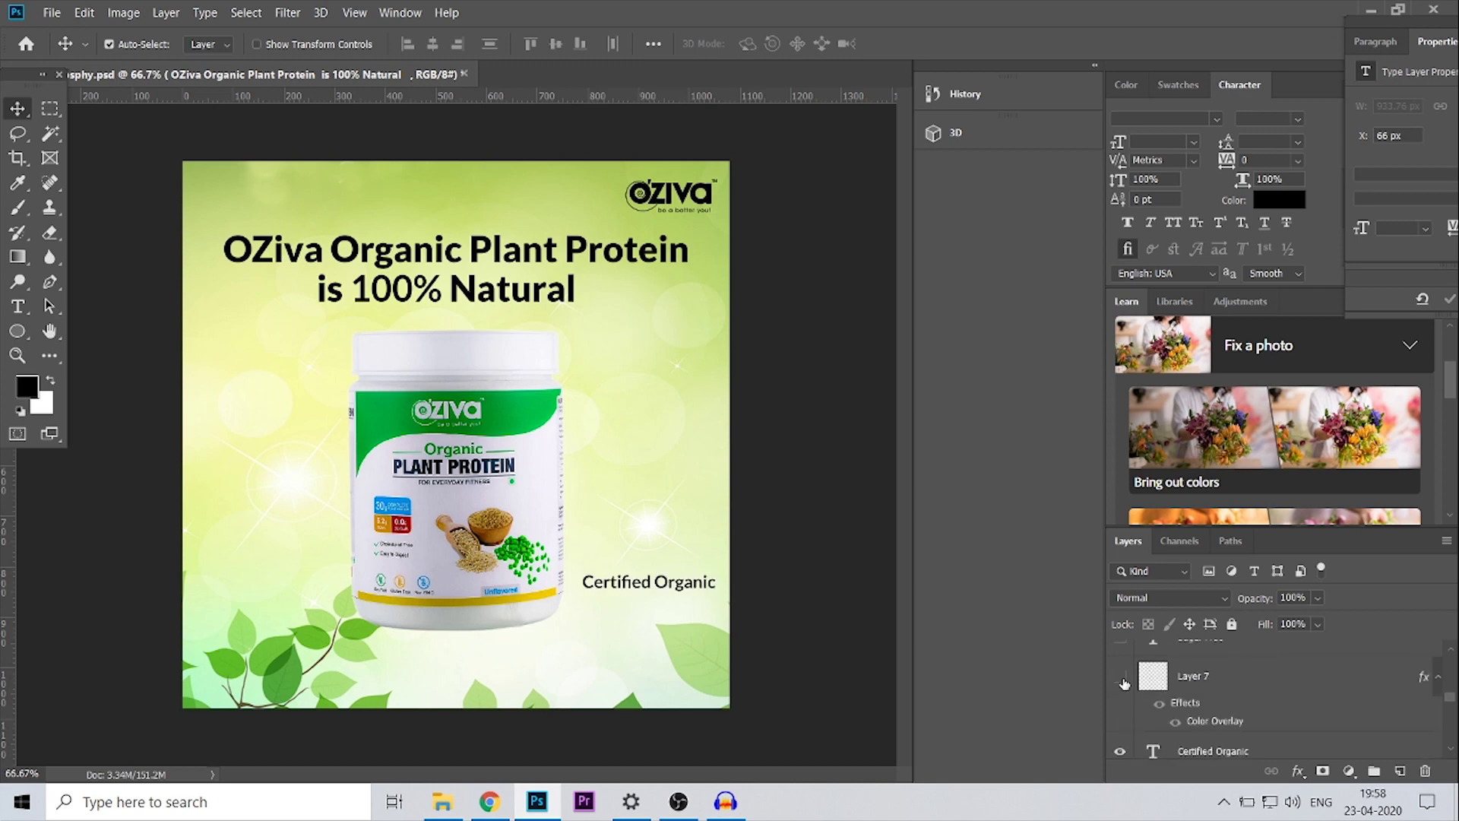
scroll(1132, 734, "up", 1)
left_click(1121, 712)
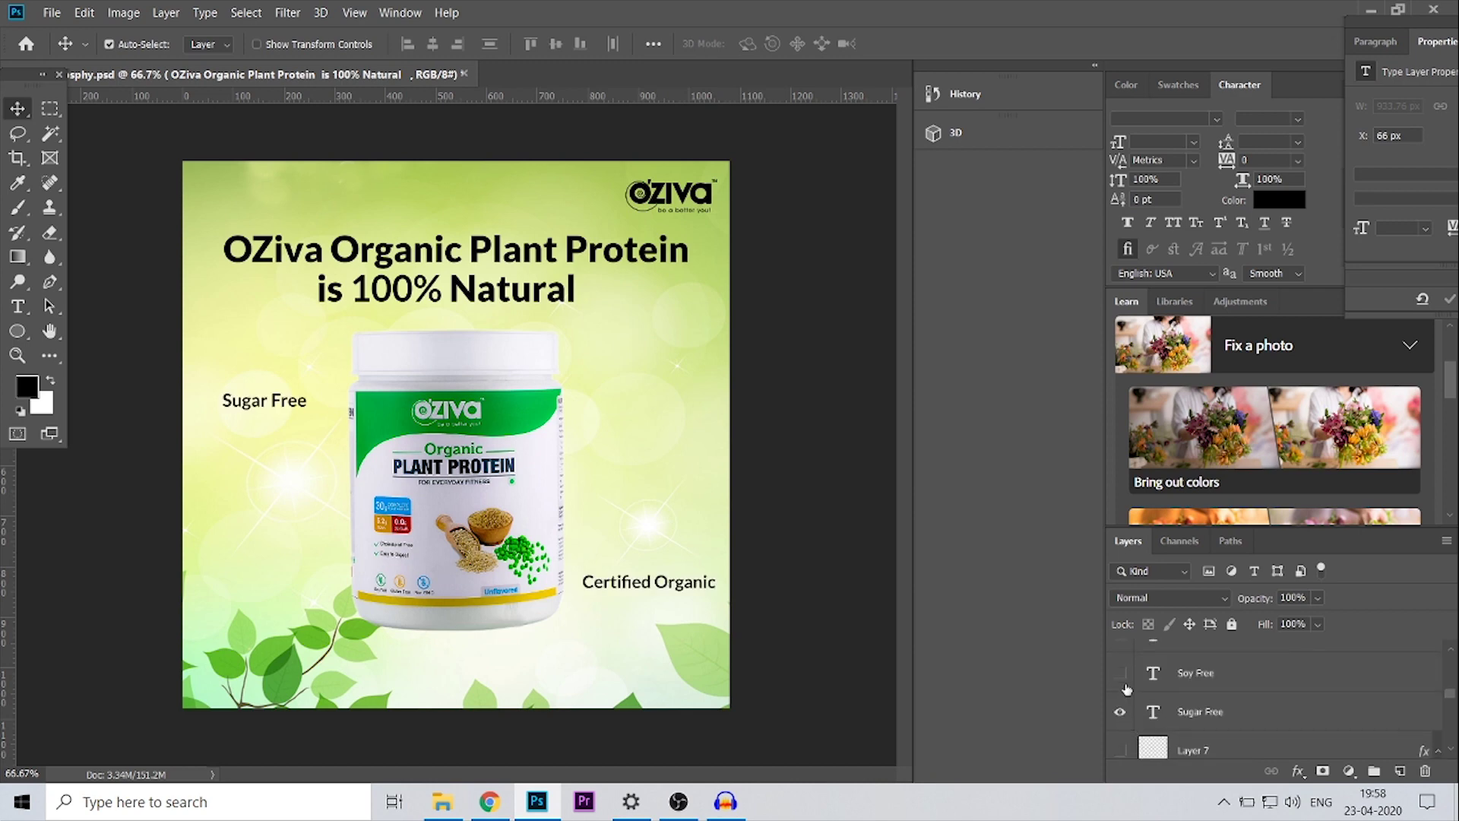
left_click(1122, 673)
scroll(1130, 712, "up", 1)
left_click(1122, 709)
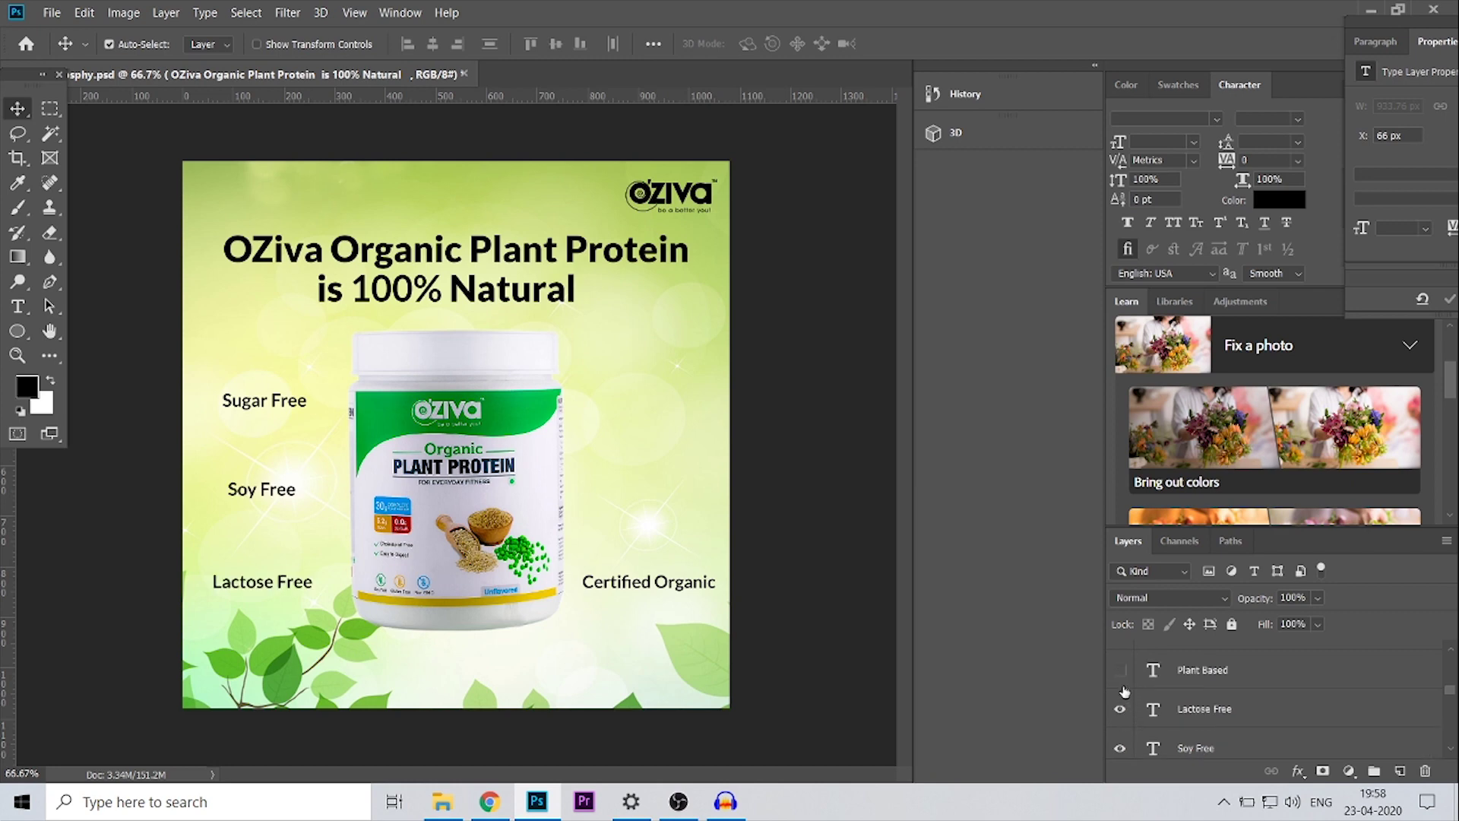
Step: Make the Plant Based and Gluten Free text layers visible
left_click(1120, 670)
scroll(1125, 684, "up", 1)
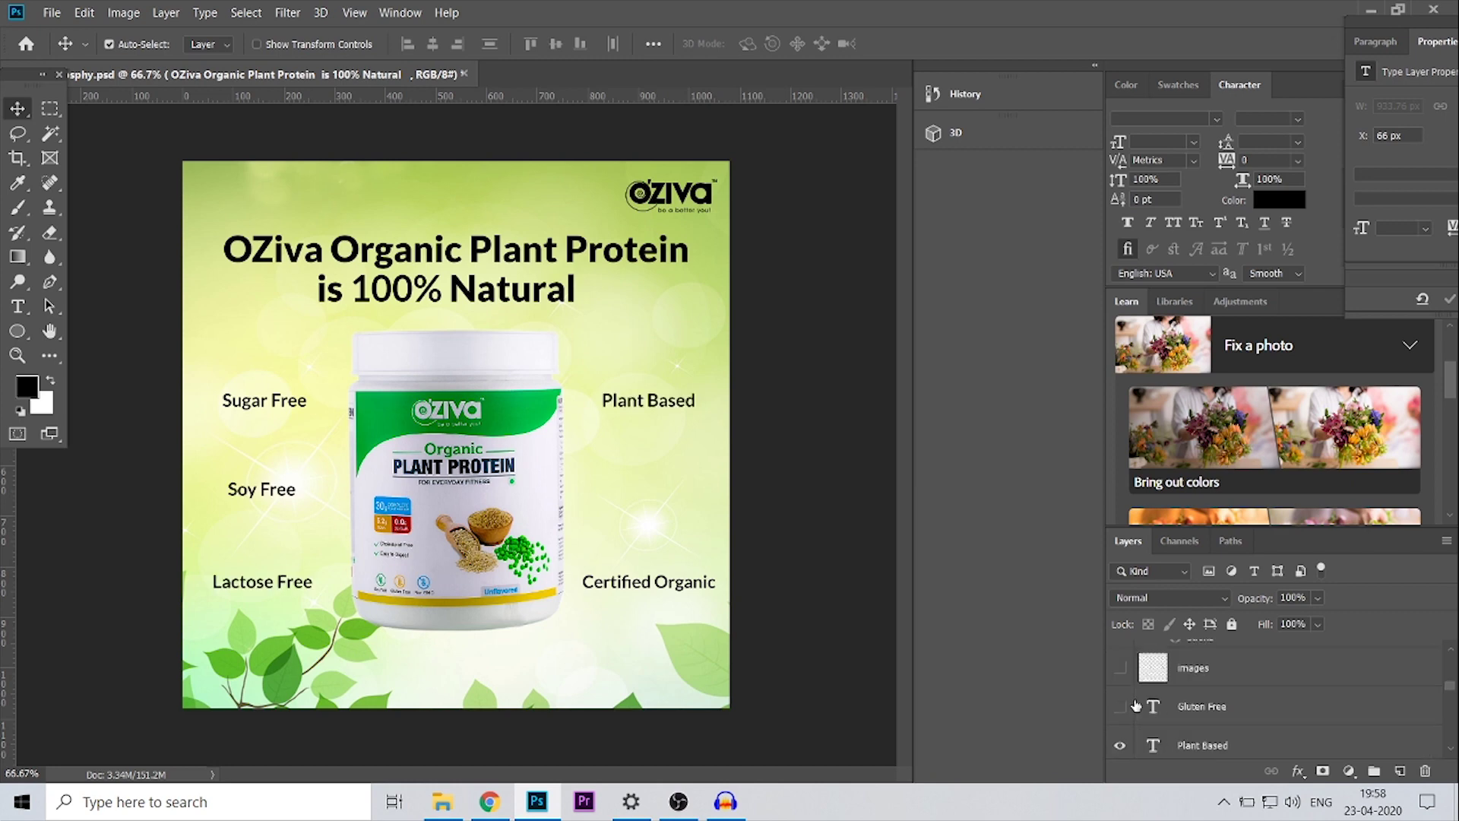
scroll(1135, 706, "down", 1)
scroll(1131, 693, "up", 1)
left_click(1121, 707)
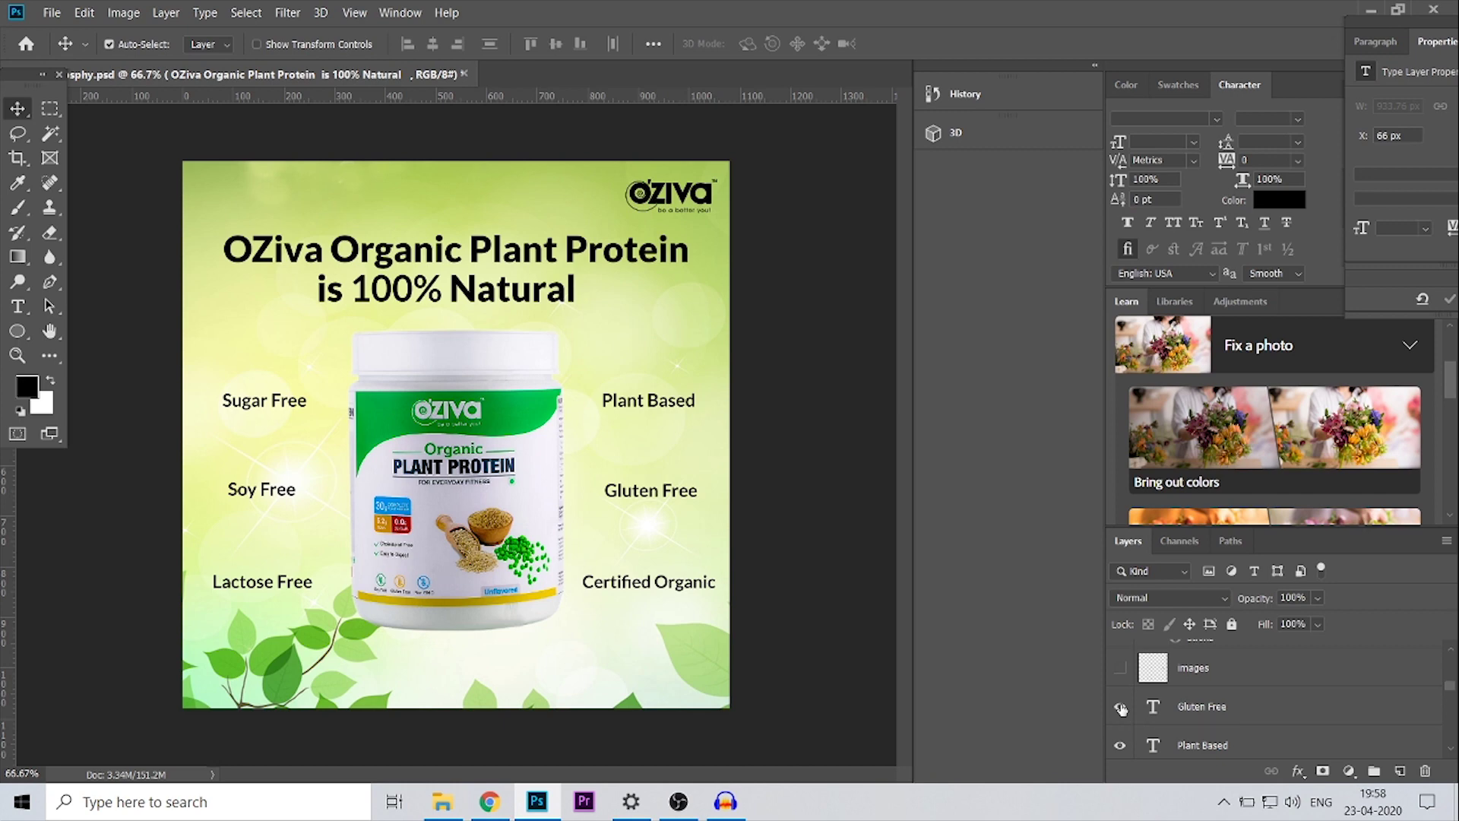
Step: Draw a circle about 94 px wide above the Sugar Free text with a 0 pt stroke and a black fill
scroll(1249, 722, "up", 2)
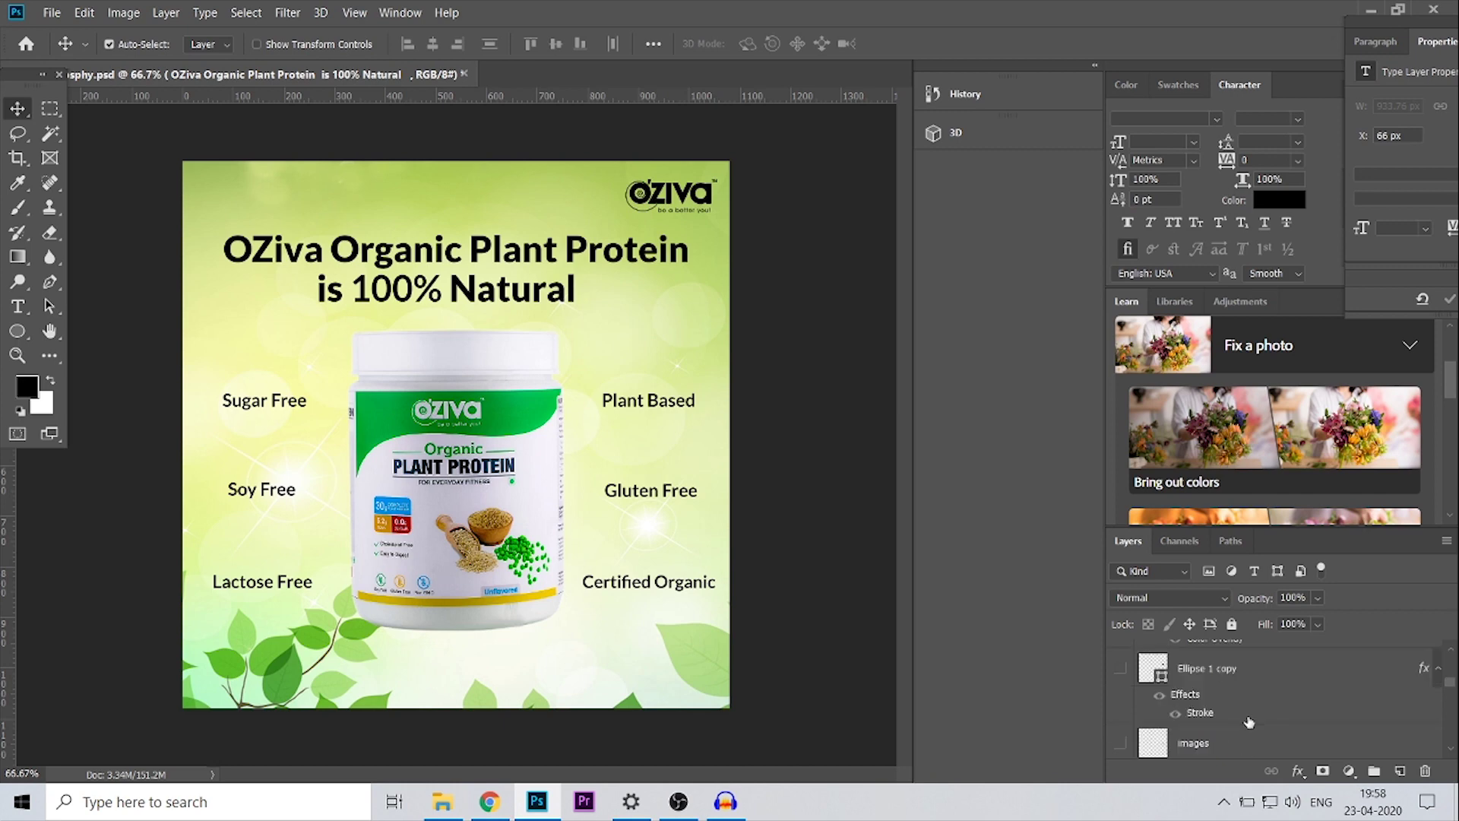
left_click(18, 331)
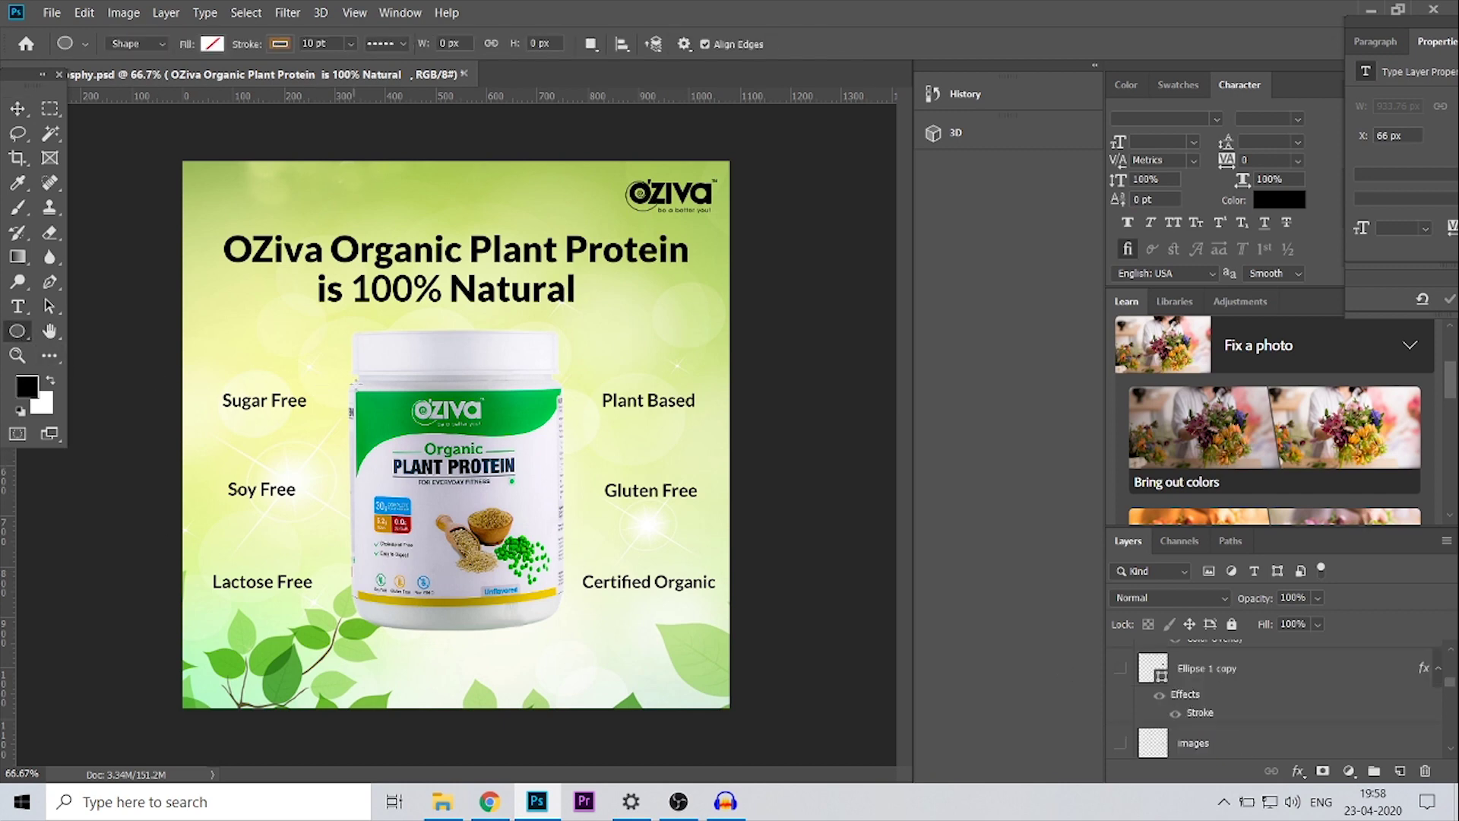
left_click_drag(228, 318, 278, 366)
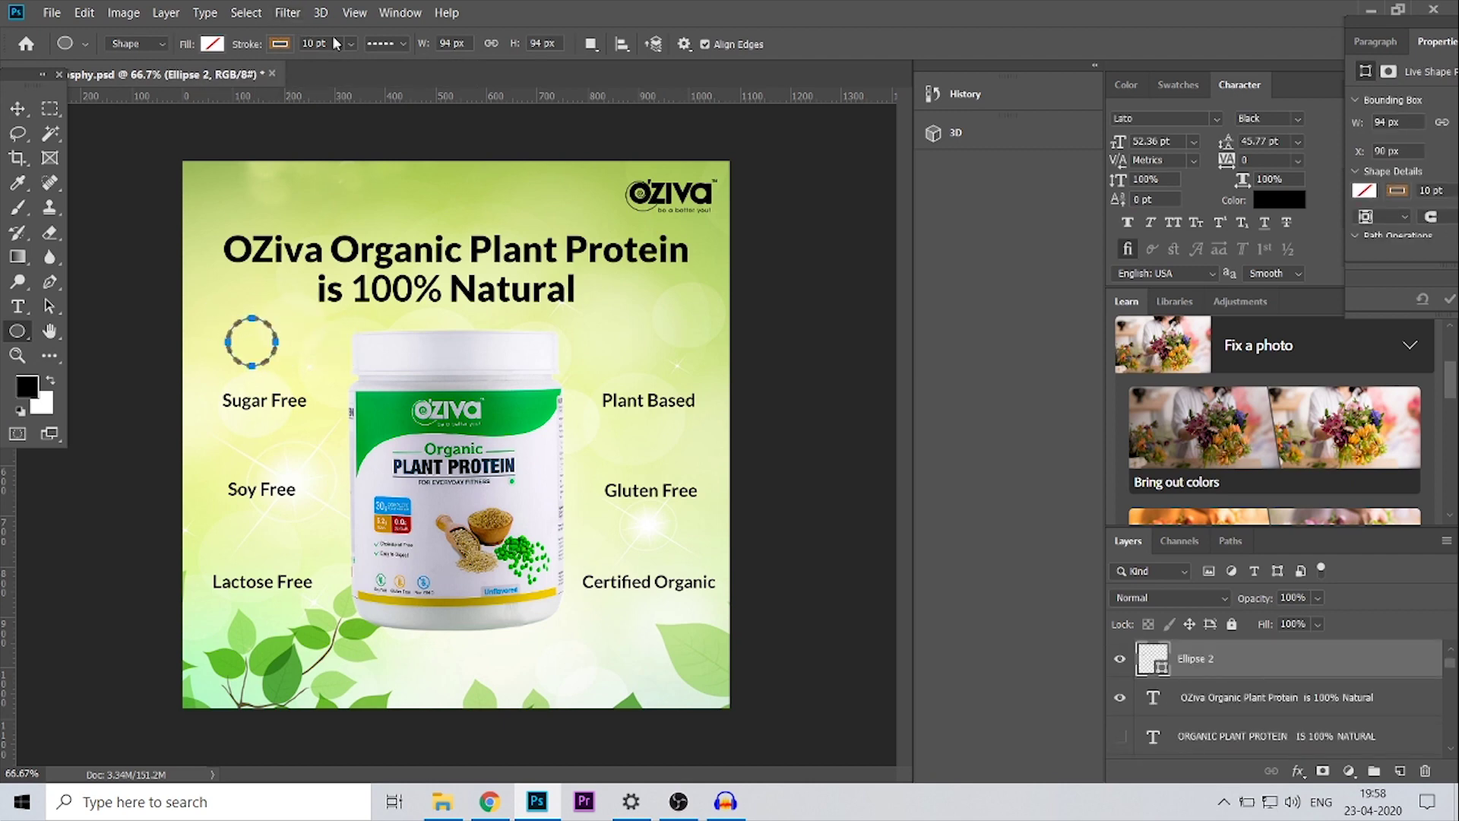
left_click(352, 44)
left_click_drag(359, 67, 326, 66)
left_click(214, 44)
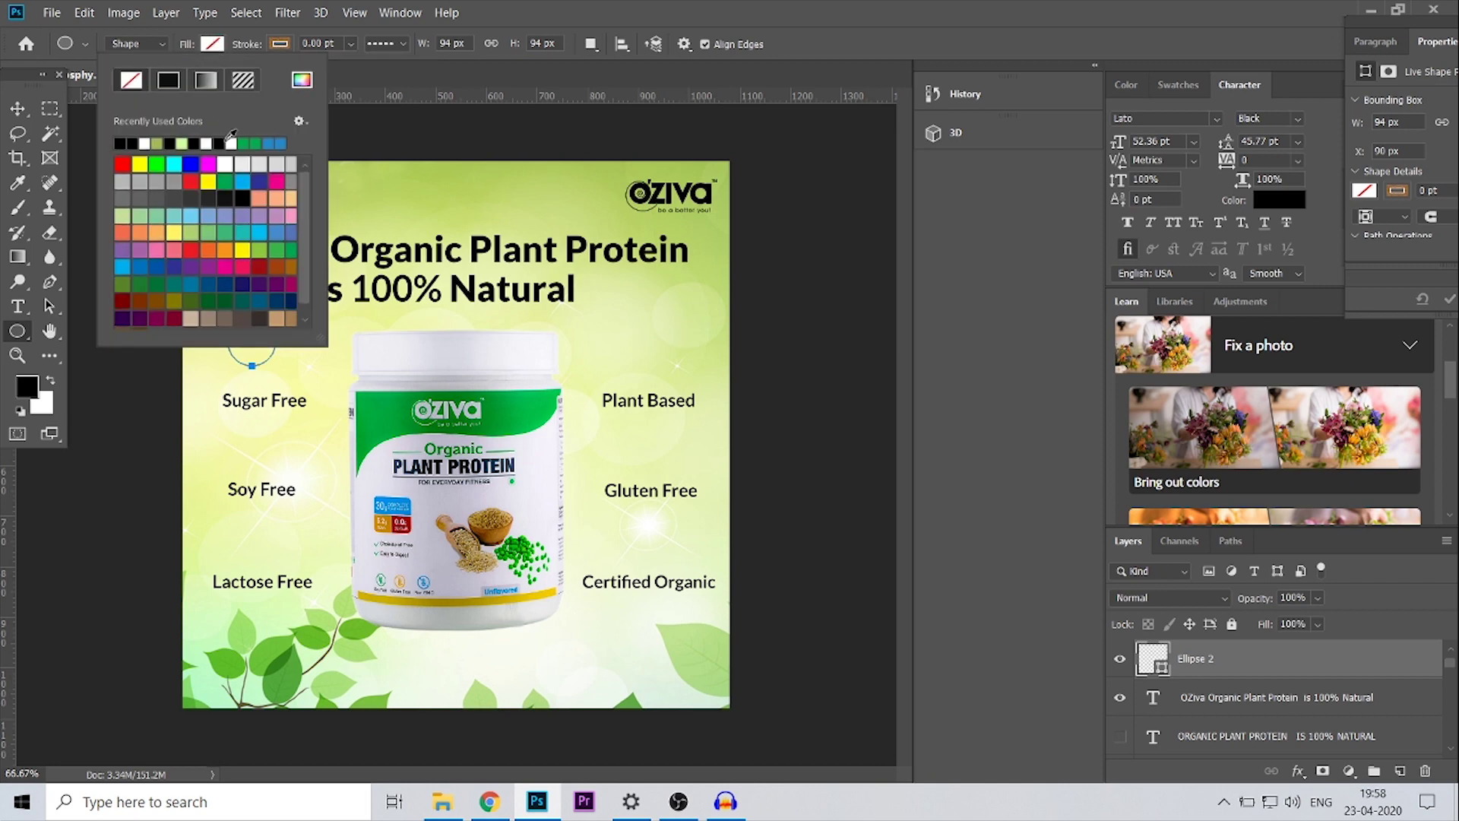
left_click(121, 142)
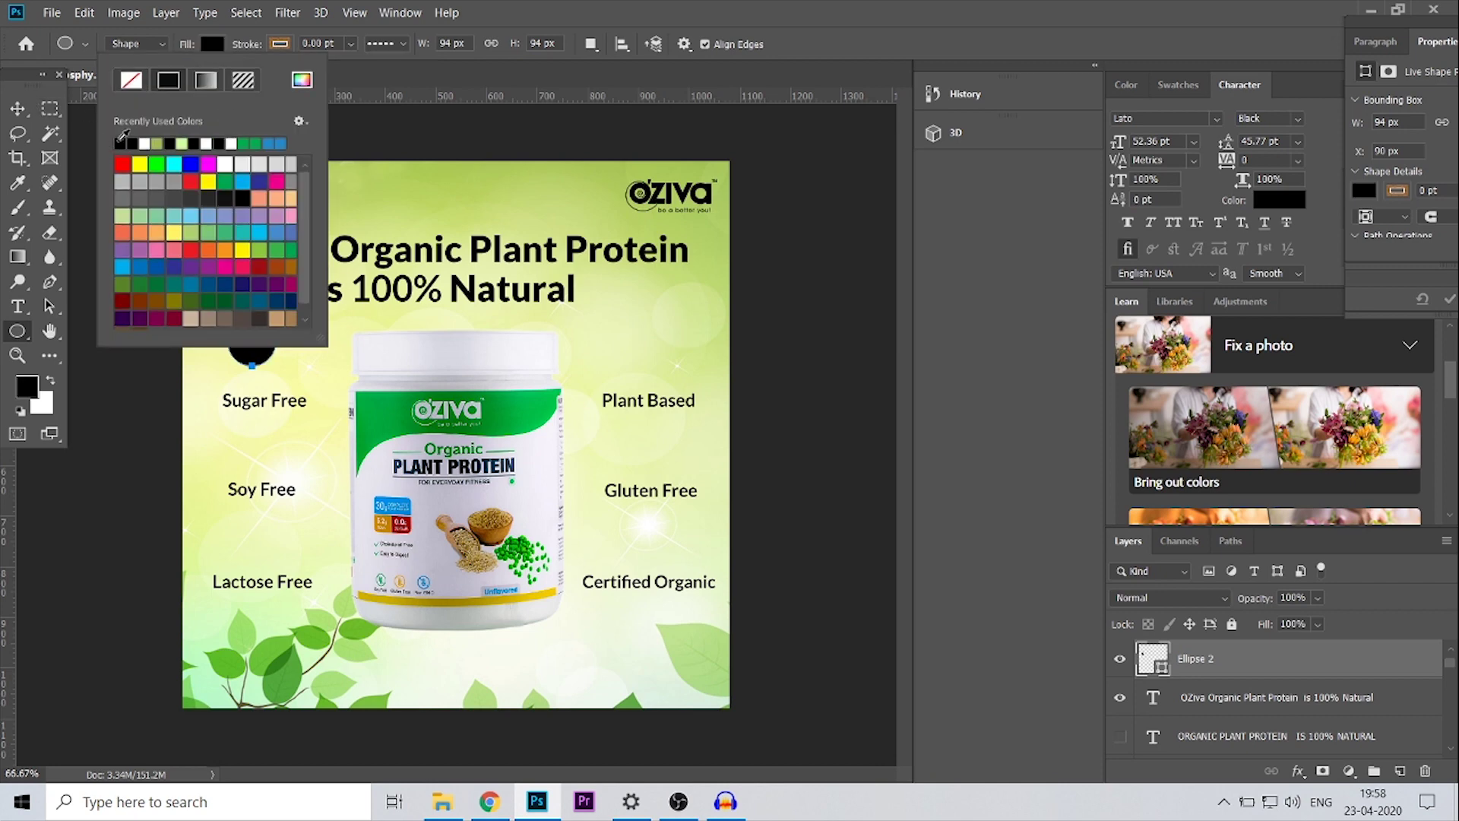
Step: Move the black circle so it sits centred just above the Sugar Free text
left_click(16, 108)
right_click(245, 345)
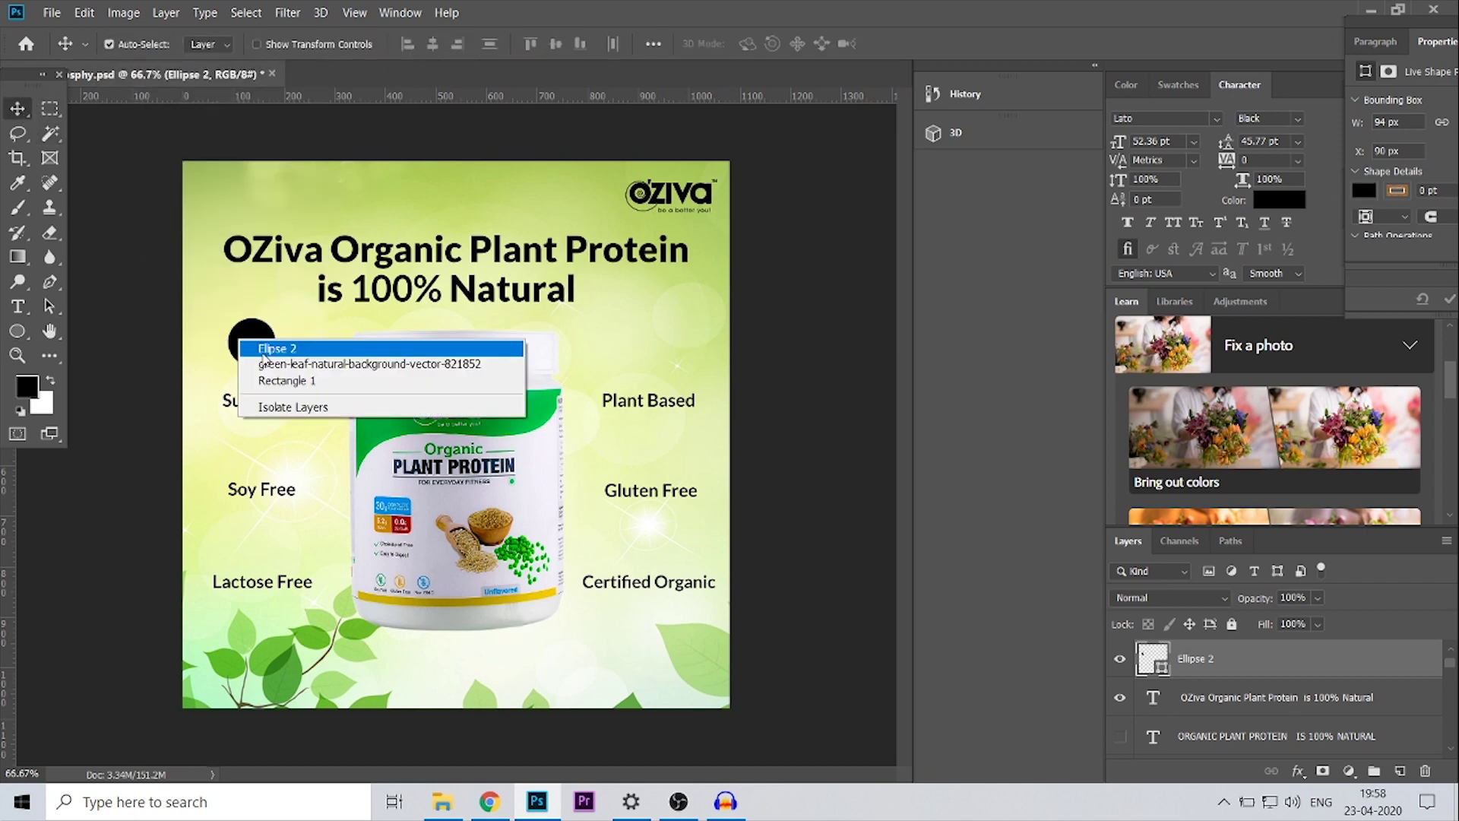
left_click(258, 340)
key("ctrl+t")
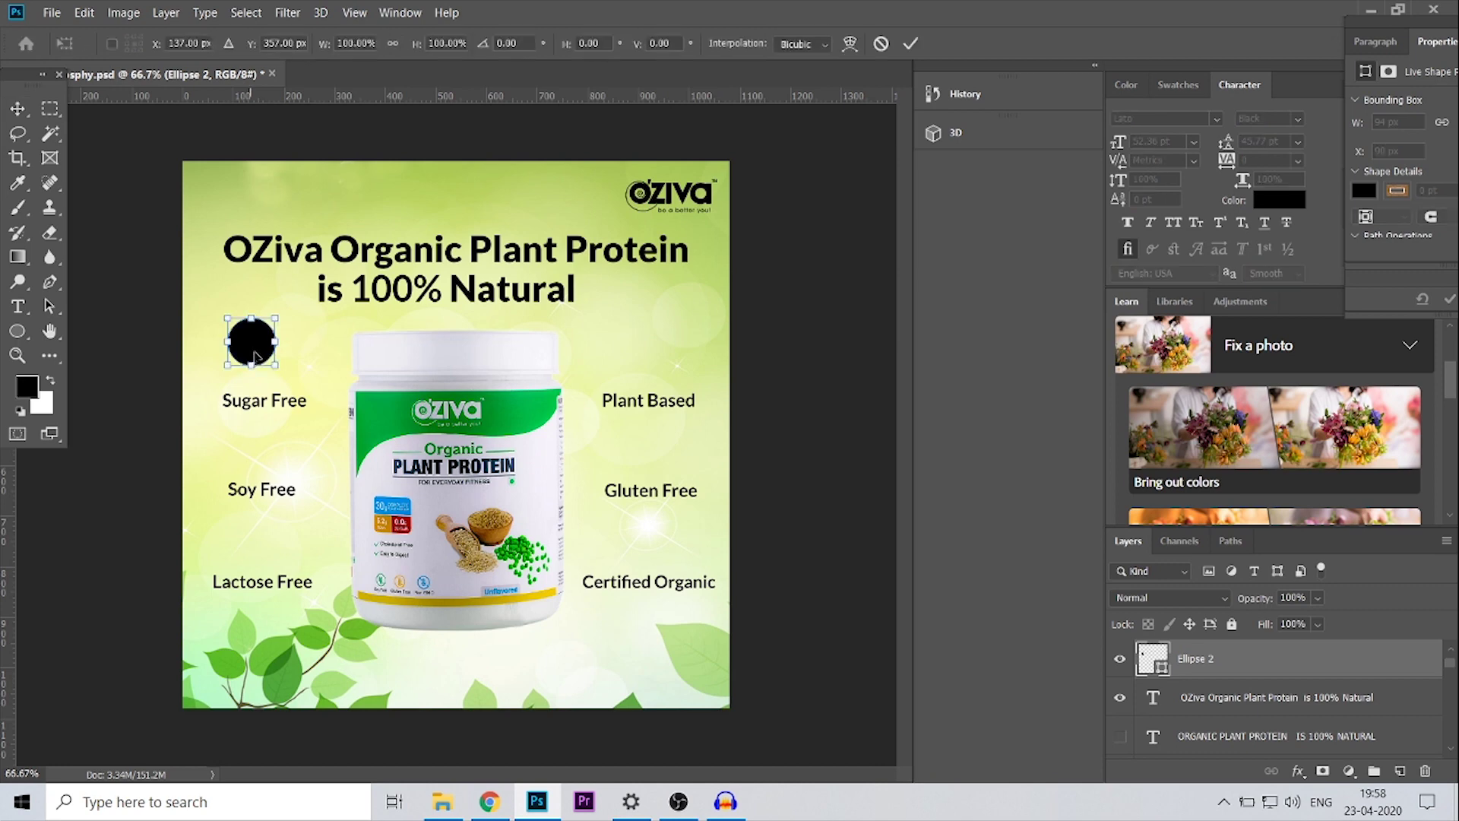
left_click_drag(256, 357, 263, 363)
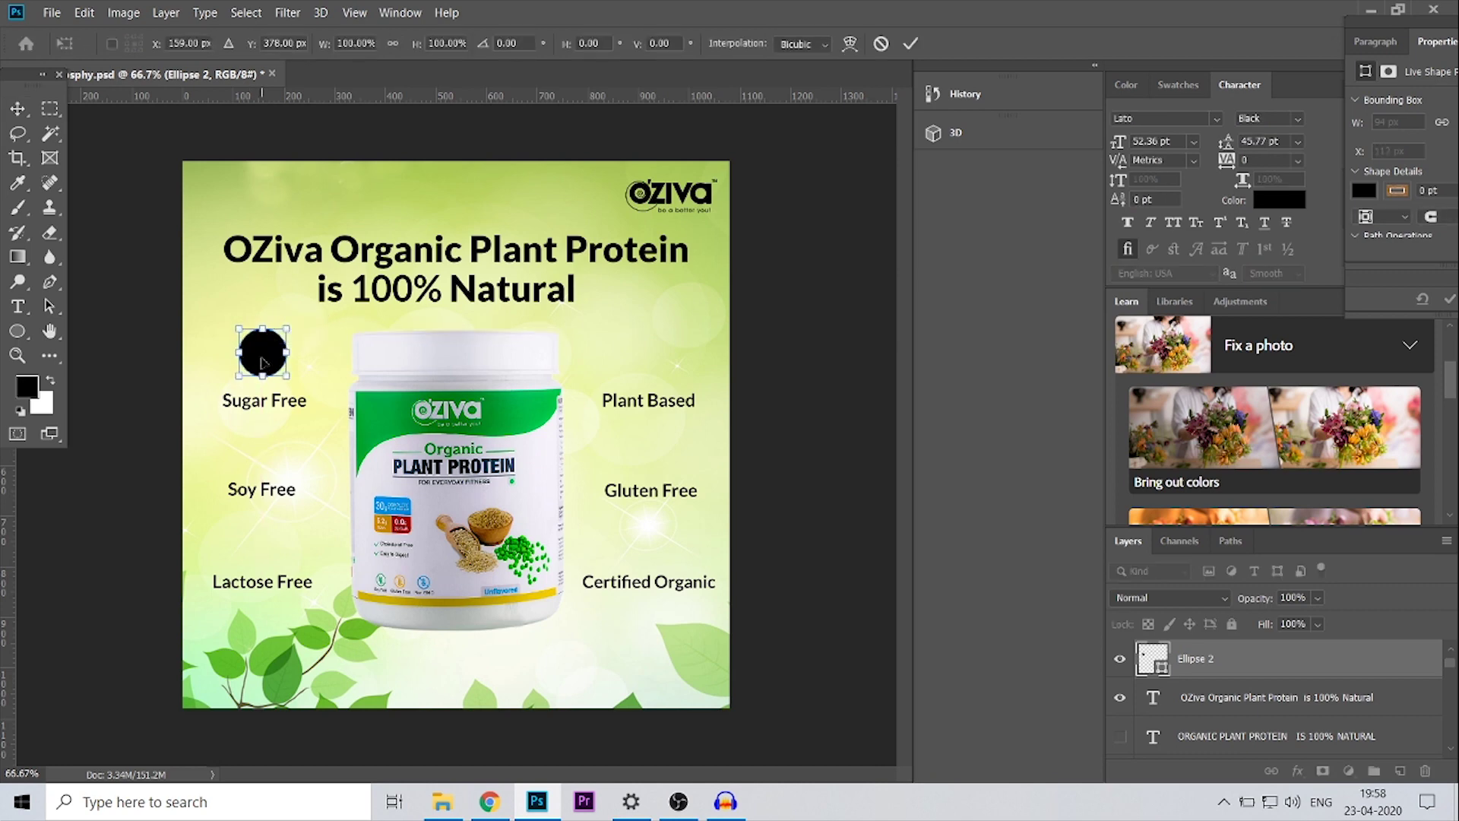
left_click(911, 43)
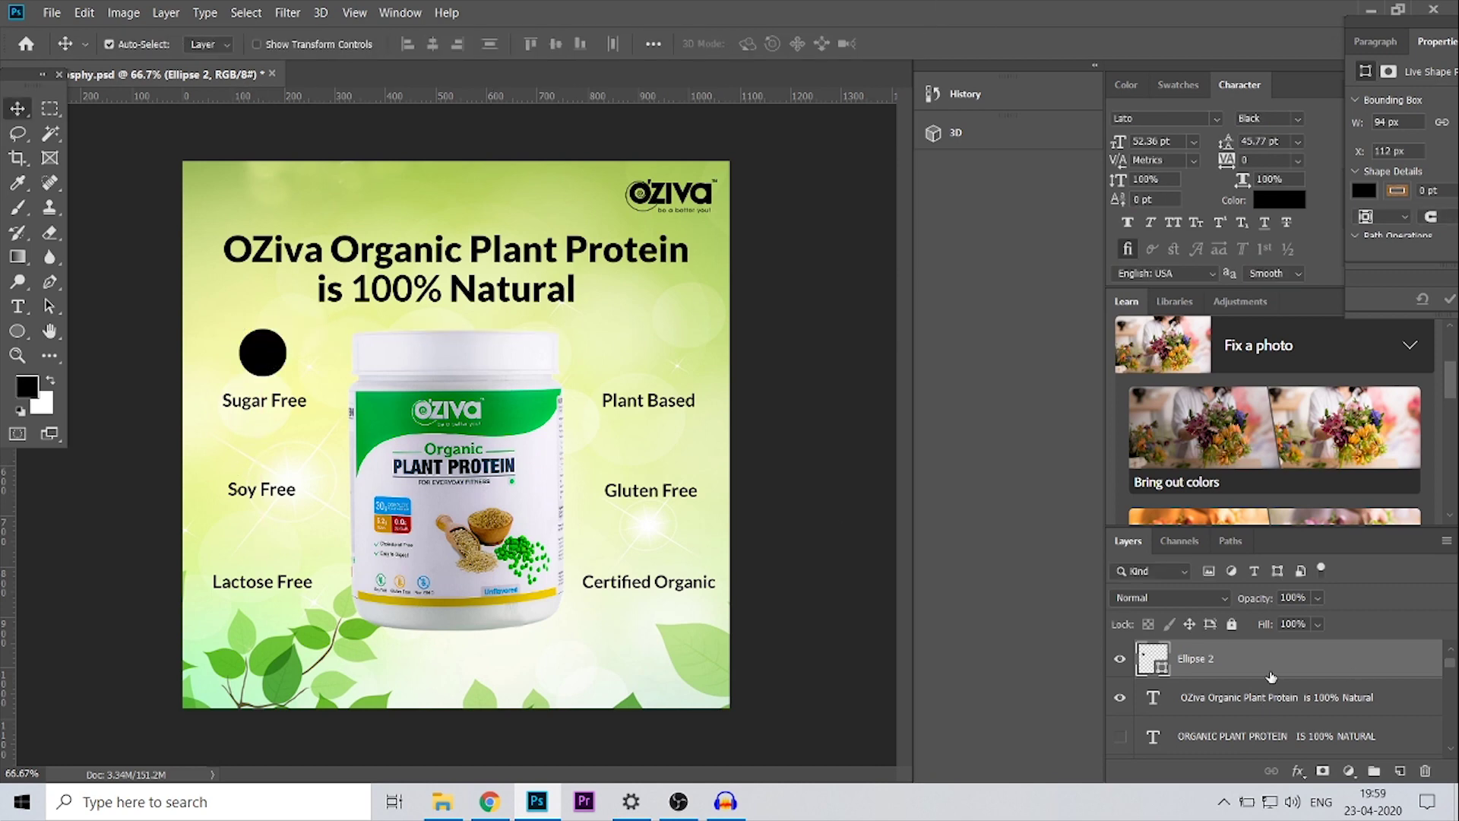
Step: Add a Stroke layer style to the black circle with colour 000000 and a size of 3 px
right_click(1271, 677)
left_click(1064, 16)
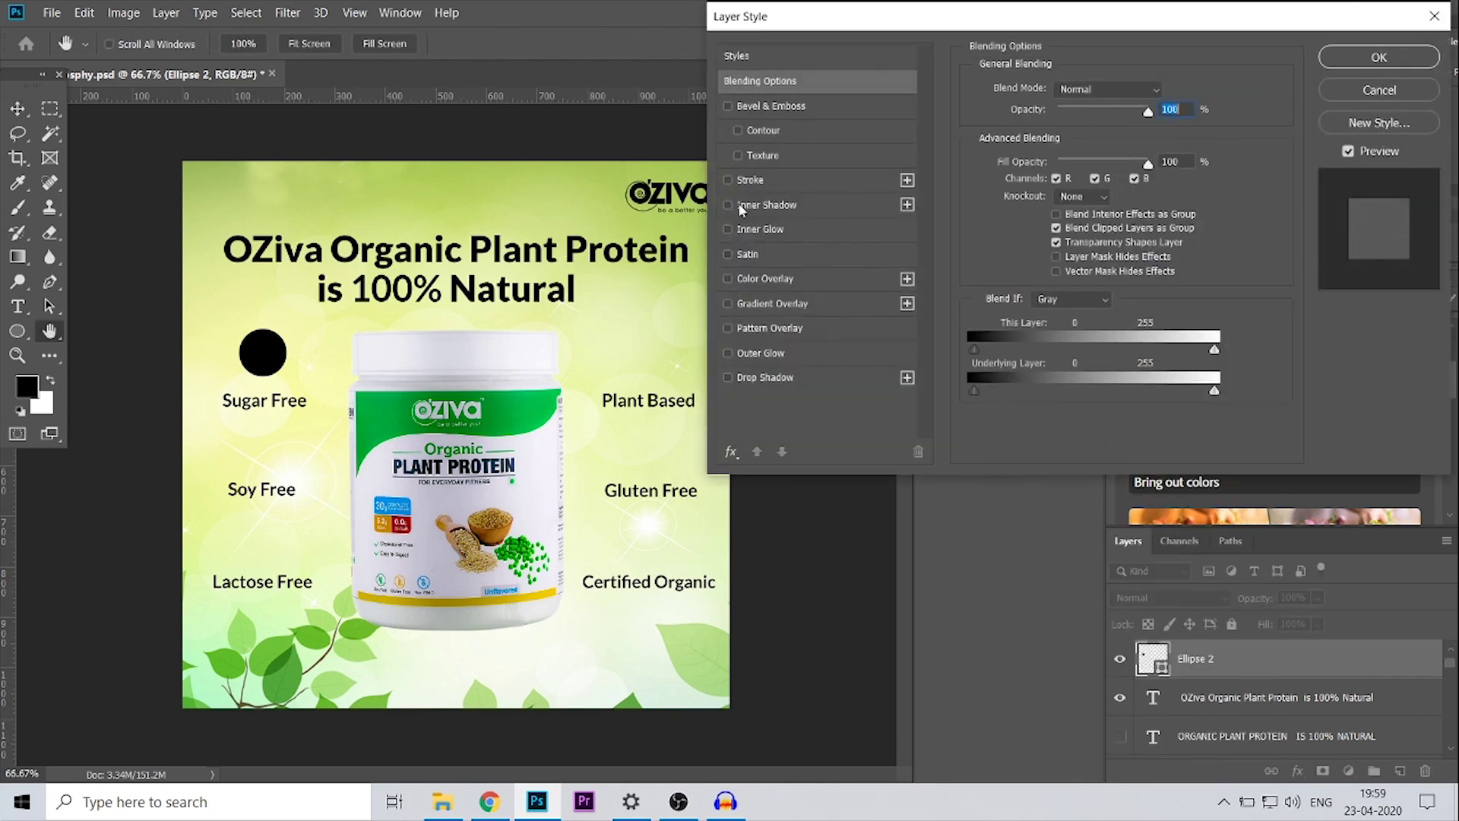
left_click(737, 204)
left_click(728, 181)
left_click(728, 202)
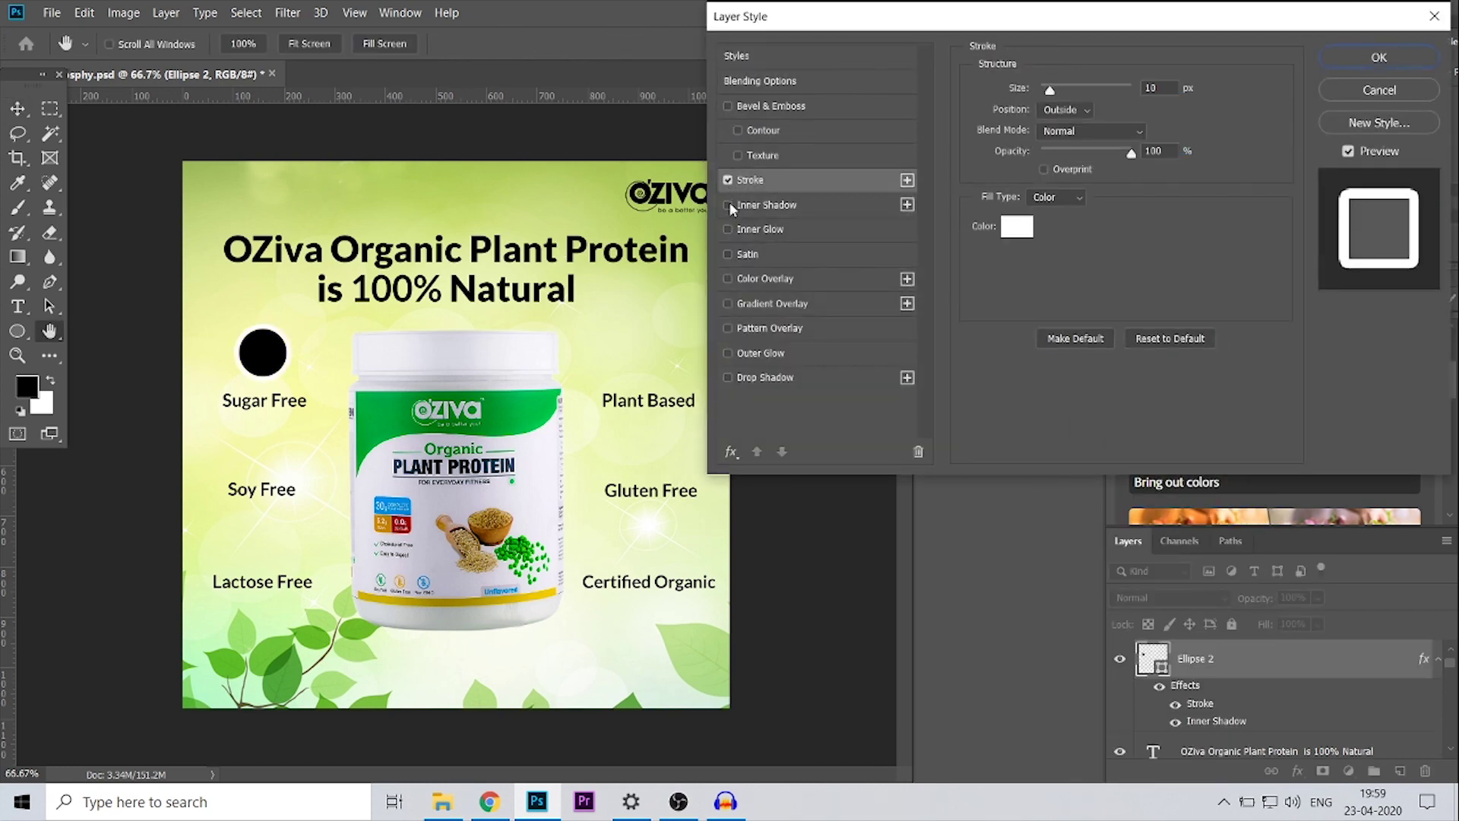
left_click(1020, 228)
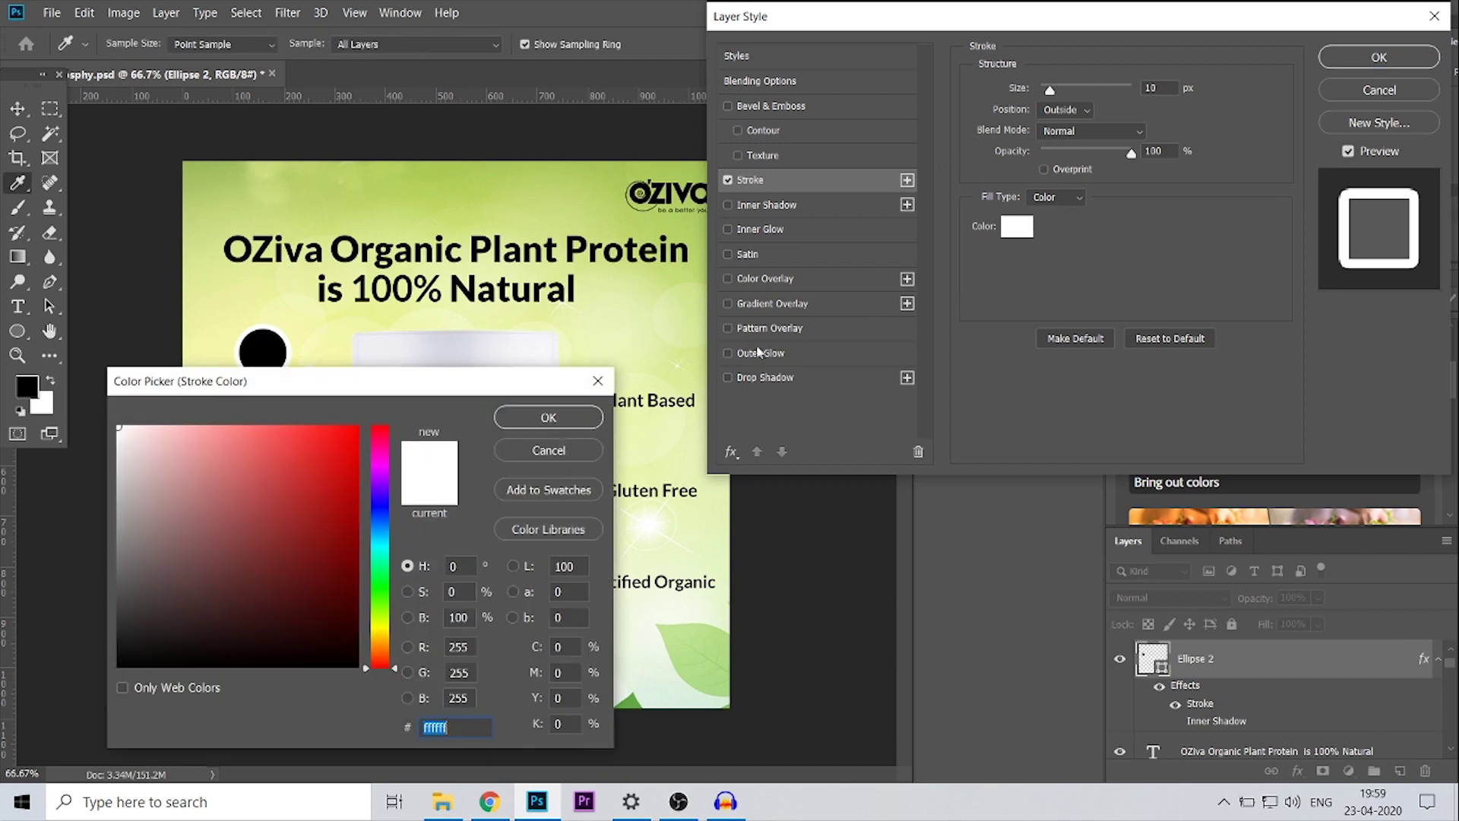
type("000000")
left_click(544, 418)
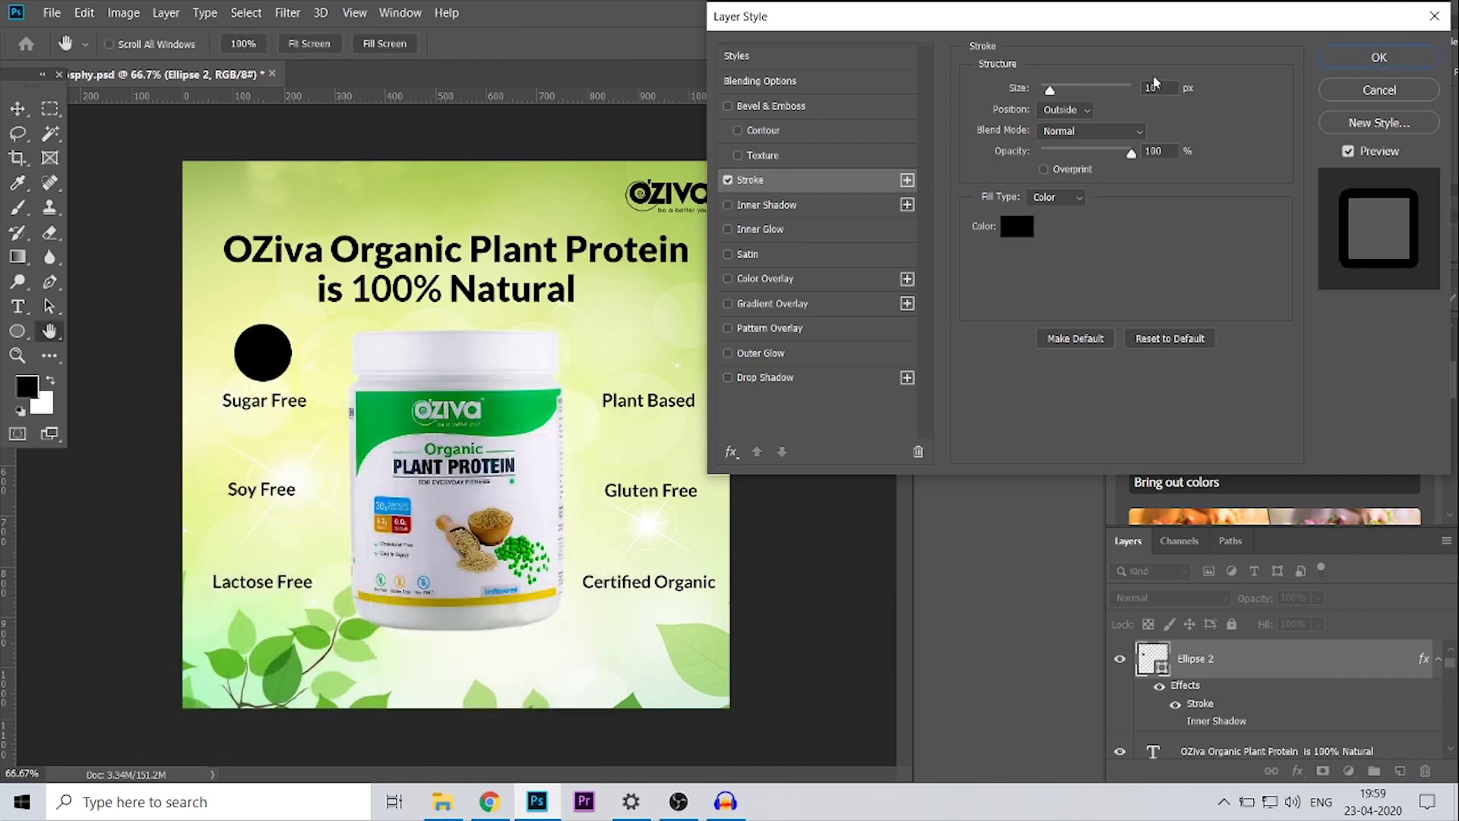
left_click(1162, 89)
type("3")
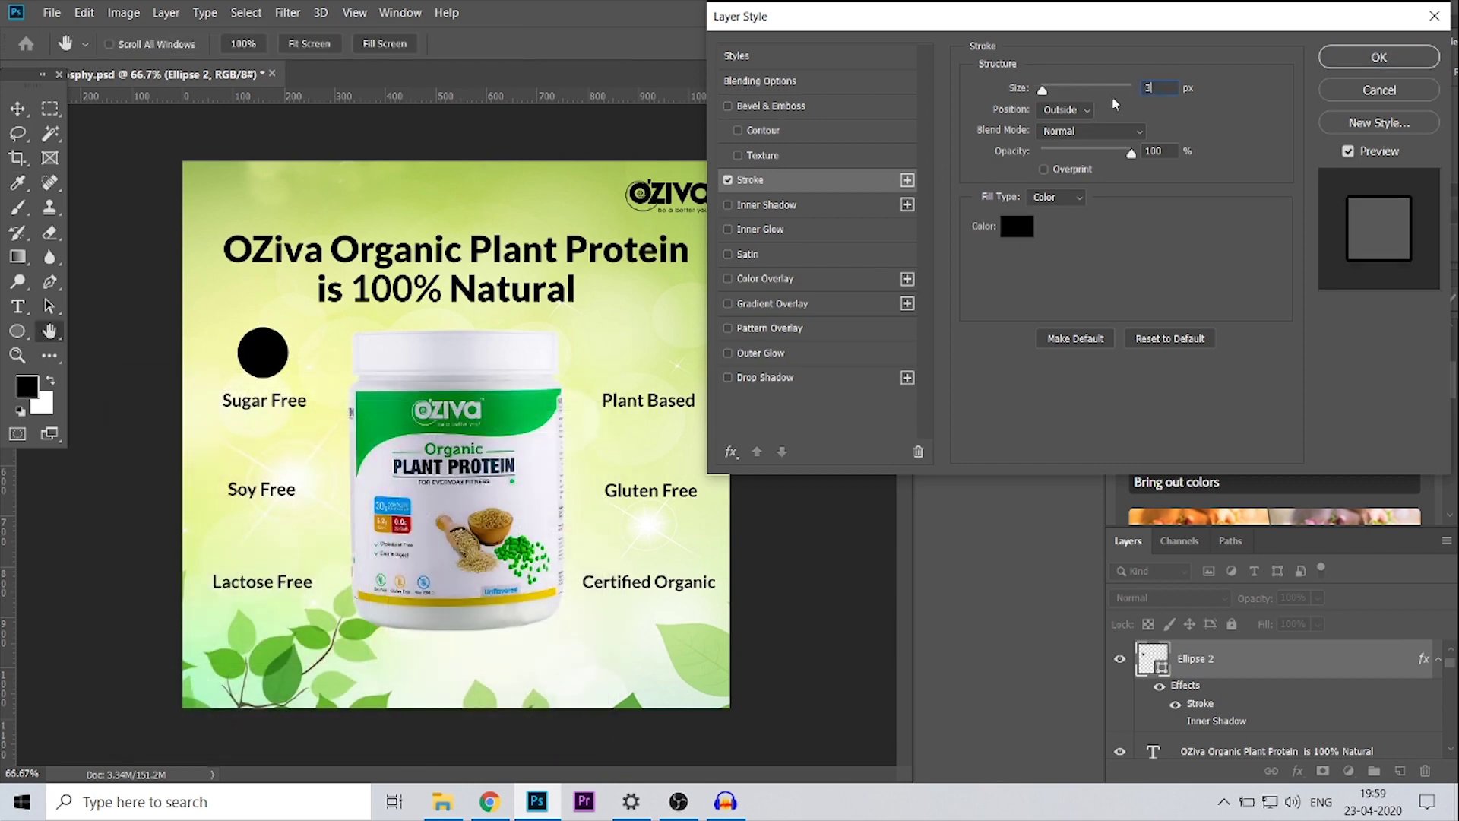
left_click(1350, 59)
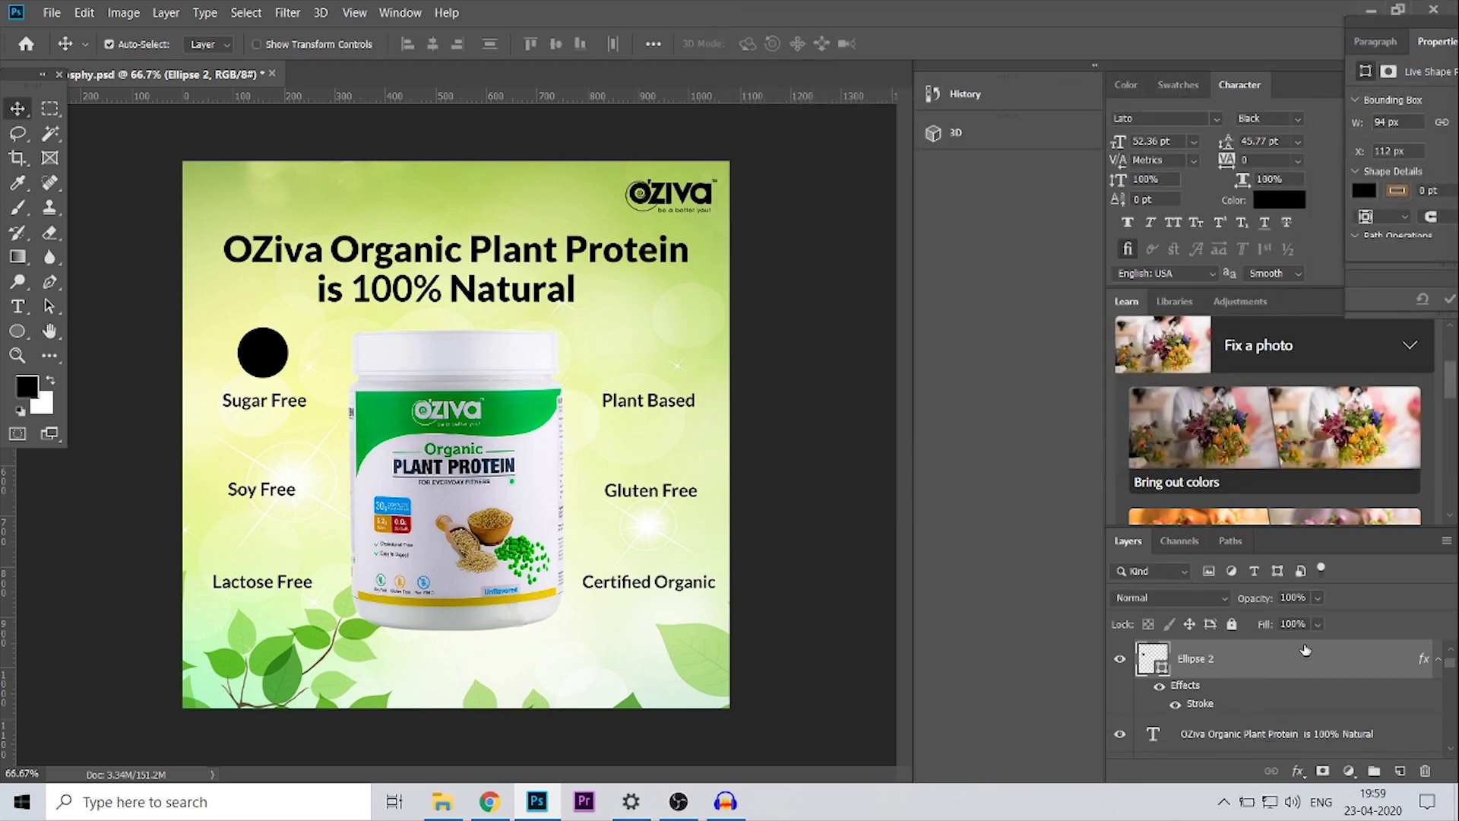
Step: Lower the Ellipse 2 layer's fill to 0% so only the circle's outline remains
left_click(1317, 624)
left_click_drag(1336, 645, 1221, 646)
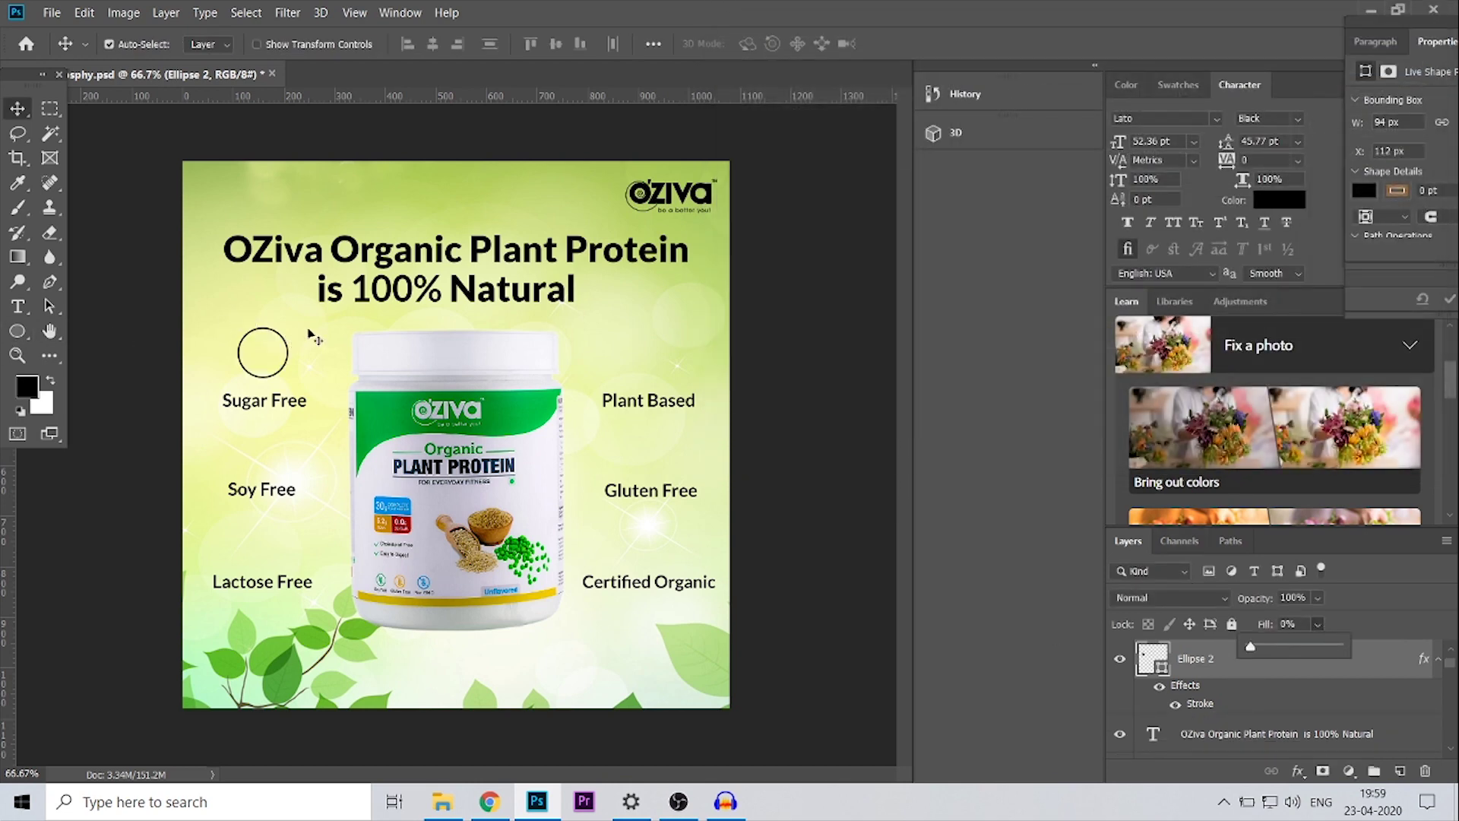
left_click(128, 242)
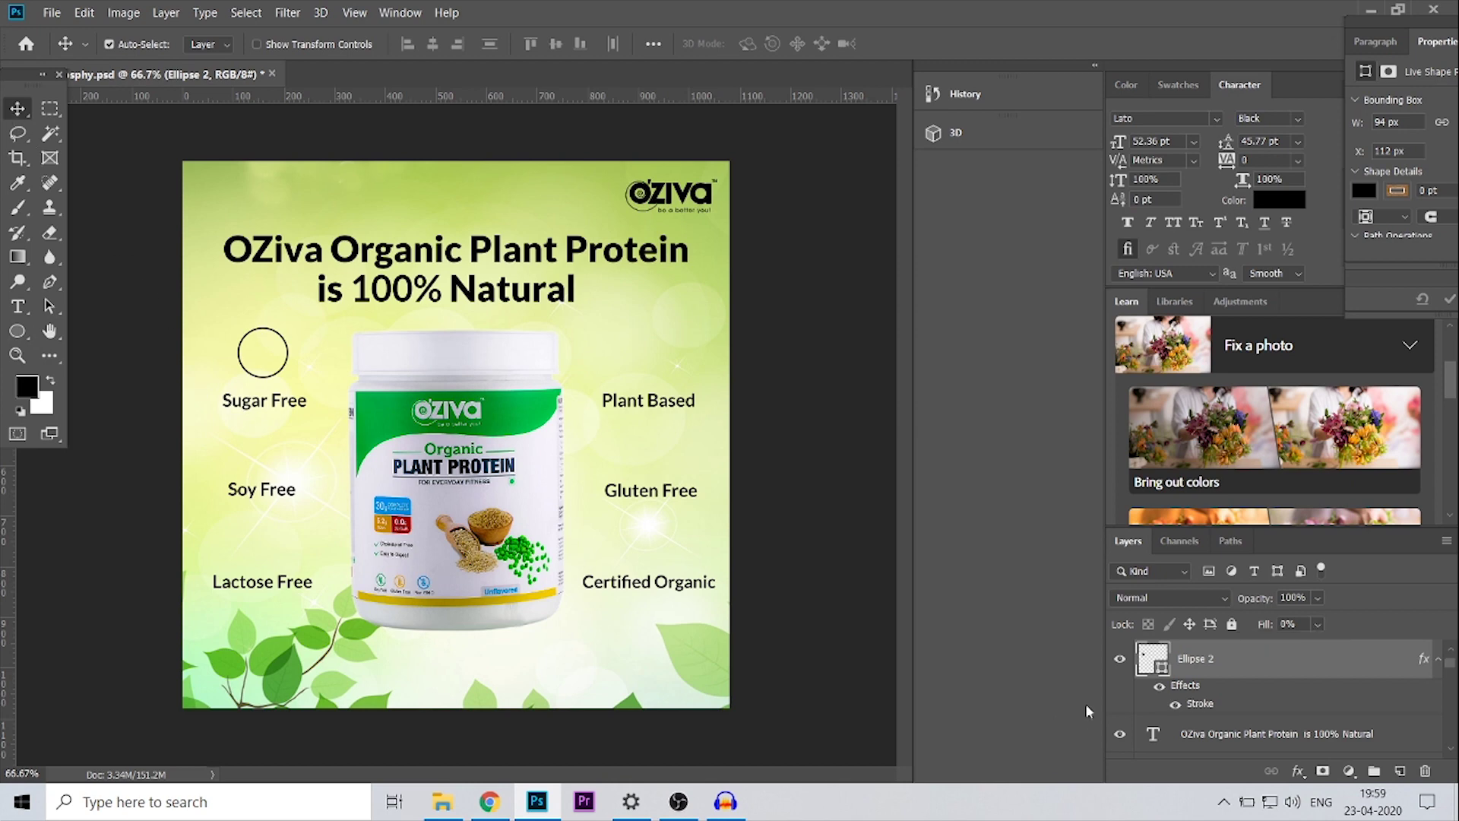
Step: Make the circle outline layers Ellipse 1 copy 5, copy 3, copy 4, copy 2 and Ellipse 1 visible
scroll(1127, 675, "down", 5)
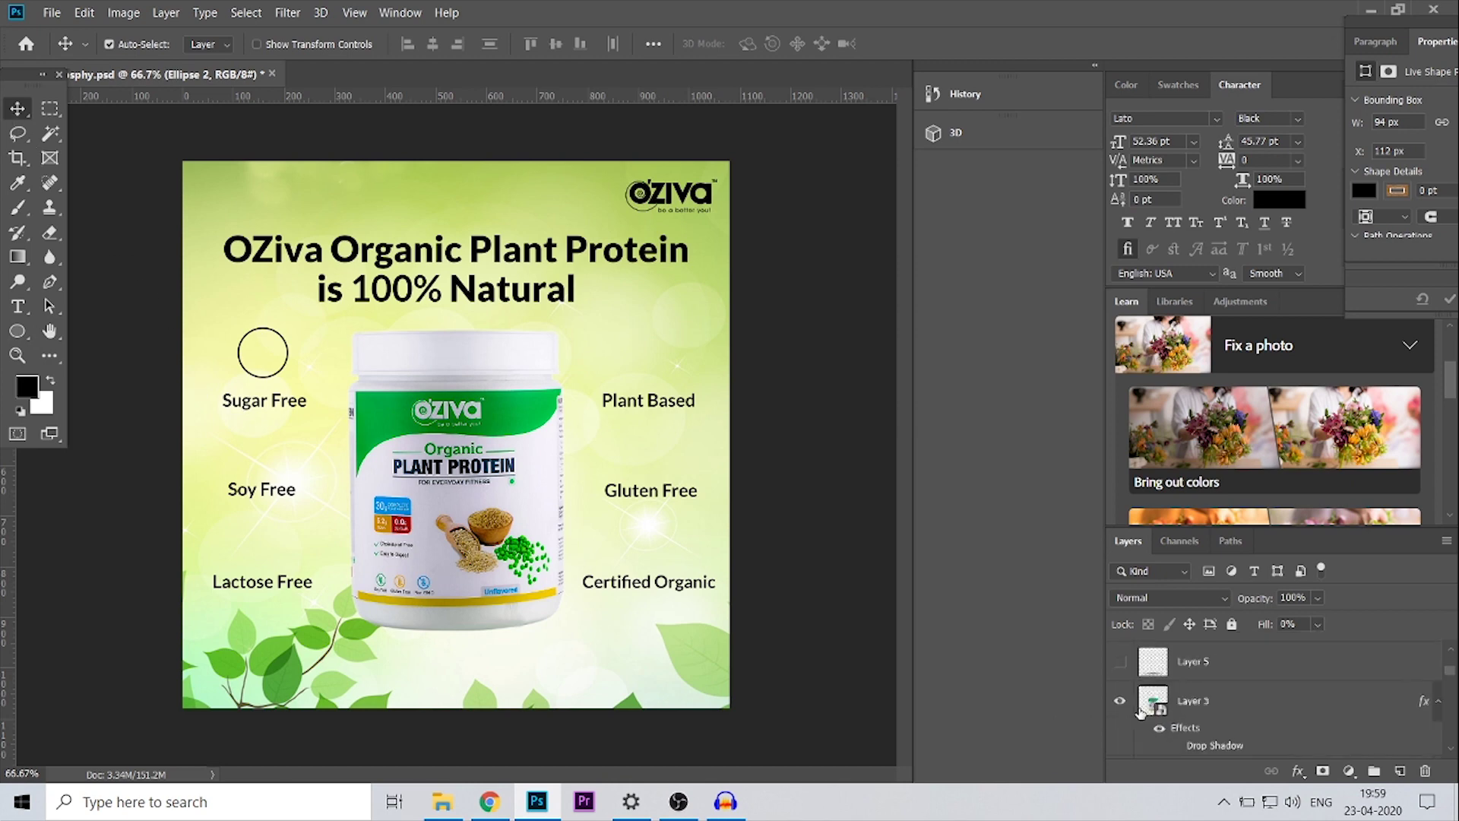
scroll(1132, 706, "down", 5)
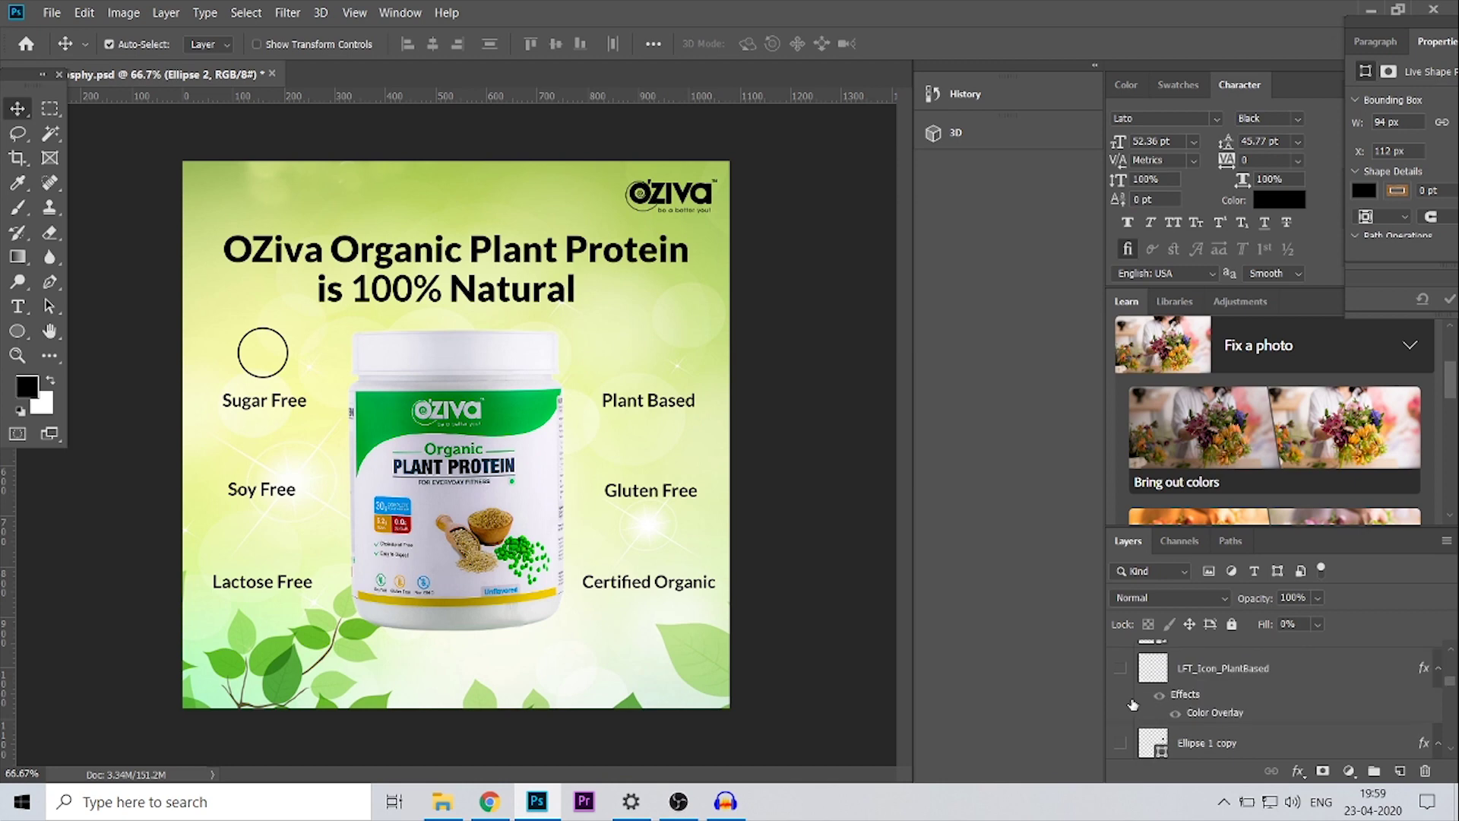
scroll(1133, 705, "down", 4)
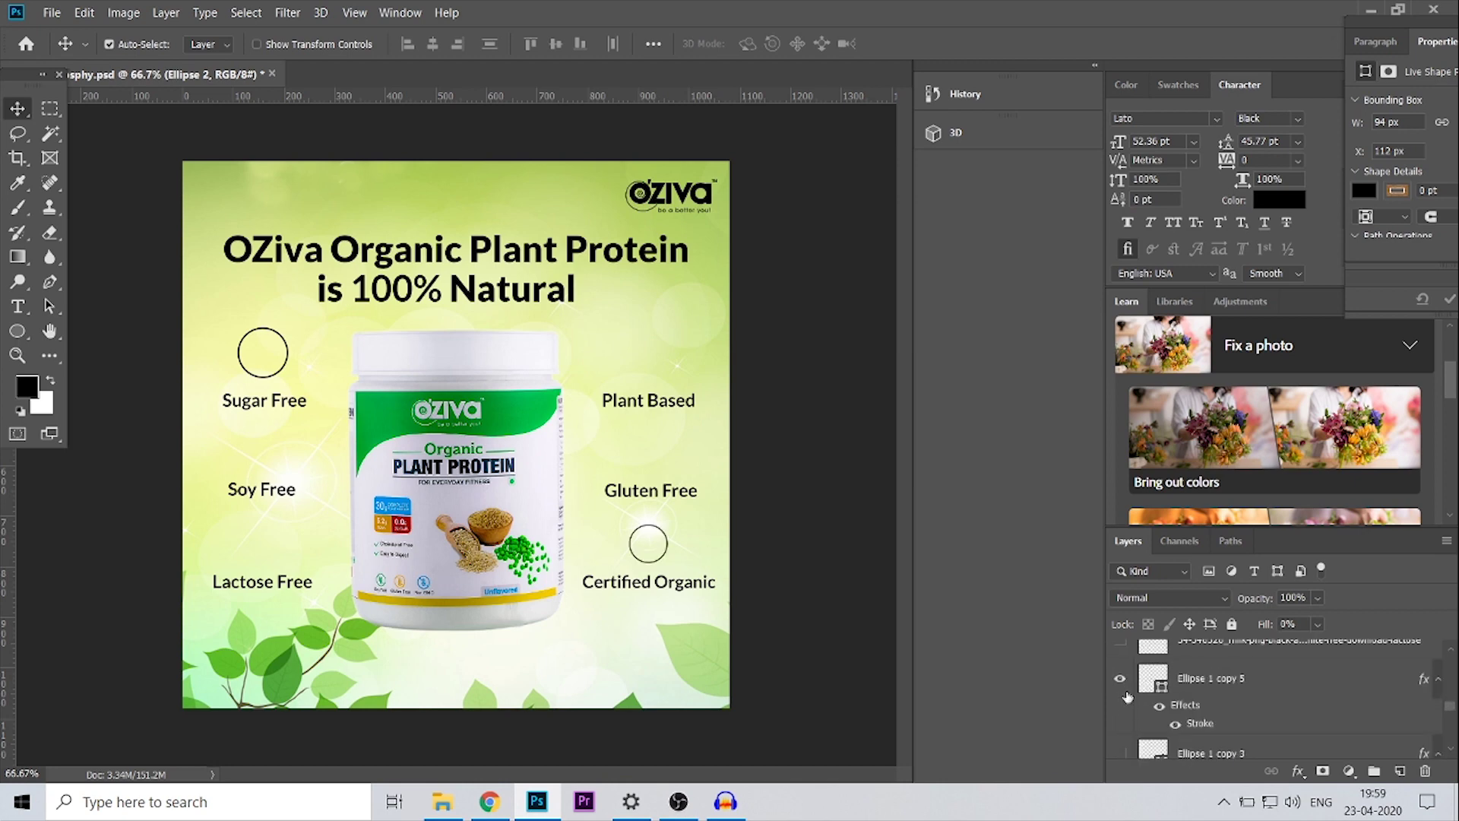
scroll(1122, 756, "down", 1)
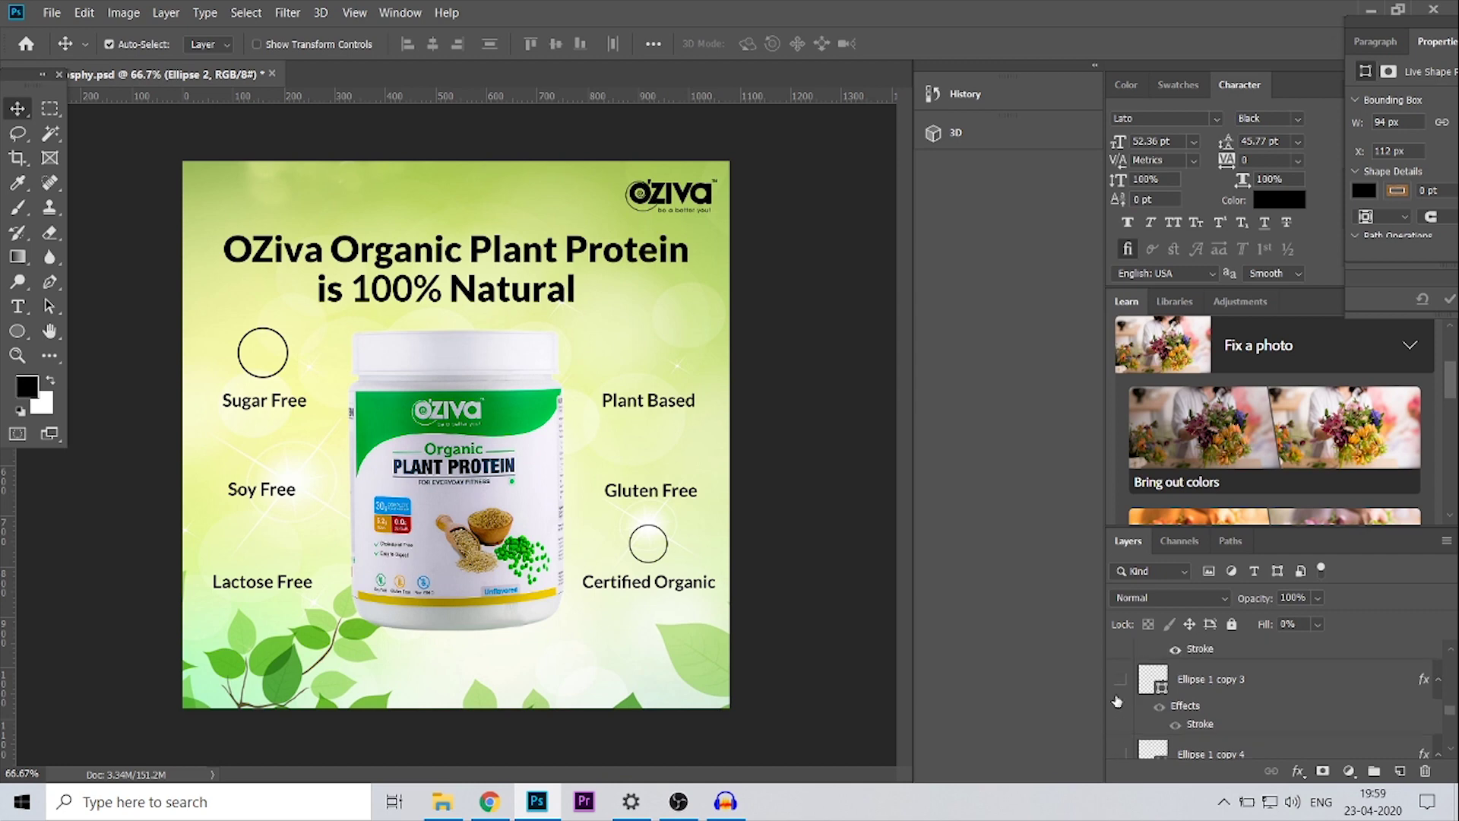
left_click(1119, 679)
left_click(1119, 753)
scroll(1125, 753, "down", 1)
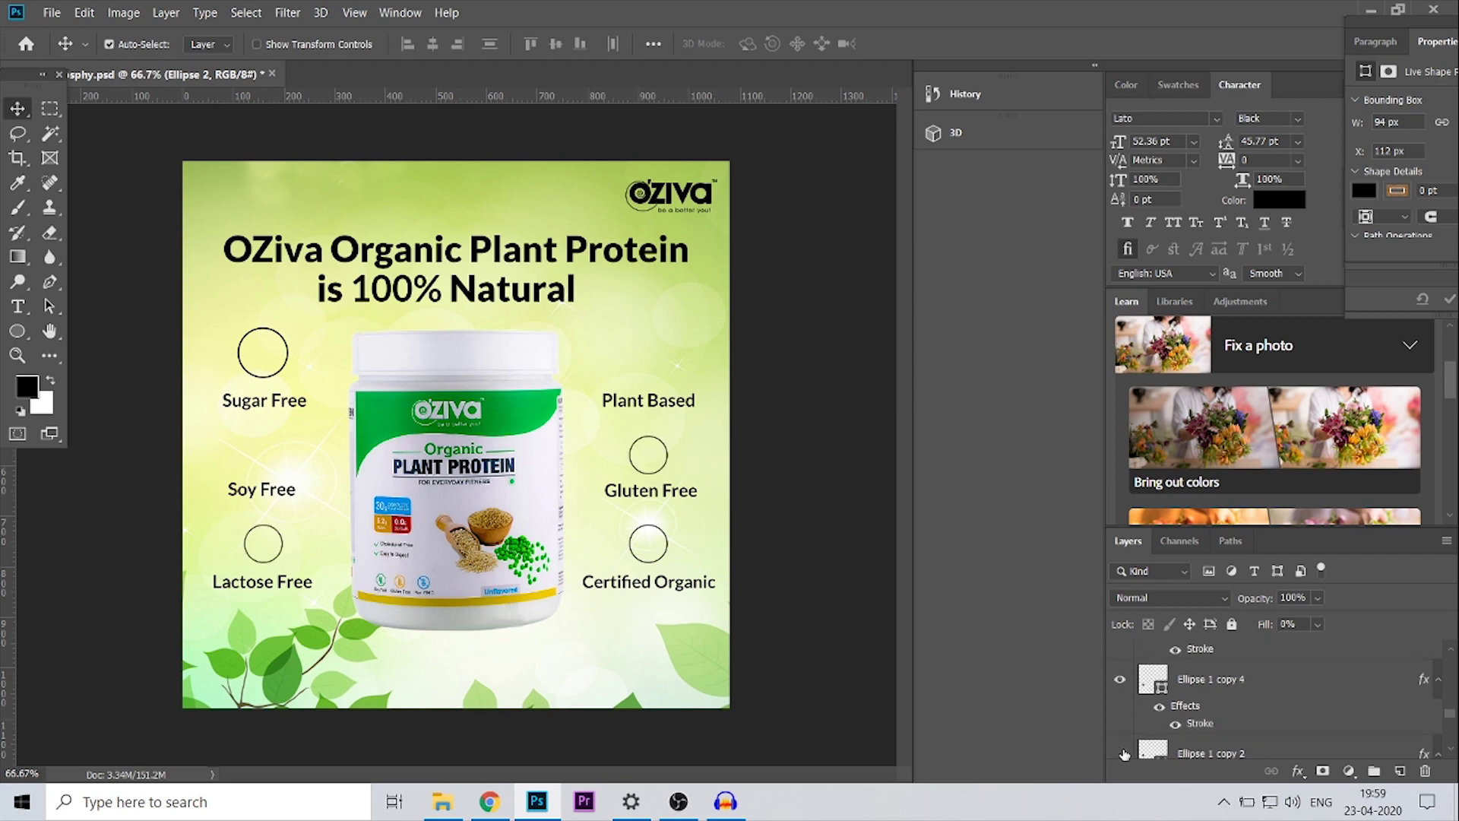
left_click(1120, 753)
scroll(1132, 753, "down", 1)
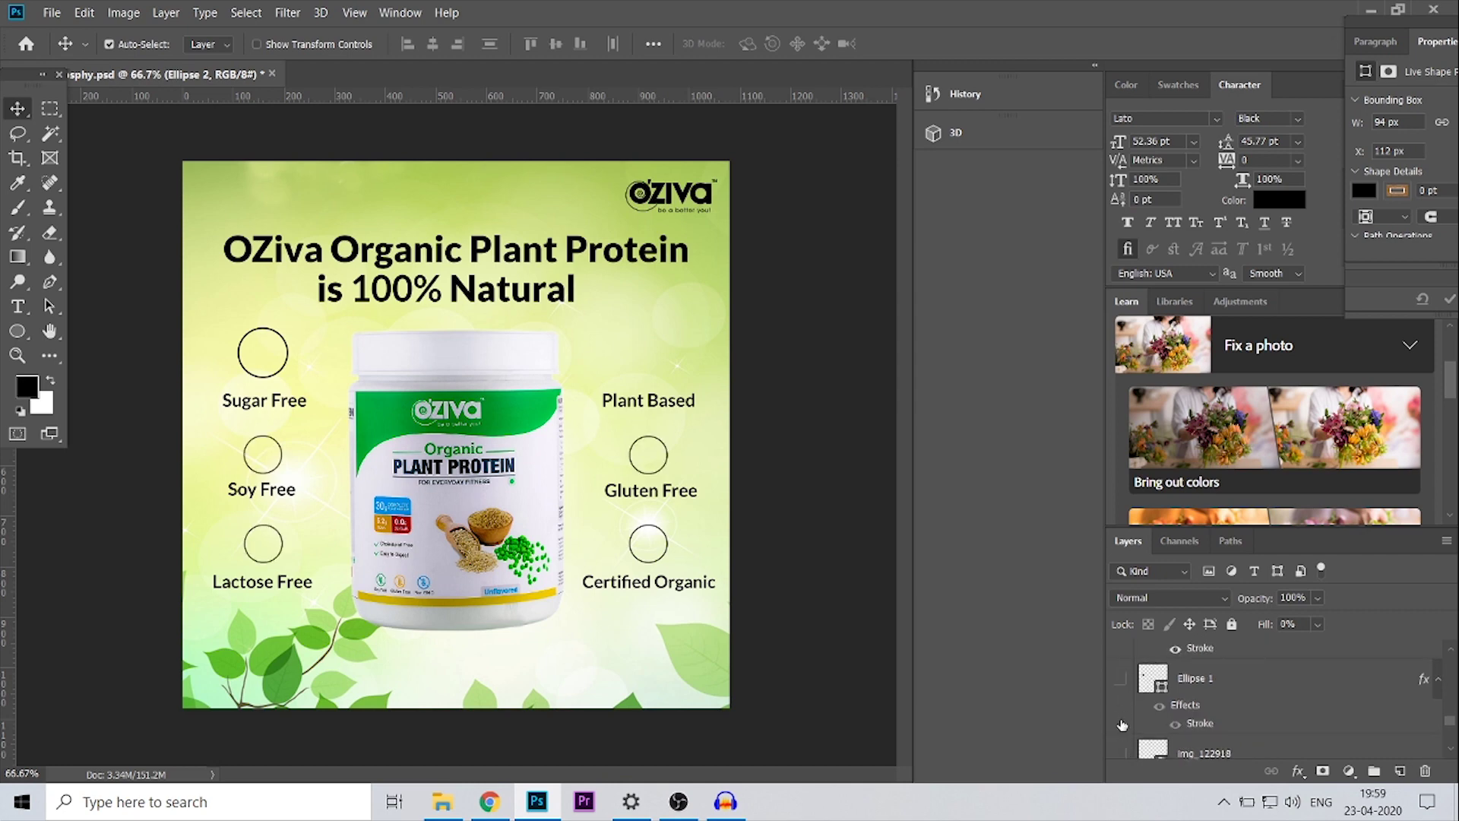
left_click(1119, 678)
Step: Hide the larger Ellipse 2 circle that overlaps the outline above the Sugar Free text
right_click(276, 332)
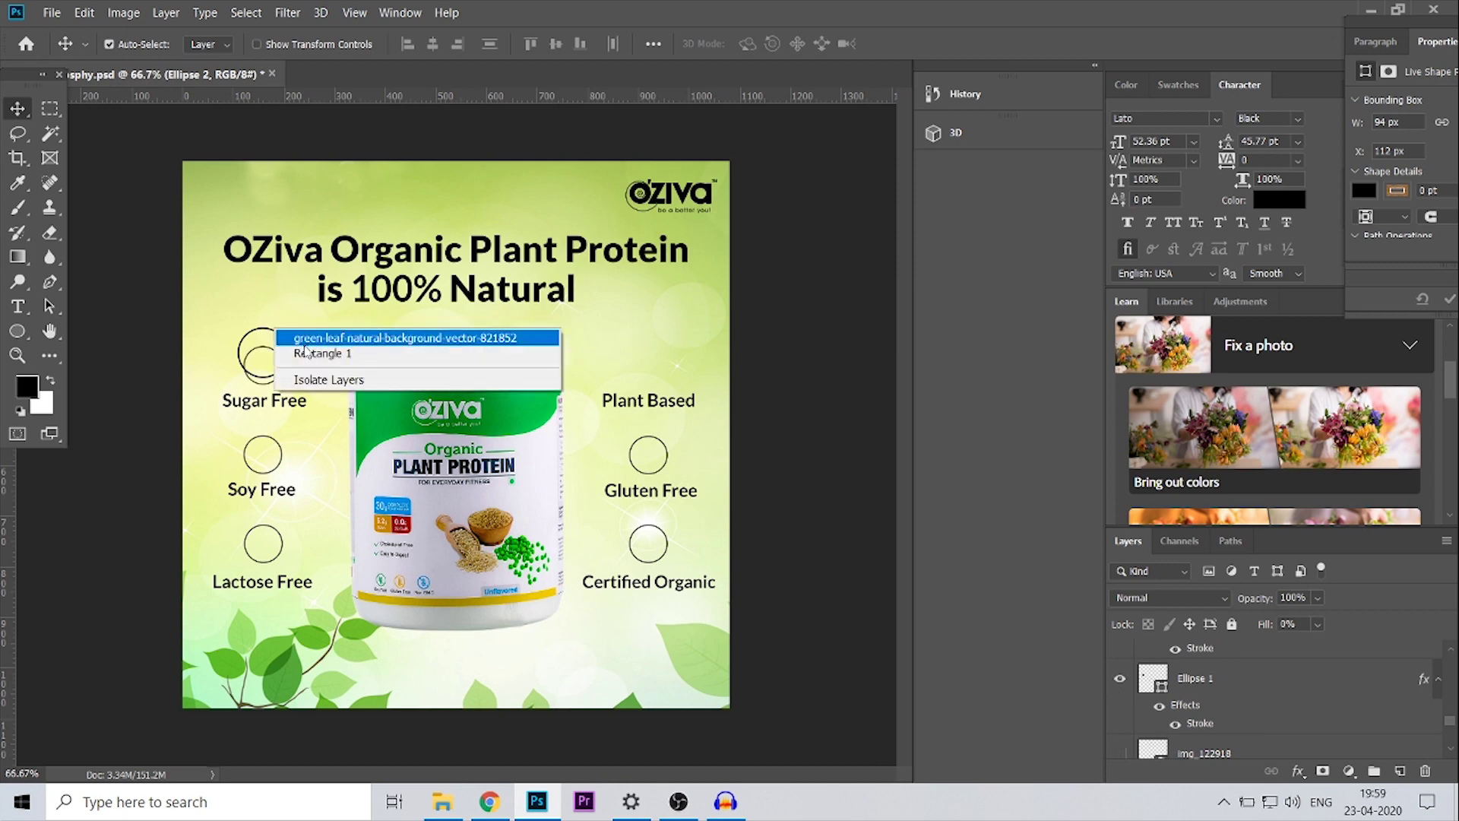
key("Escape")
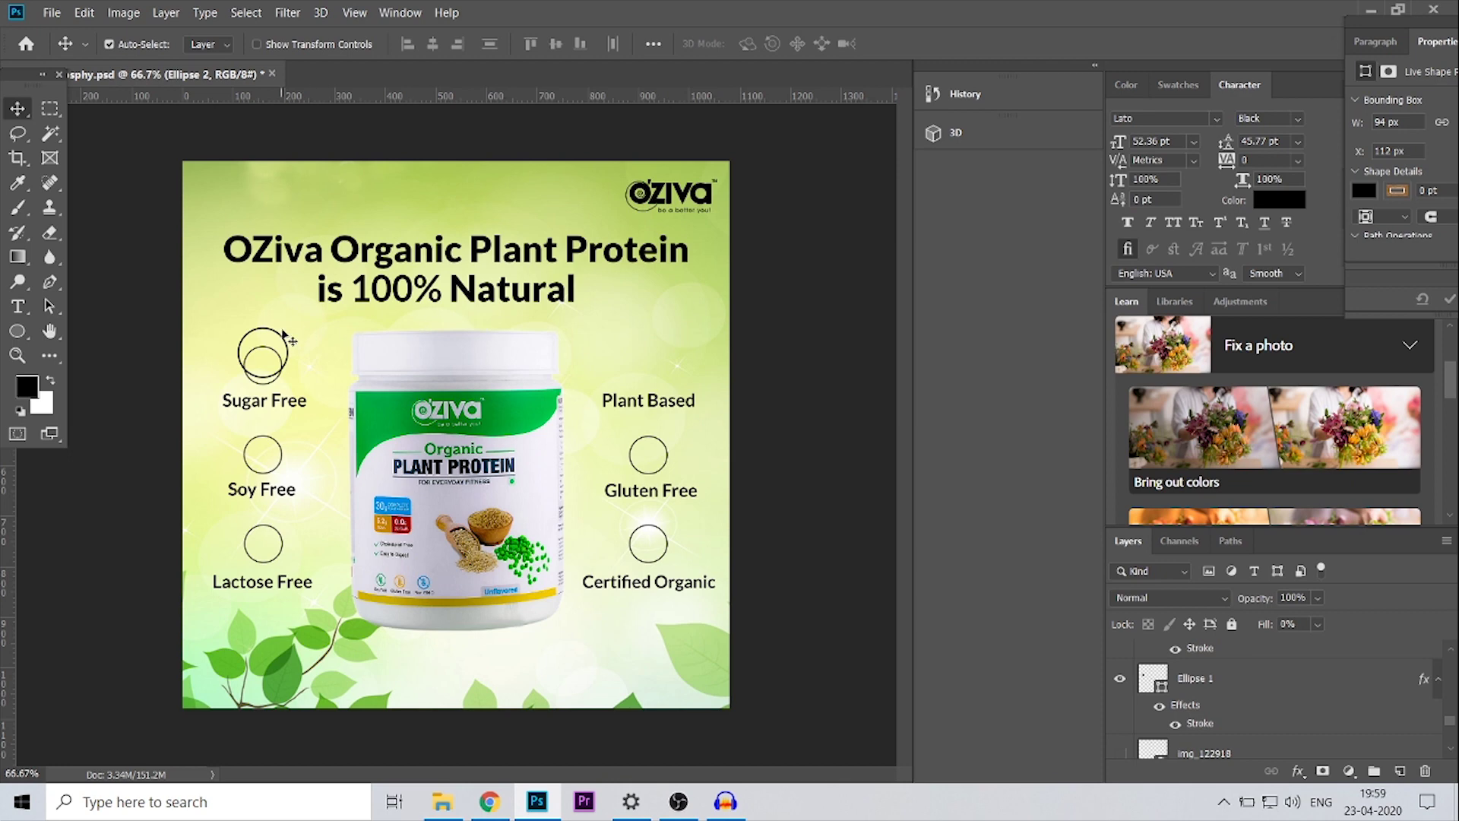
right_click(297, 357)
left_click(234, 304)
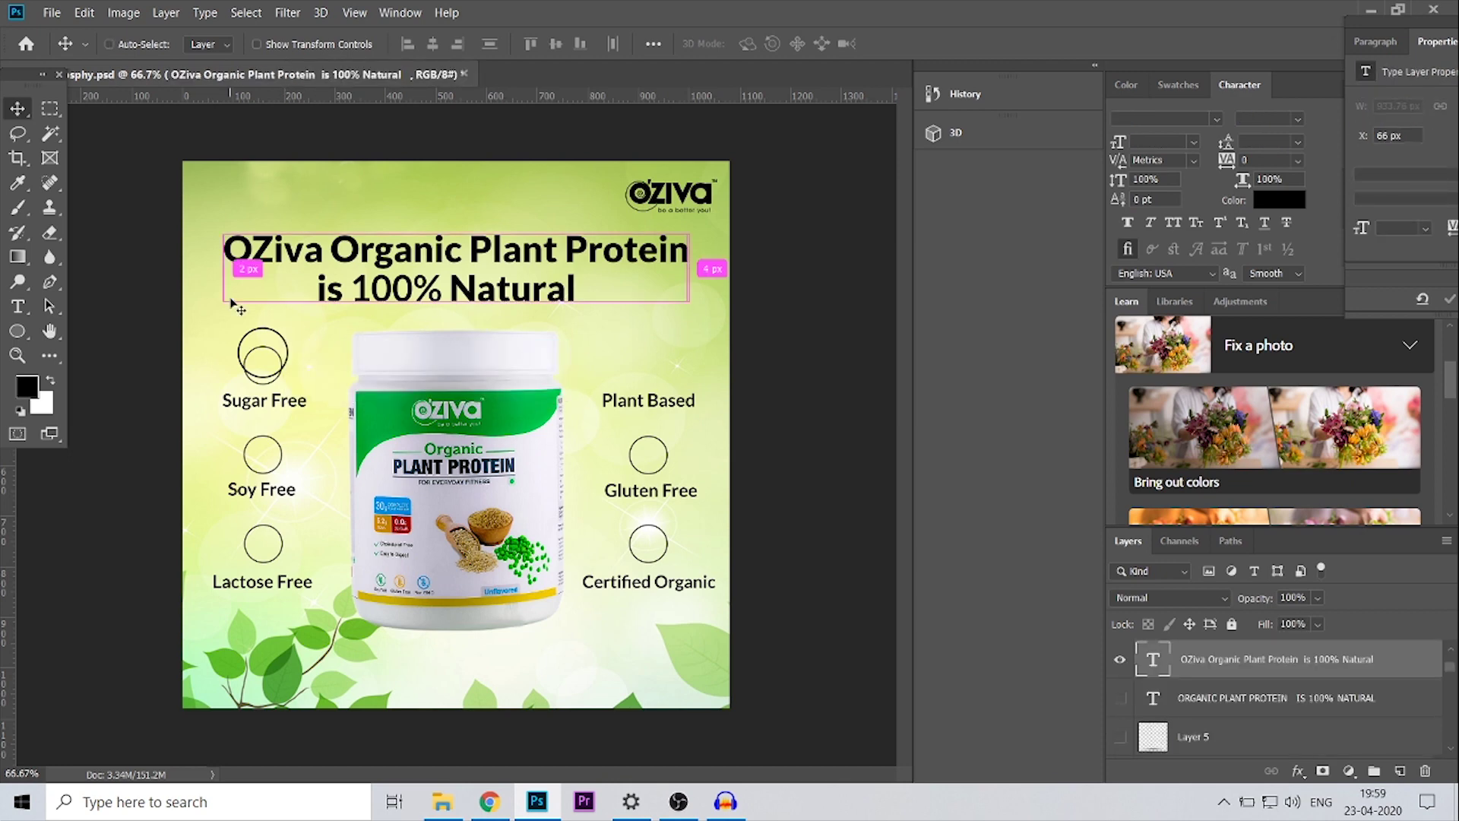
left_click(233, 304)
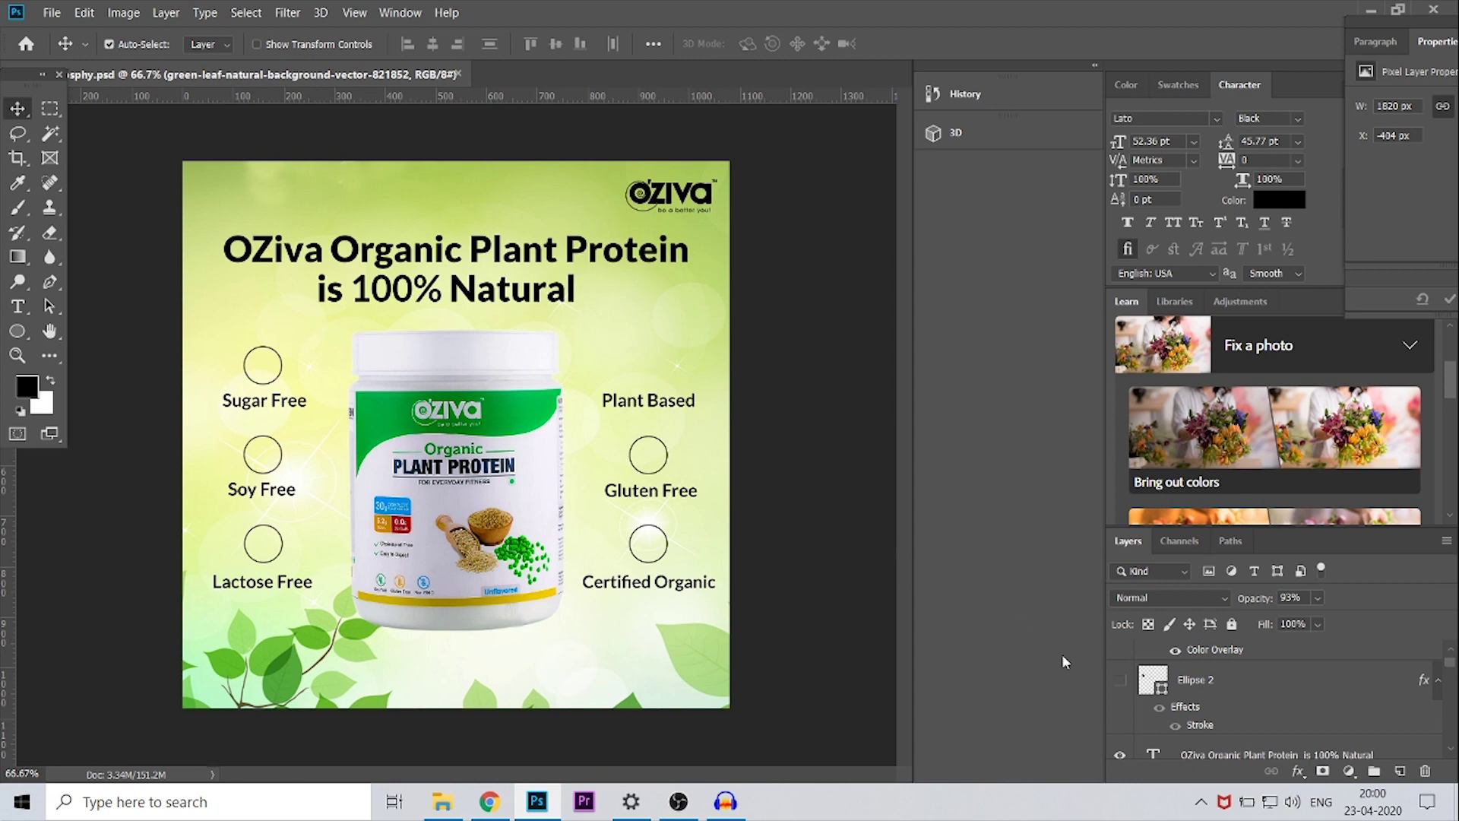
left_click(1120, 680)
left_click(1122, 681)
scroll(1180, 722, "down", 2)
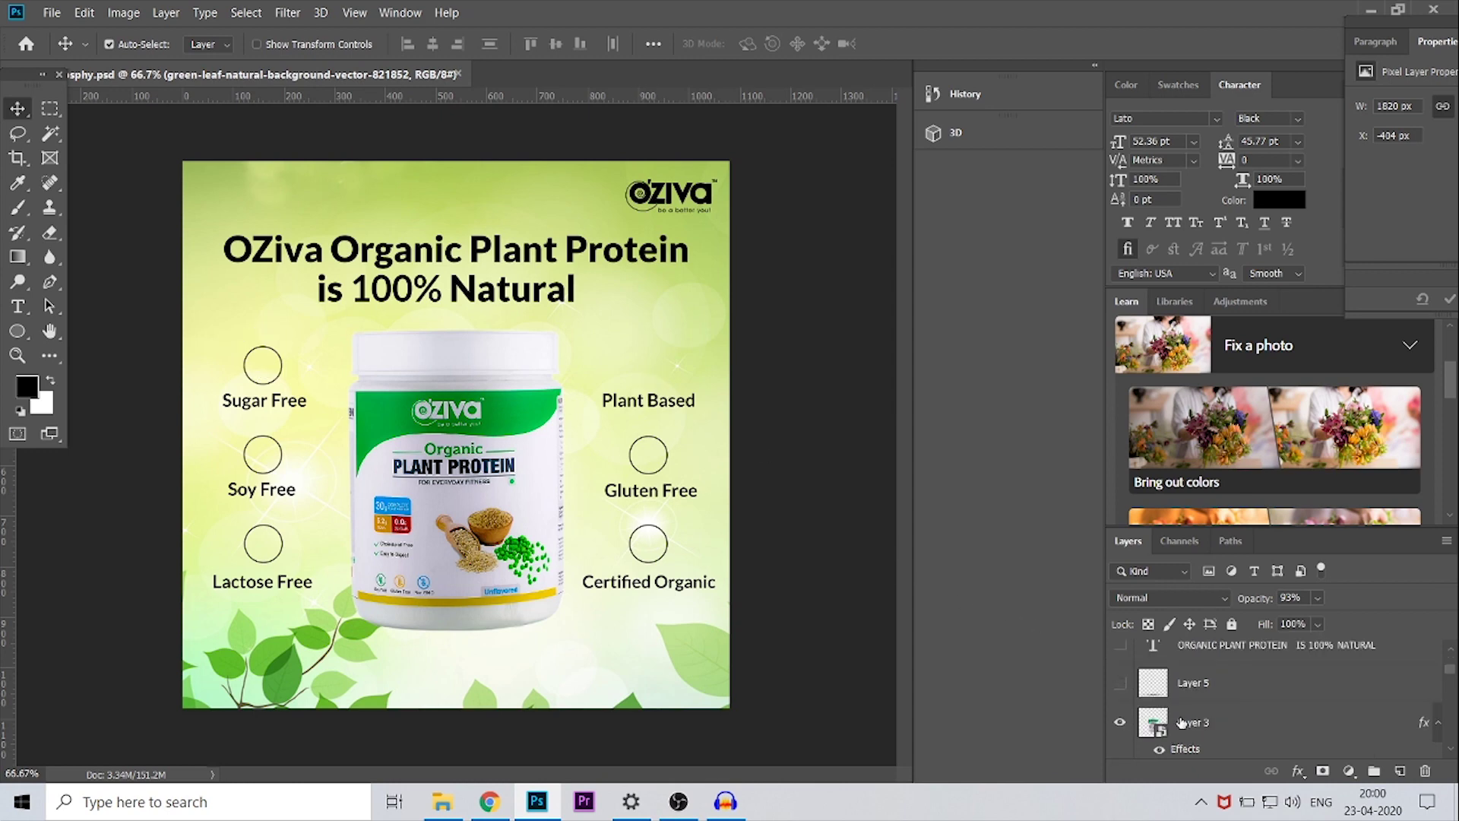
Step: Make the Ellipse 1 copy layer visible so its circle outline shows above the Plant Based text
scroll(1185, 716, "down", 3)
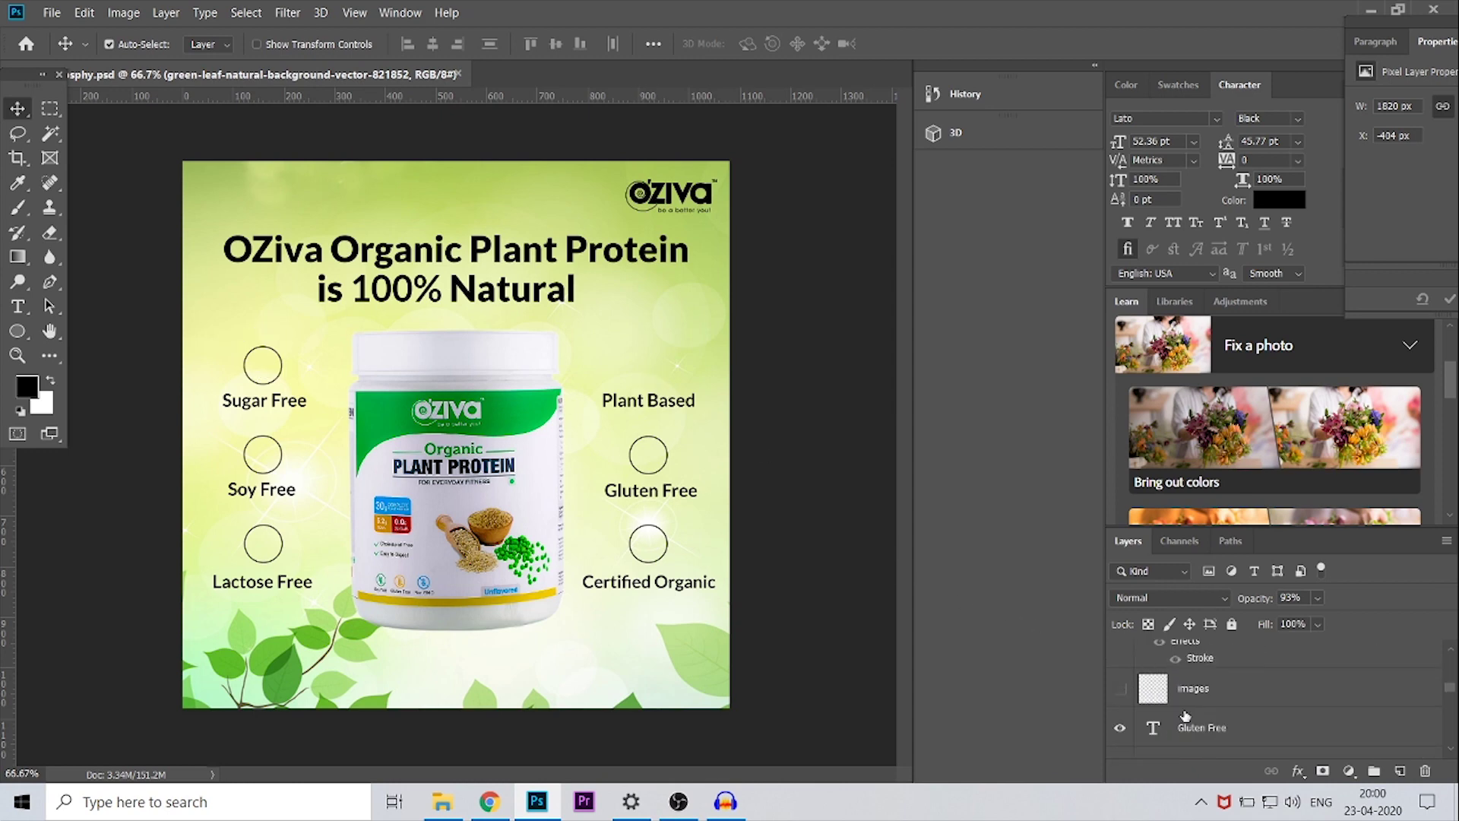
left_click(1119, 688)
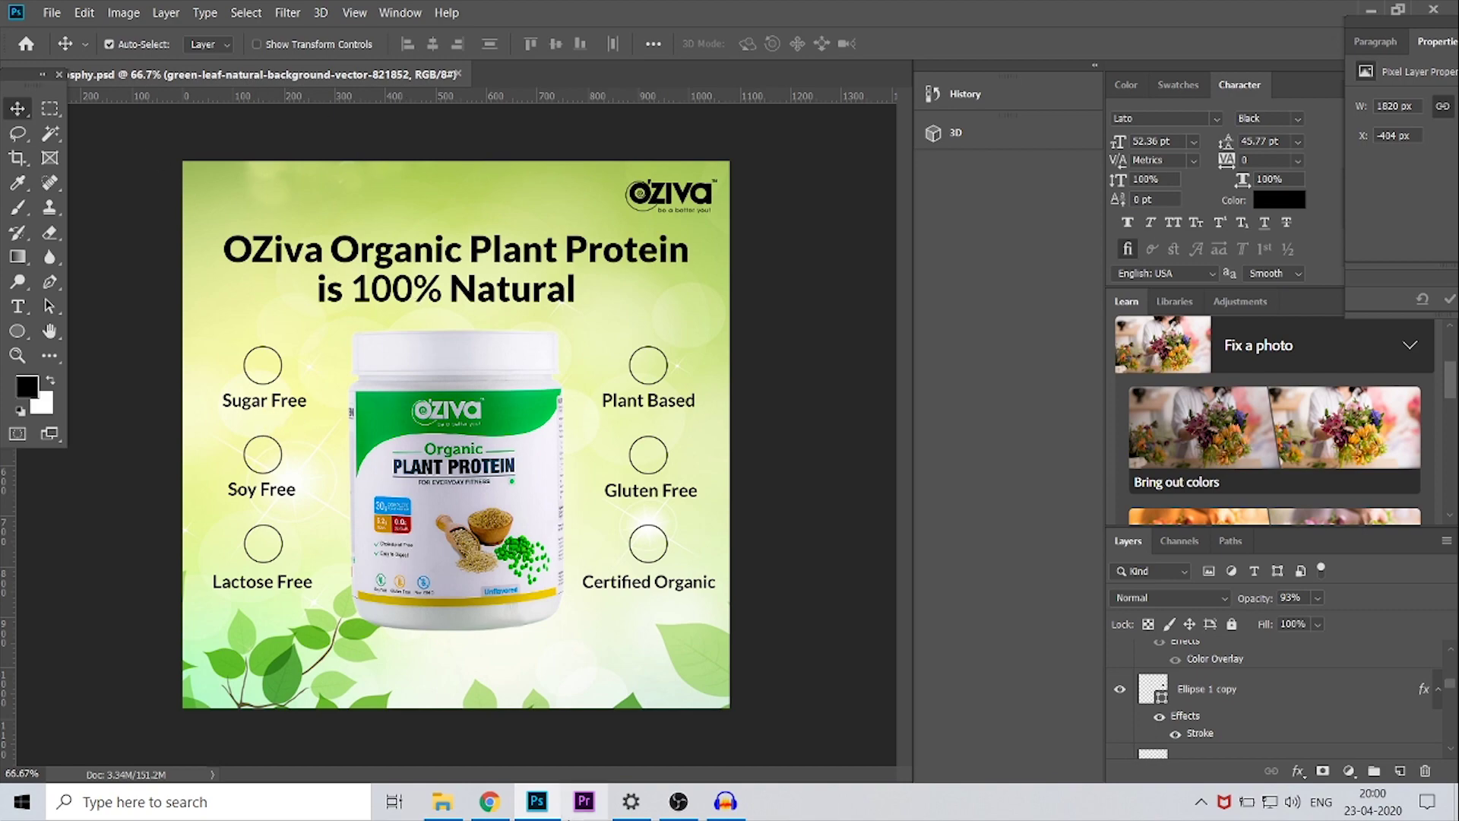
Step: Switch to Chrome and look over the image results for "sugar free icon png"
left_click(489, 801)
left_click(1130, 11)
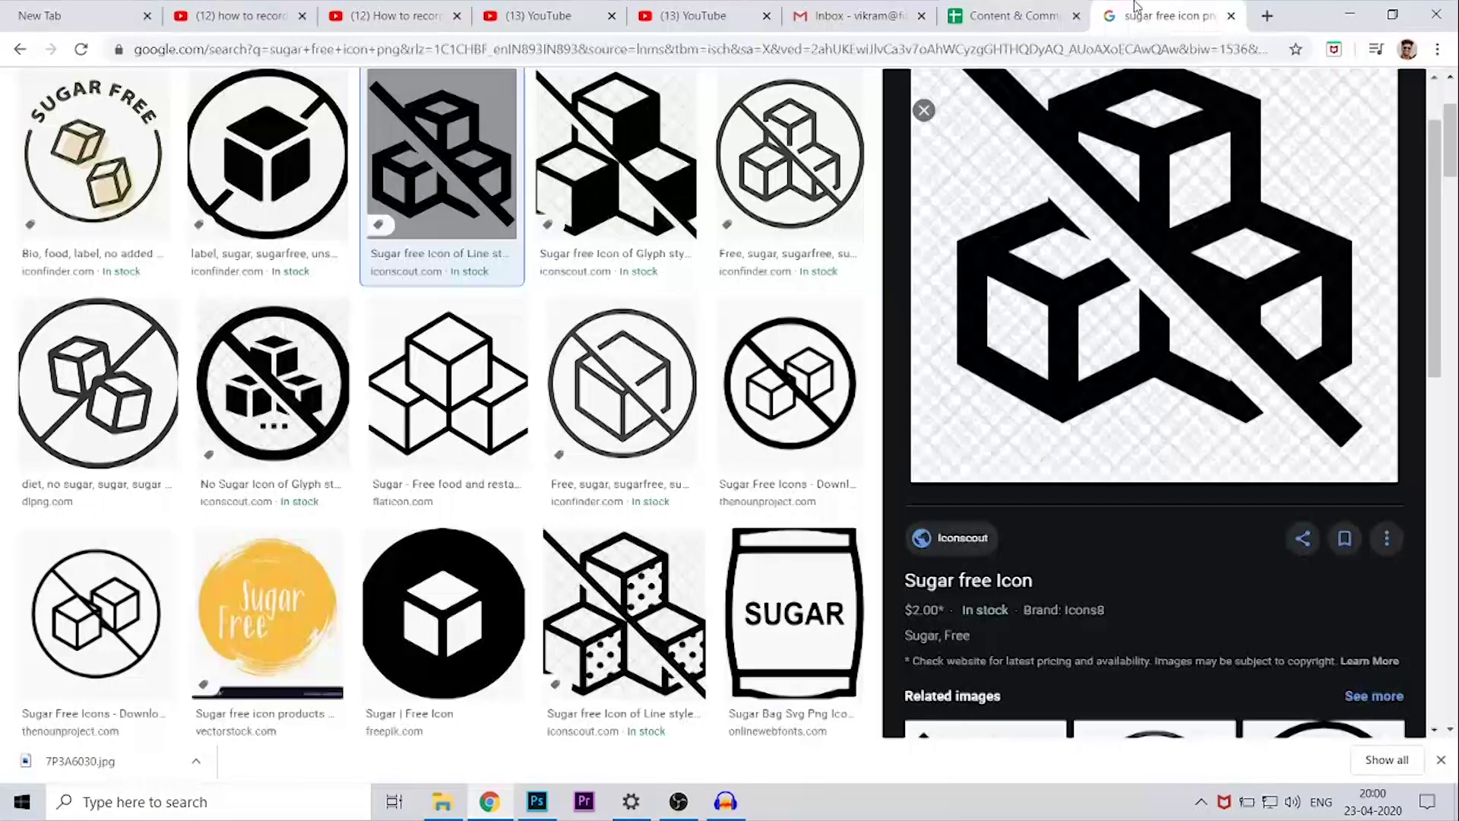
scroll(294, 157, "up", 3)
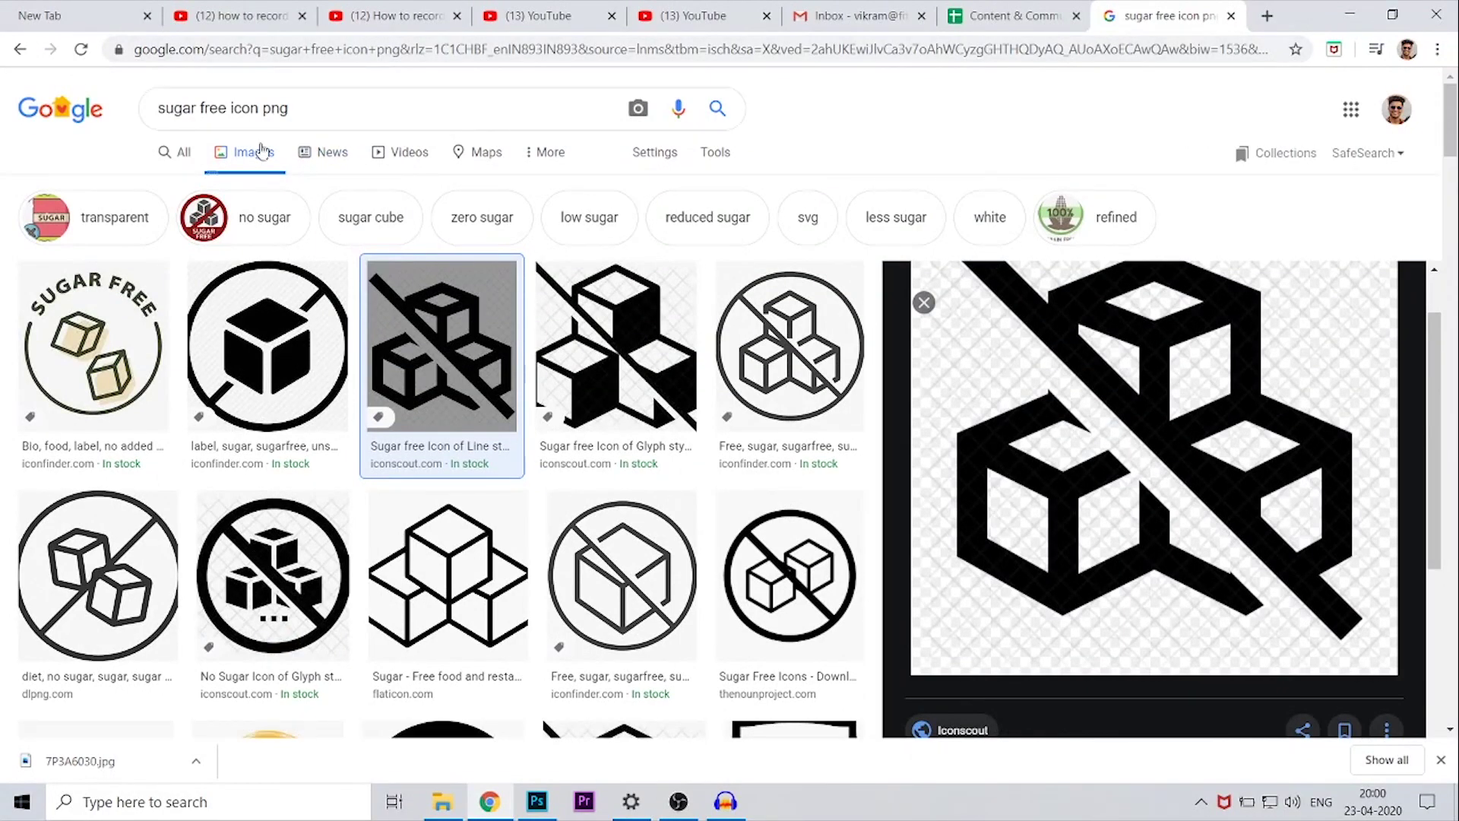
scroll(1054, 422, "down", 1)
scroll(1054, 423, "up", 1)
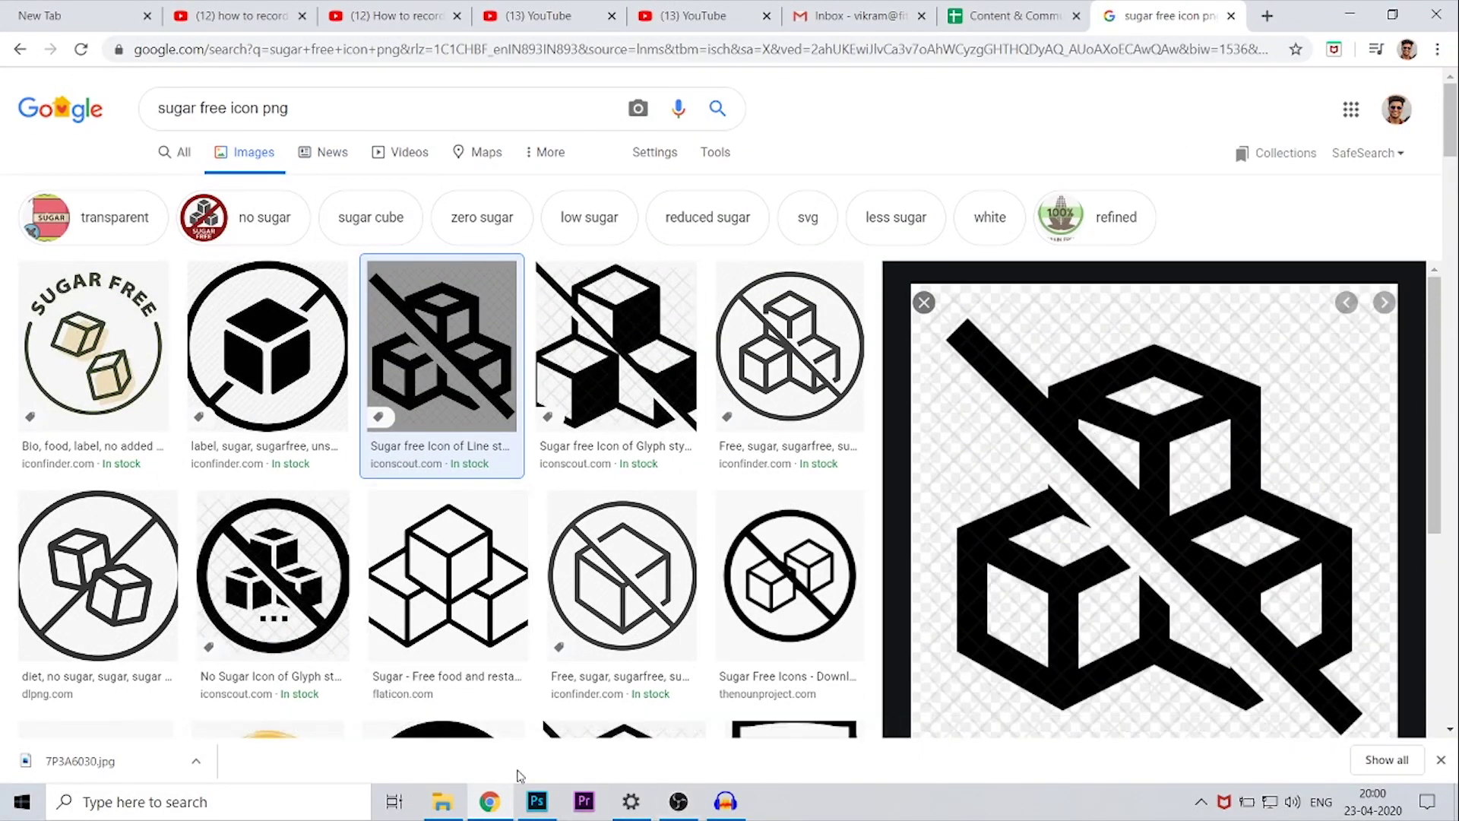
Step: Open the sugar-free-3-582177 icon from the Stock folder and examine it alongside the web image results
left_click(443, 801)
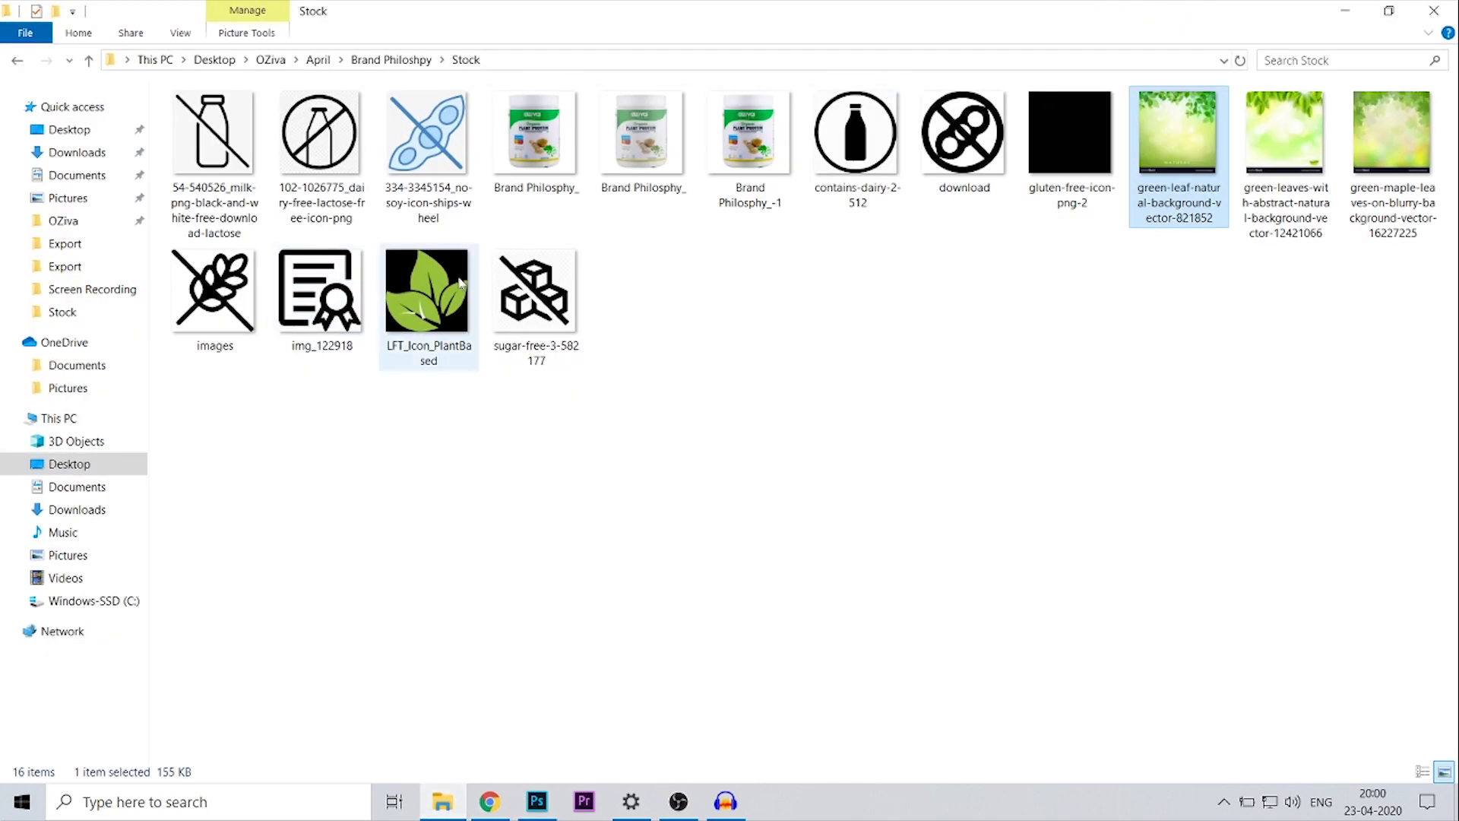
double_click(511, 291)
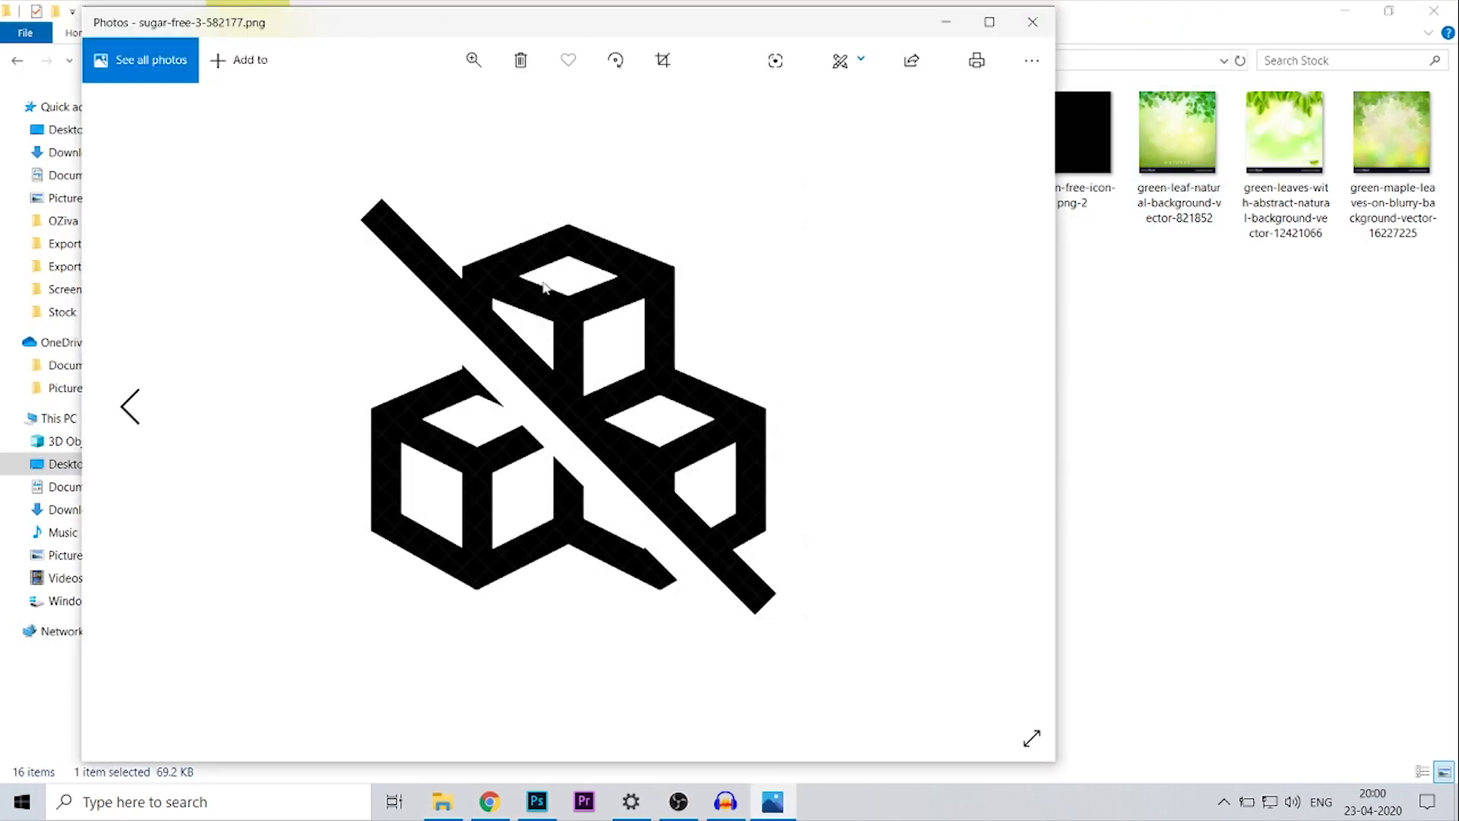
left_click(489, 802)
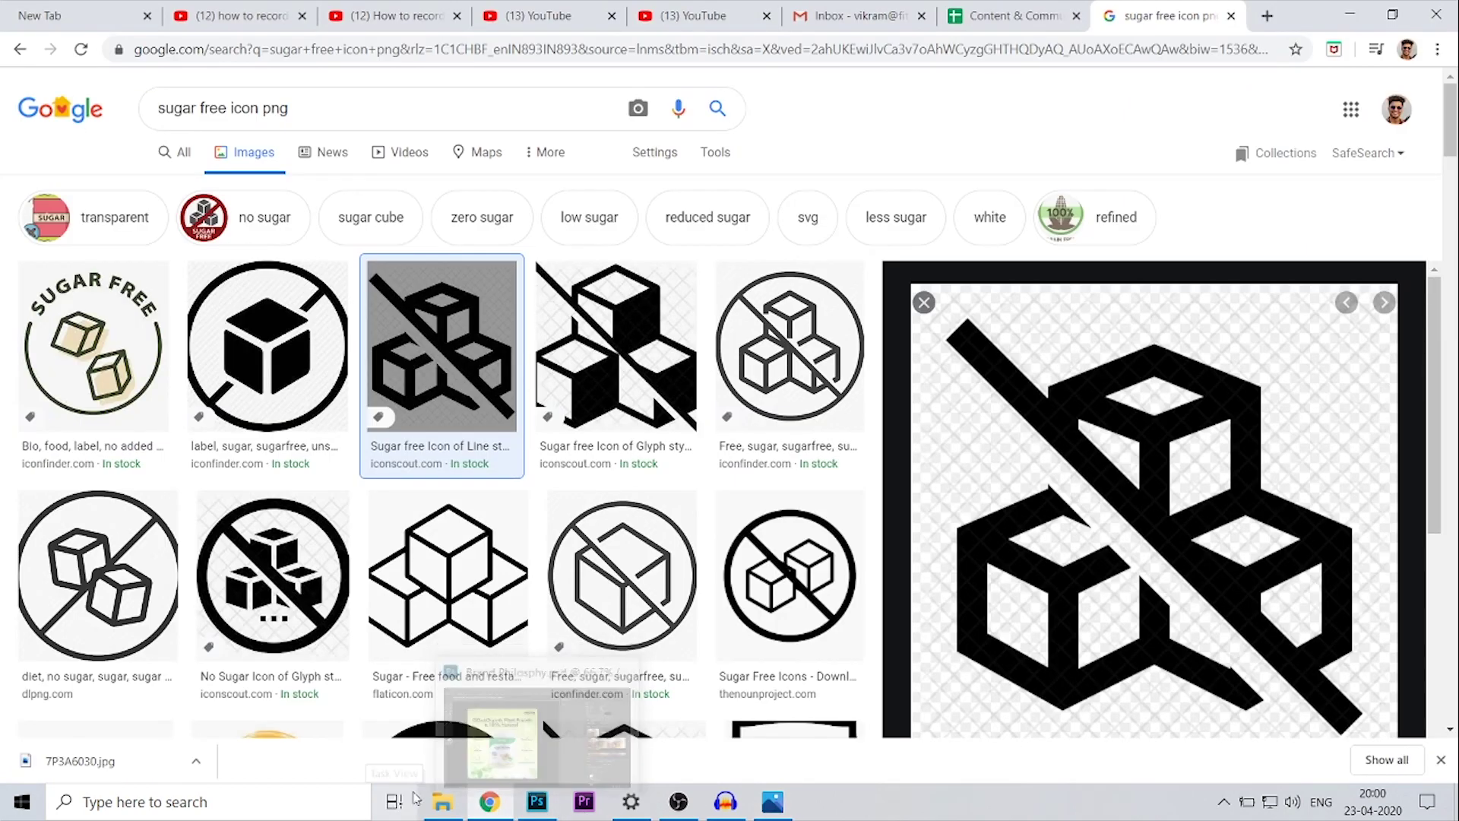
left_click(442, 797)
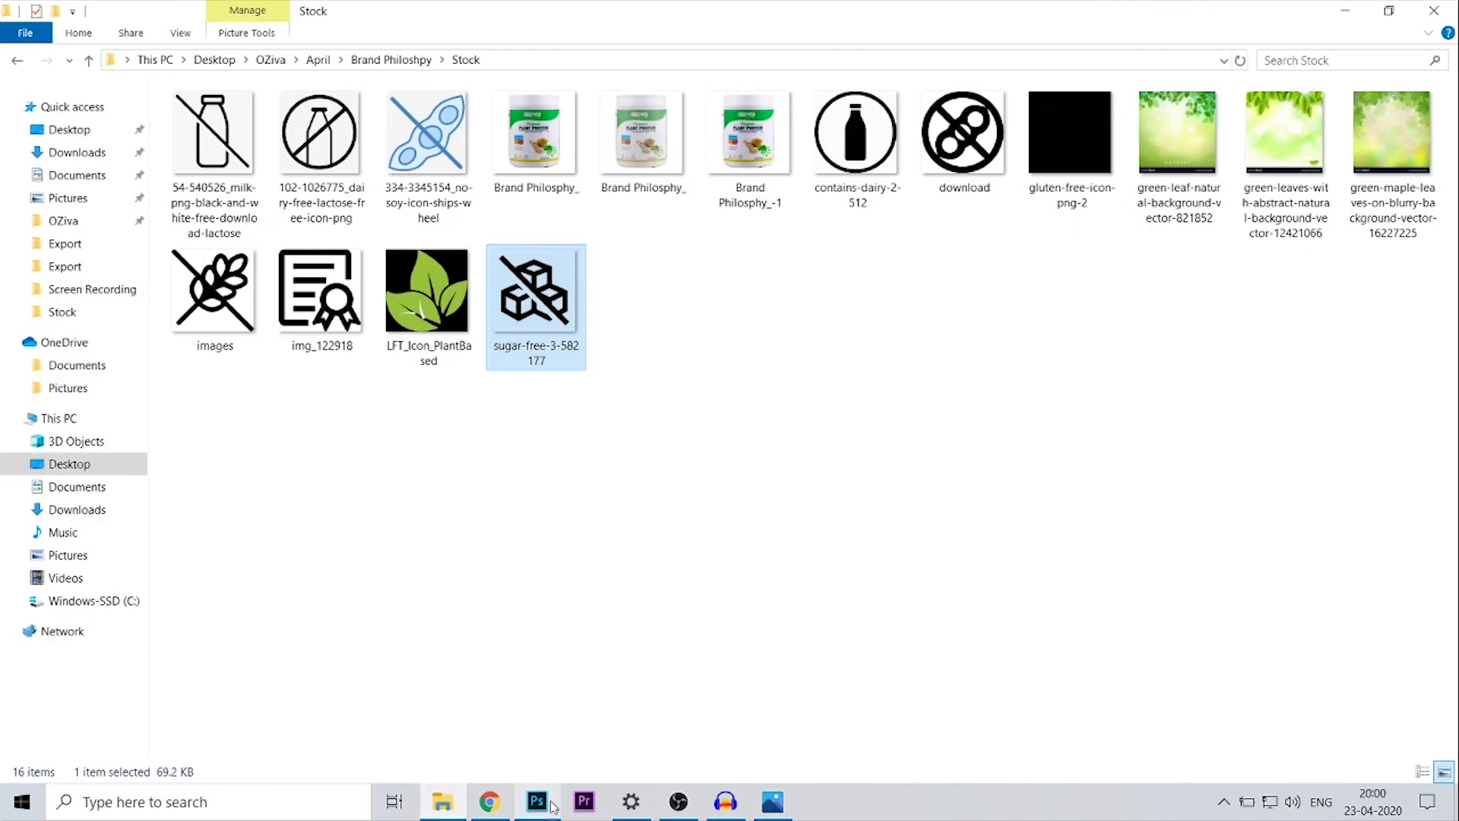
left_click(489, 801)
Step: Return to Photoshop and make the icon layers sugar-free-3-582177, LFT_Icon_PlantBased and images visible
left_click(537, 802)
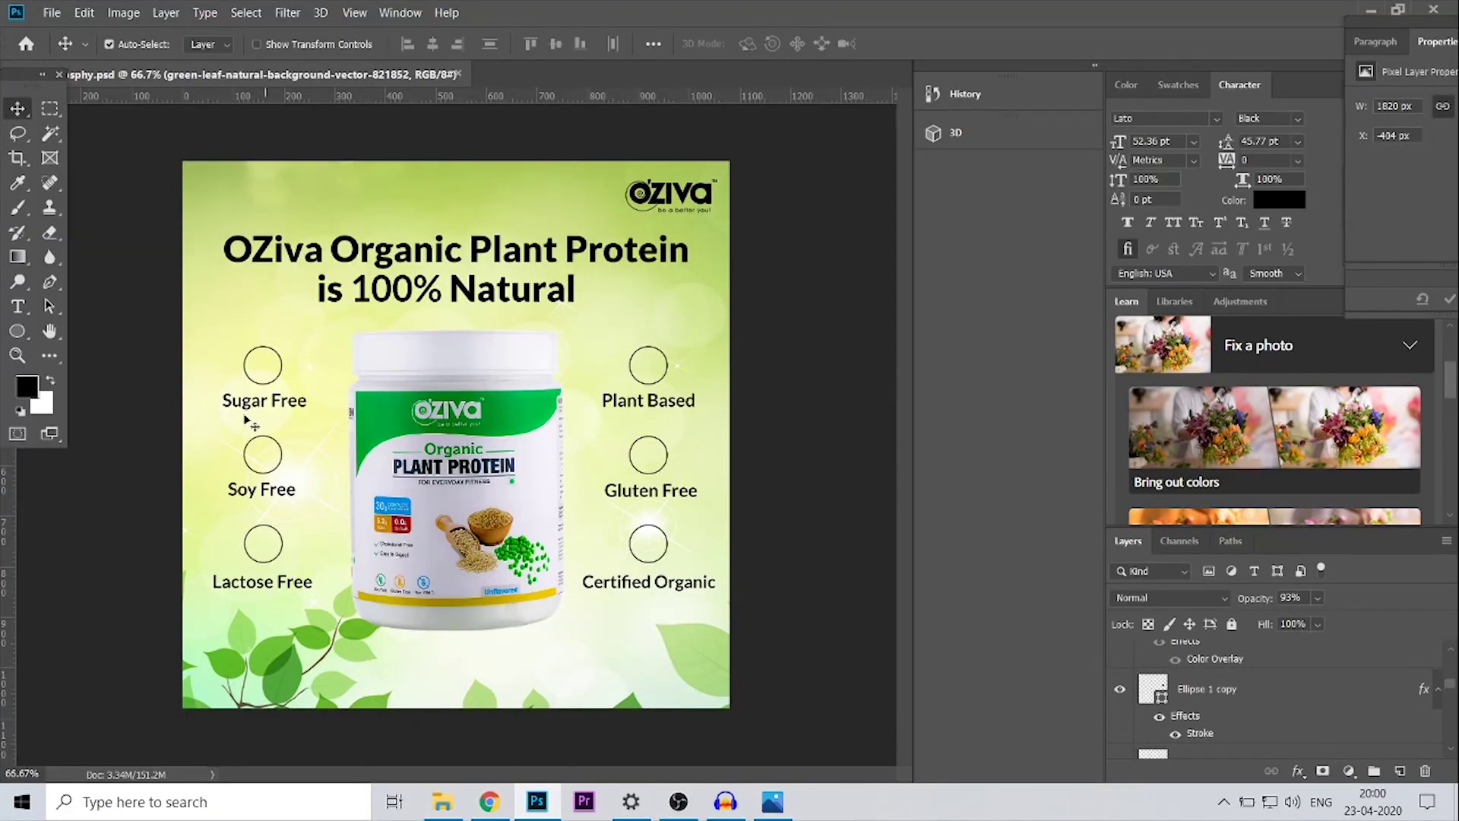
scroll(1164, 694, "down", 3)
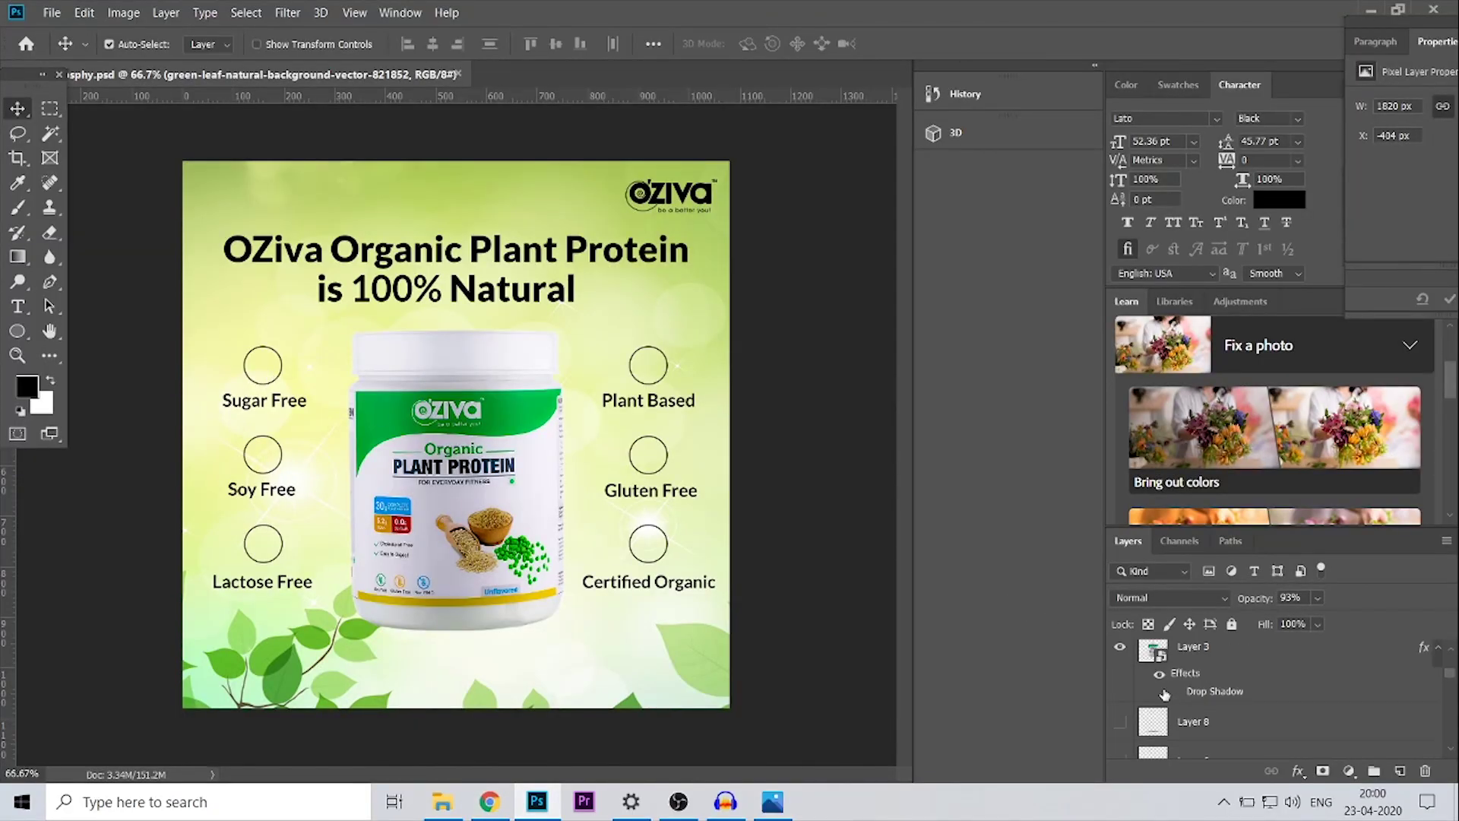
scroll(1164, 694, "down", 3)
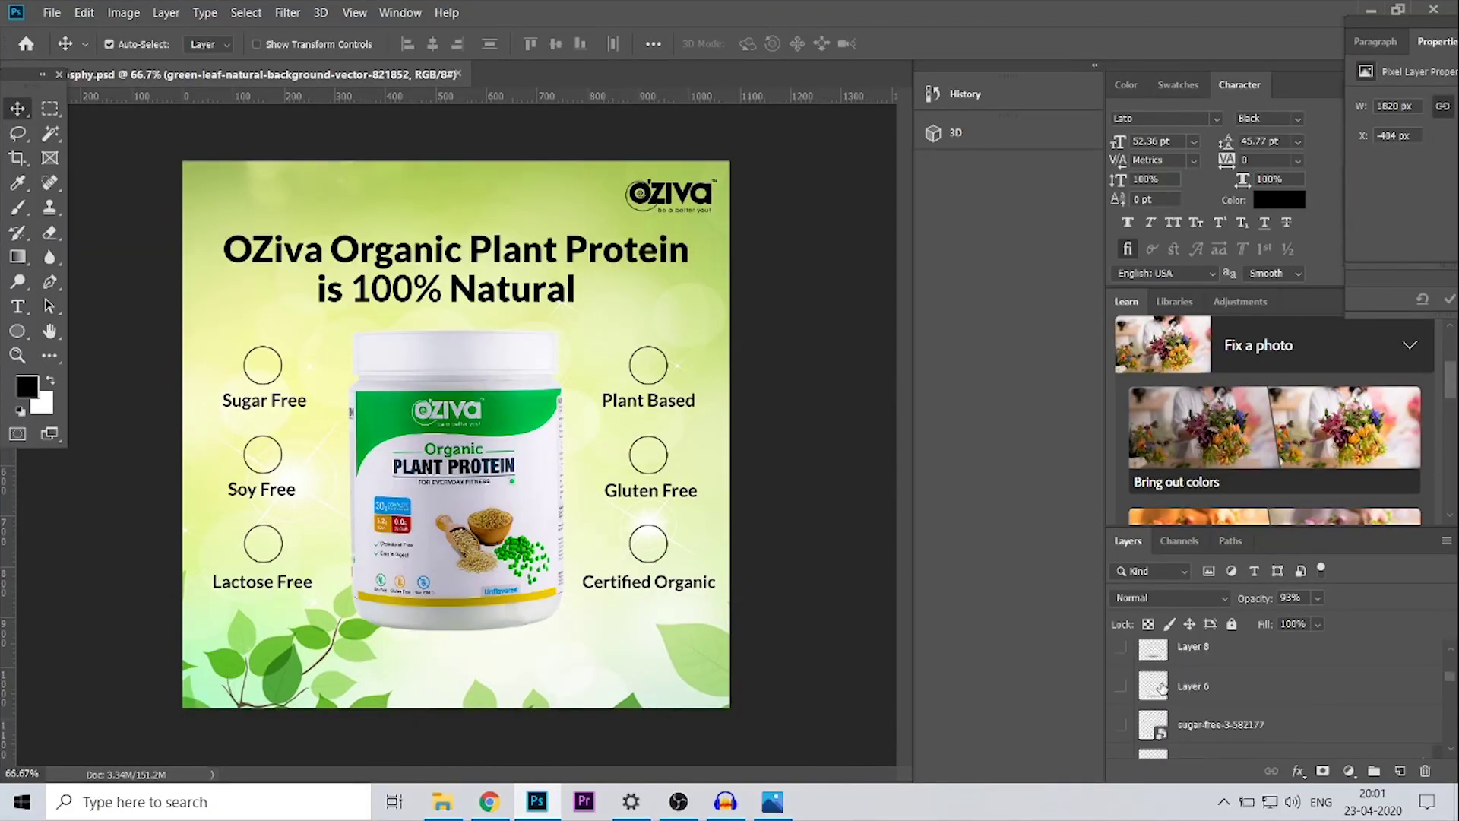
scroll(1162, 687, "down", 2)
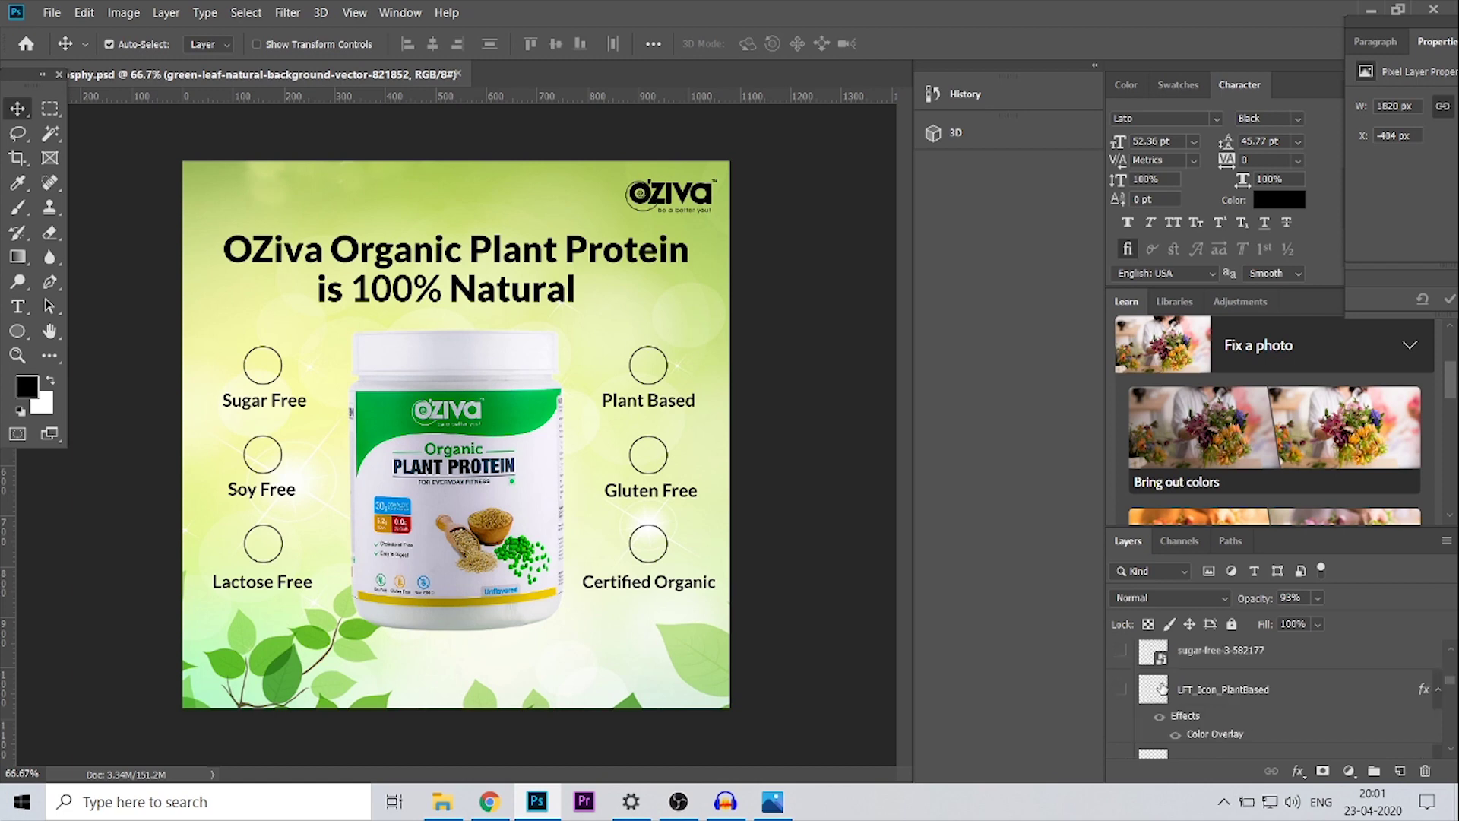
left_click(1118, 652)
left_click(1120, 693)
scroll(1108, 750, "down", 5)
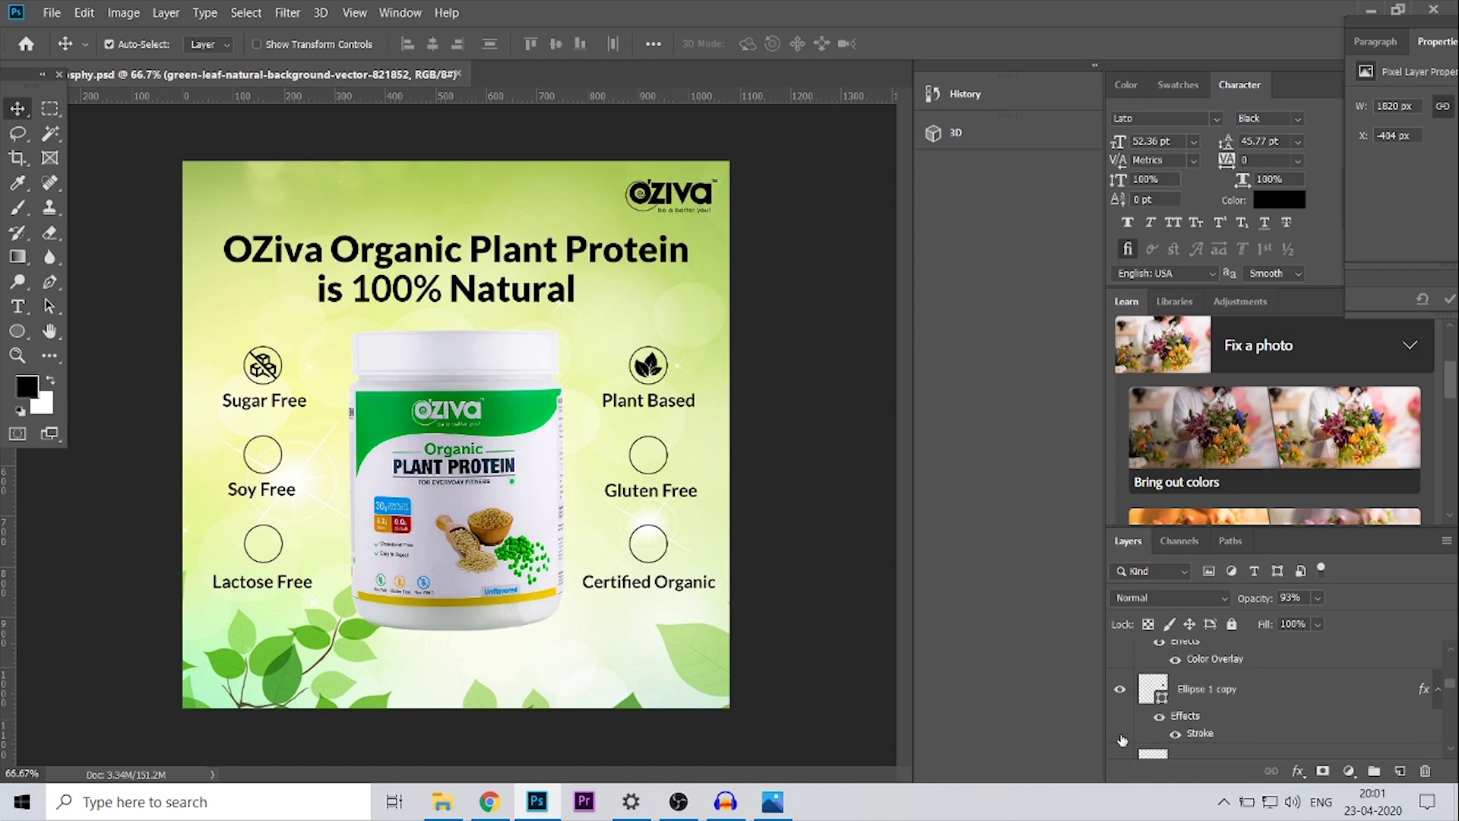
left_click(1120, 688)
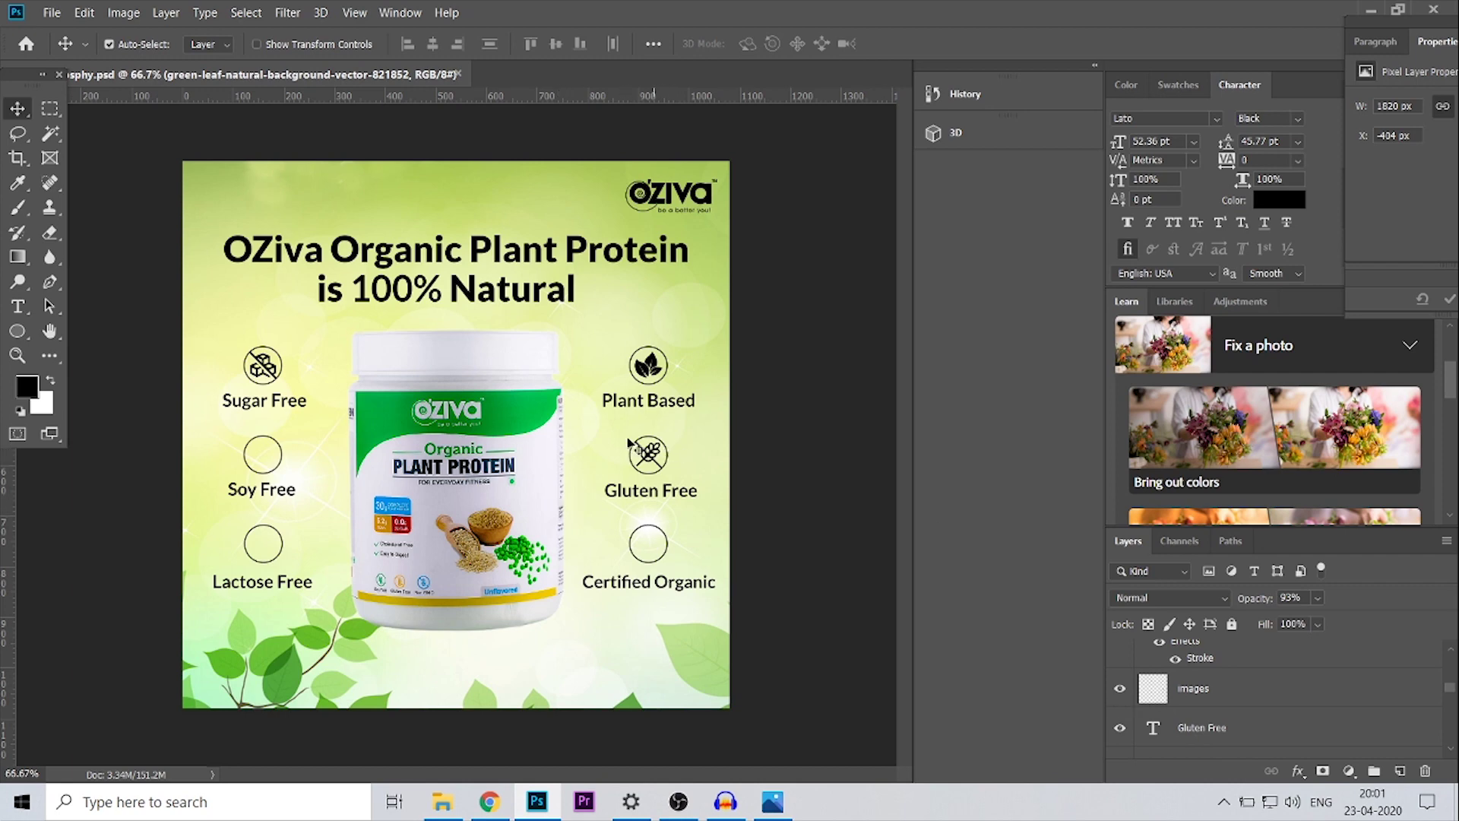
Step: Make the icon layers for Soy Free, Lactose Free and Certified Organic (img_122918) visible inside their circles
scroll(1134, 671, "up", 5)
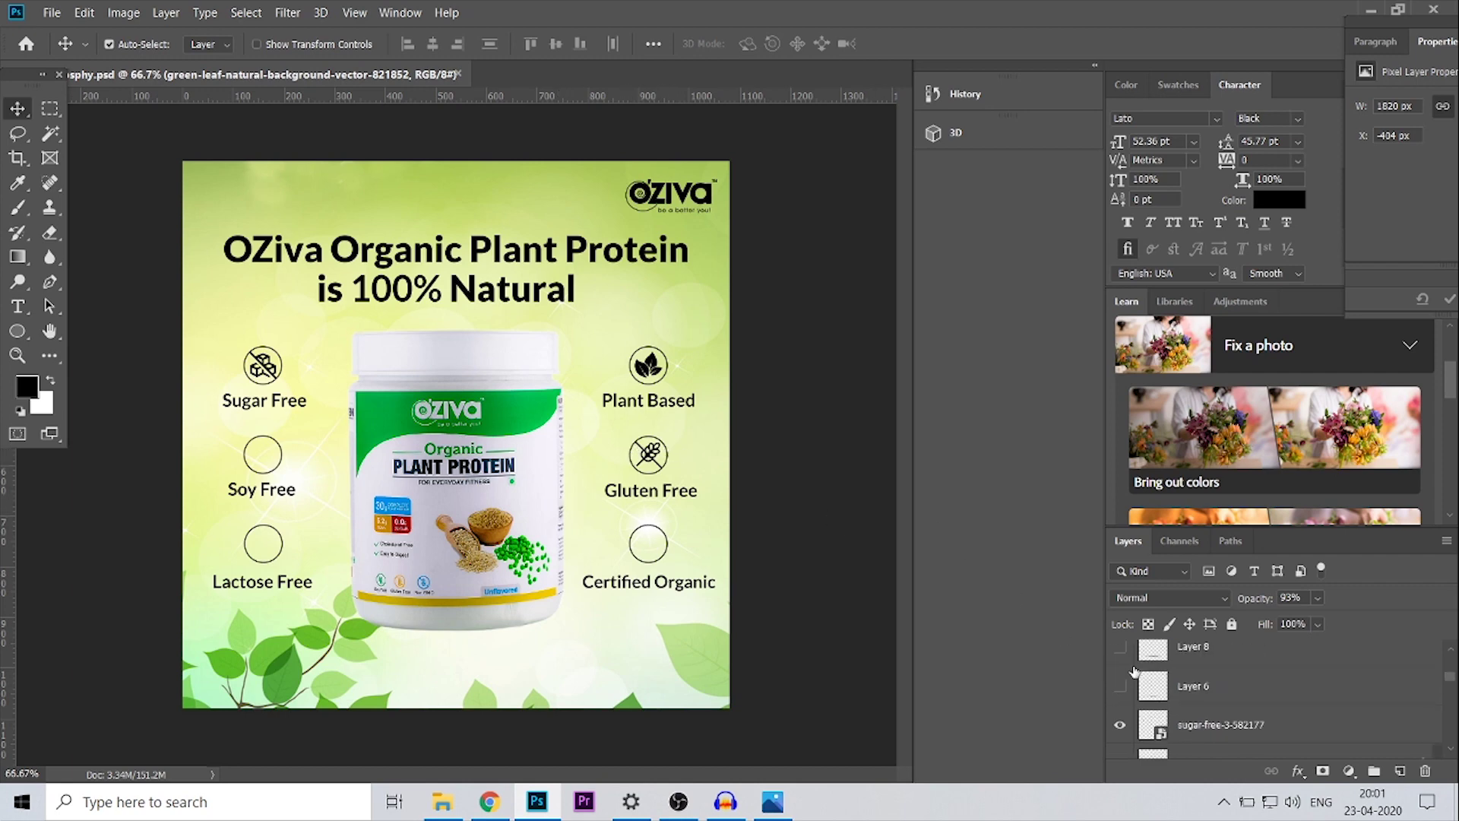
scroll(1126, 706, "down", 5)
left_click(1122, 693)
scroll(1140, 701, "down", 2)
left_click(1118, 648)
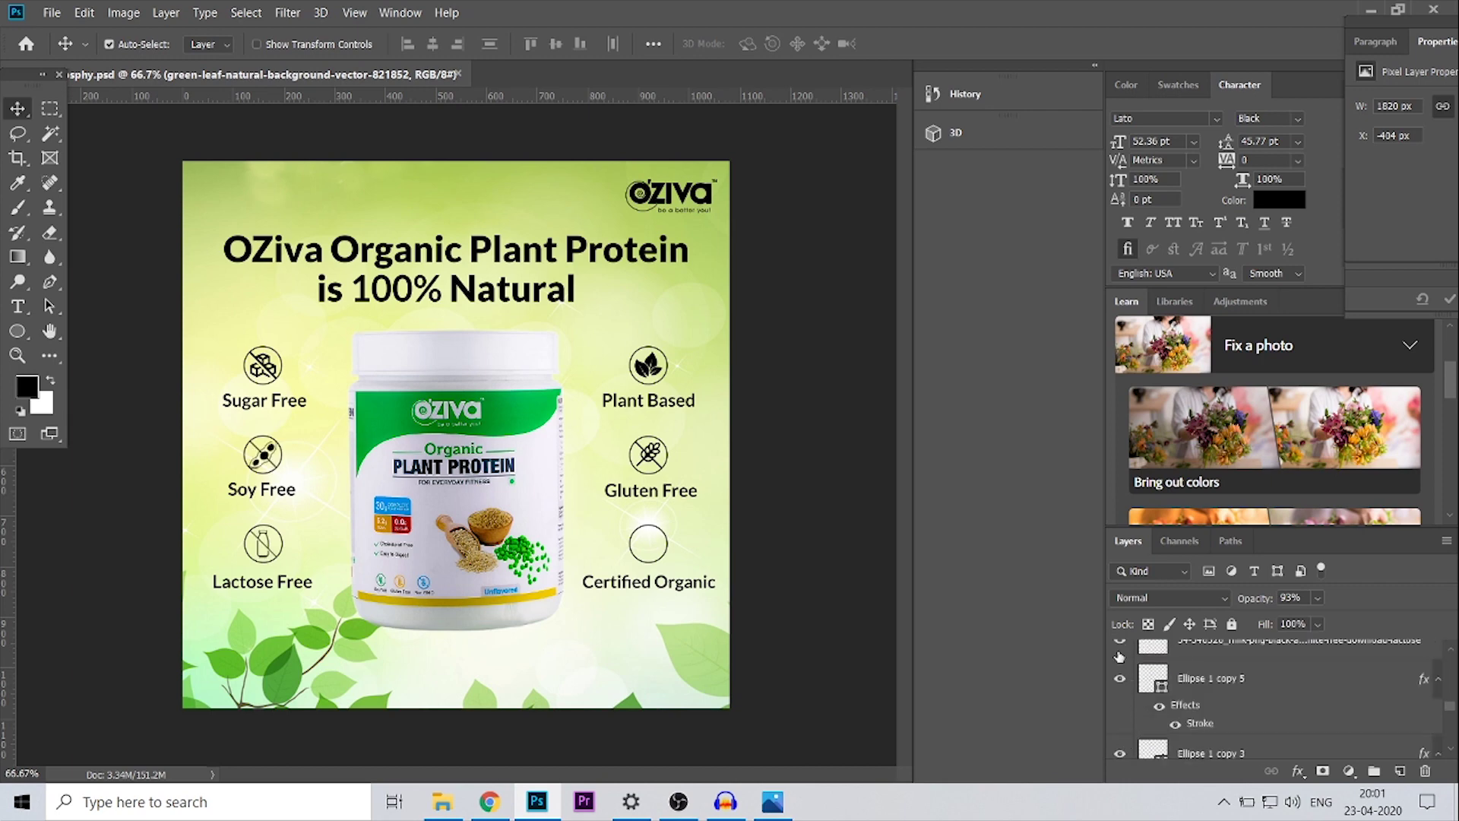
scroll(1155, 684, "down", 3)
scroll(1170, 693, "down", 3)
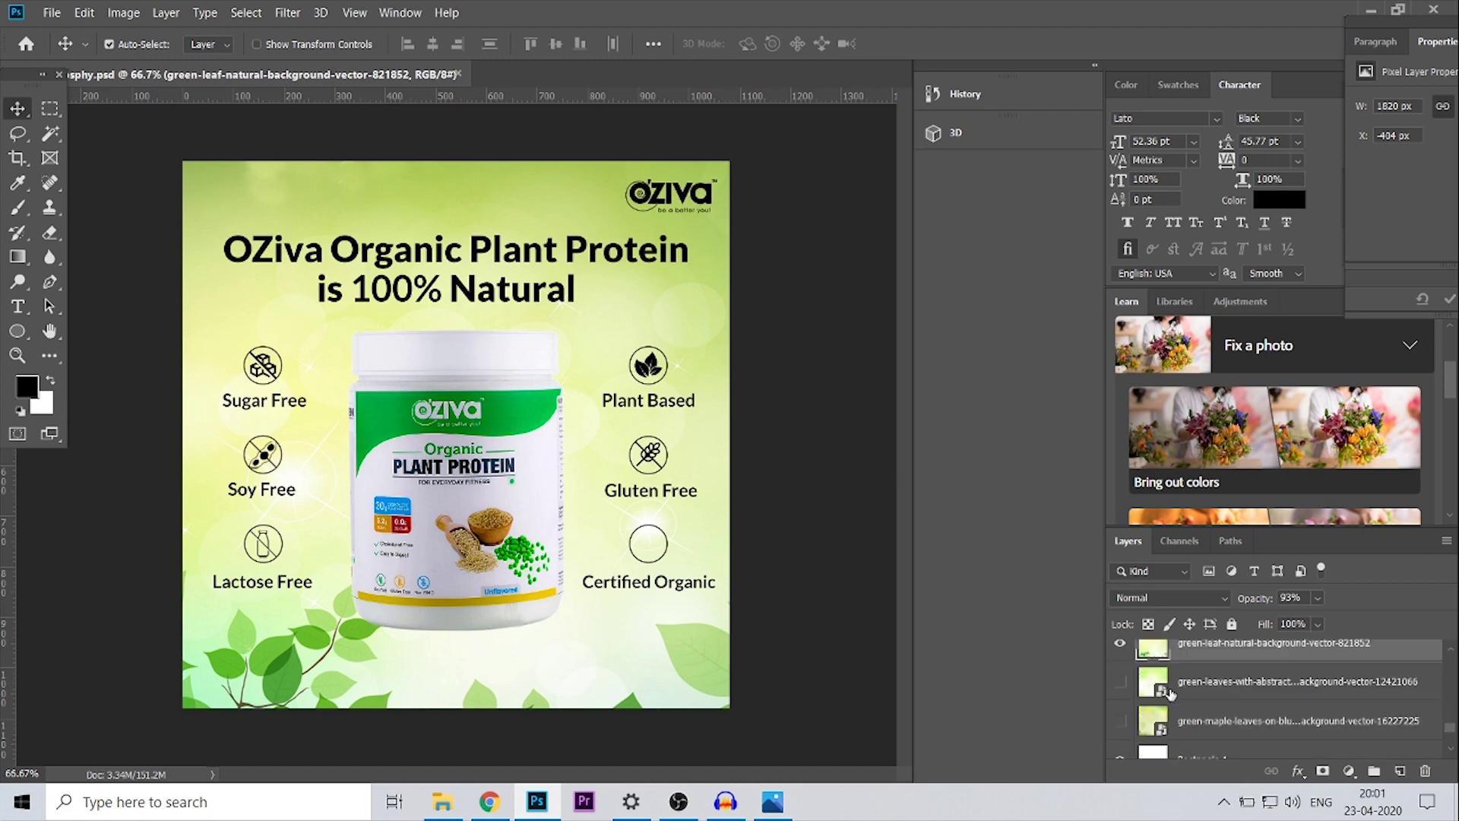
scroll(1170, 693, "up", 2)
left_click(1120, 680)
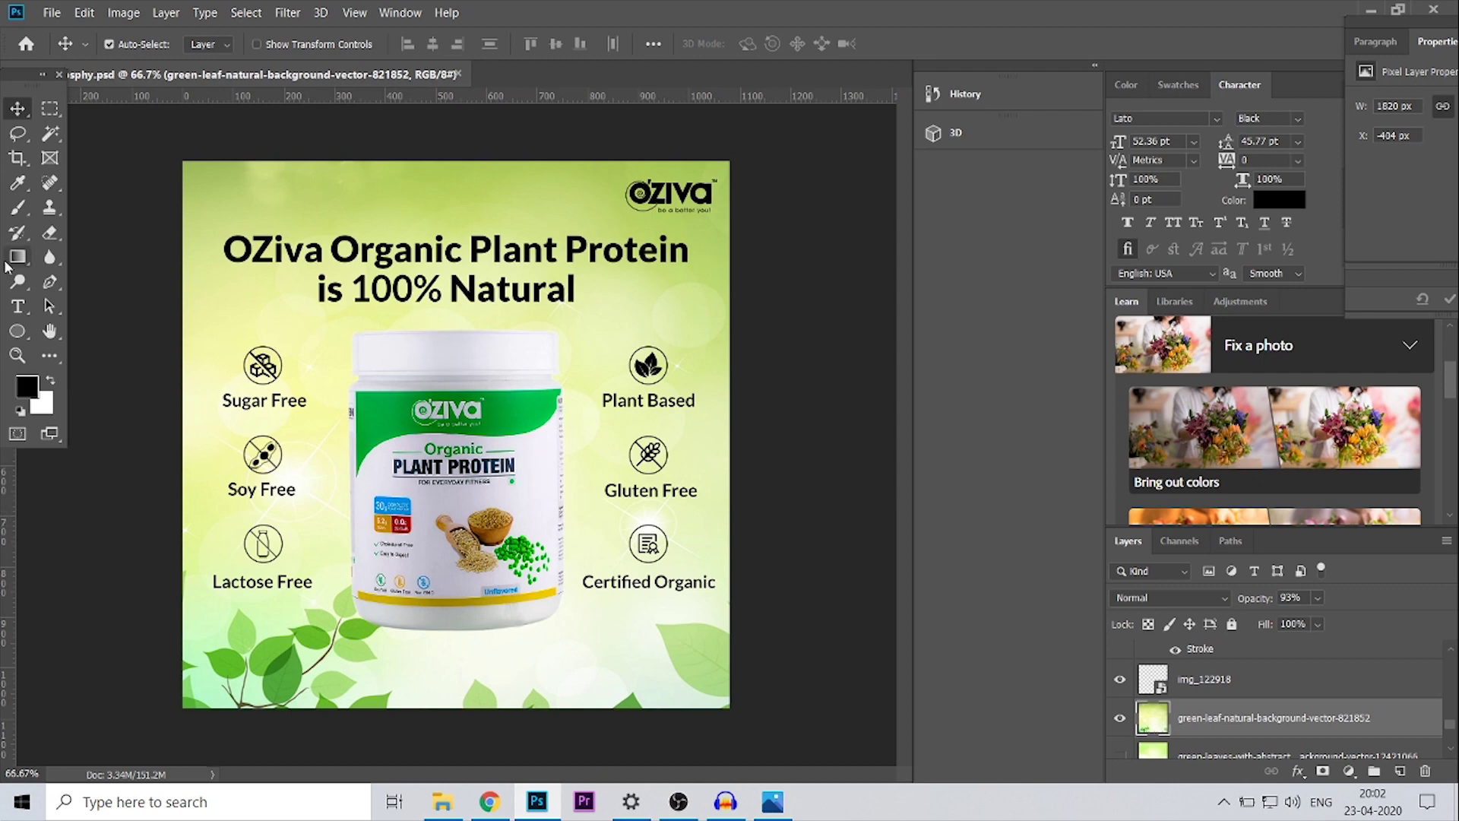
Step: Paint a very large soft black brush spot behind the jar on a new layer just above the green leaf background
left_click(11, 218)
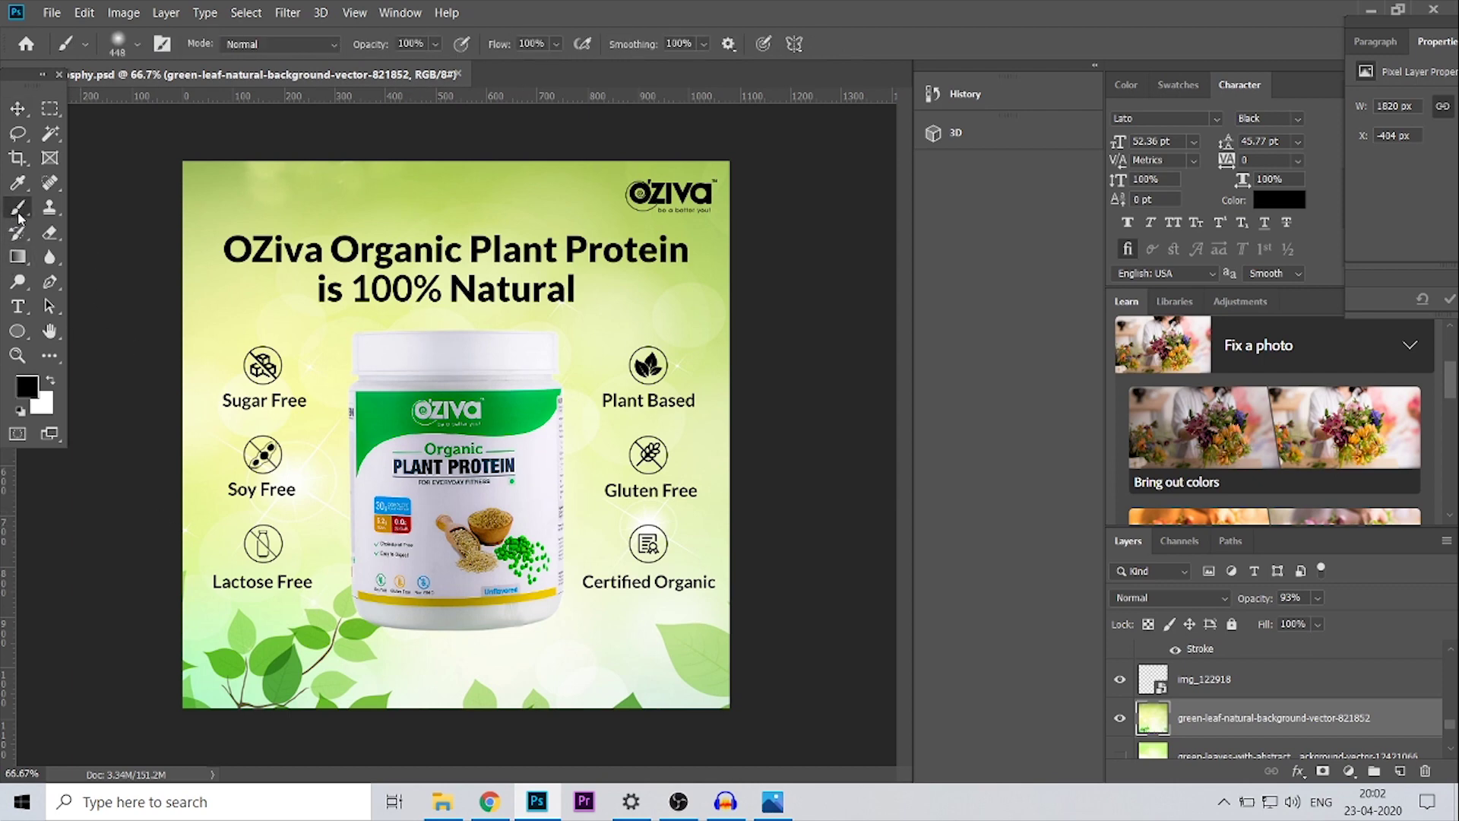
left_click(137, 43)
left_click_drag(196, 110, 210, 110)
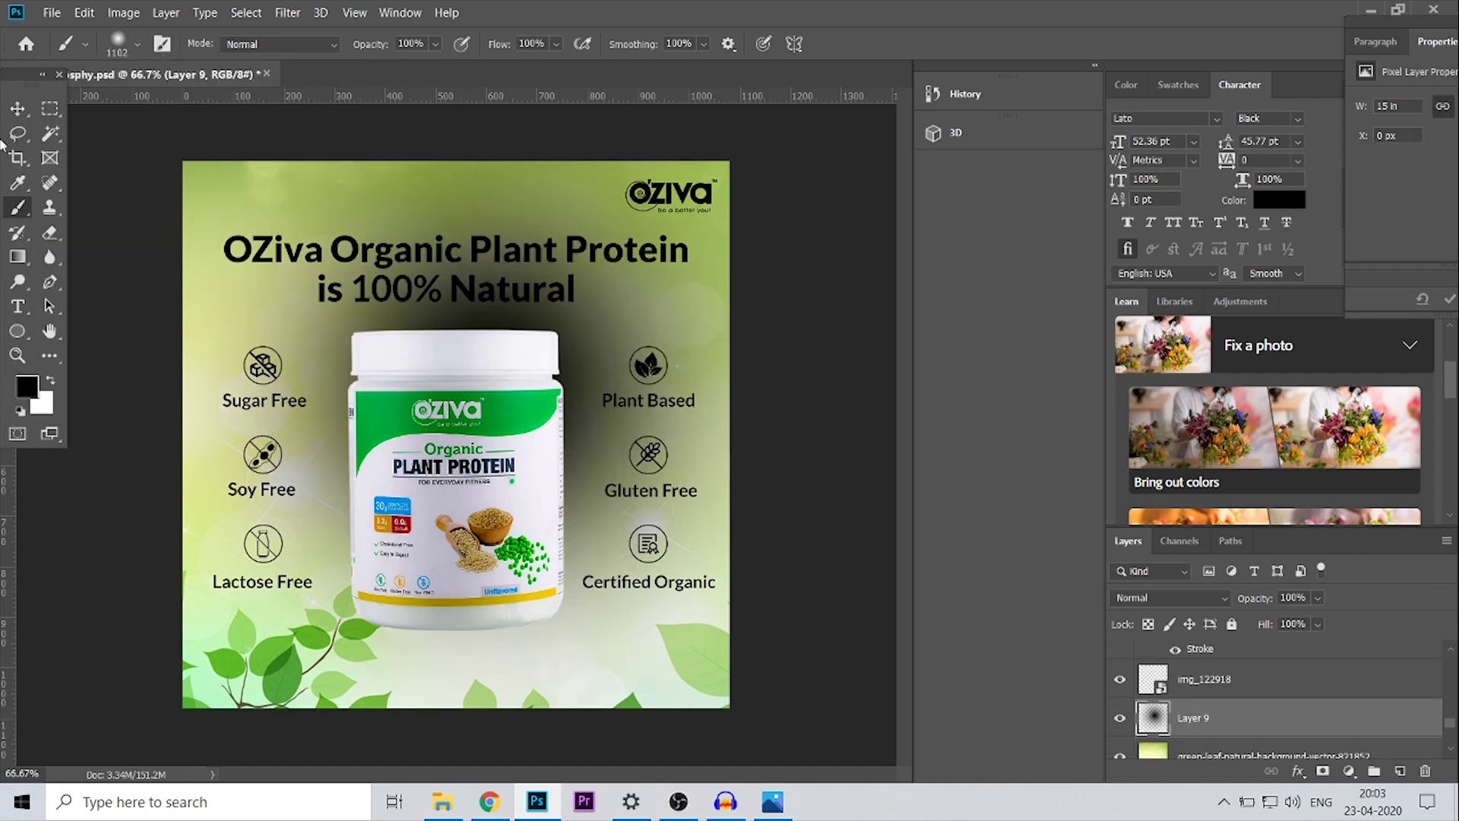
Step: Try to squash the black spot with Free Transform into a flat shadow under the jar, about 54% wide and 5.6% high
key("v")
key("ctrl+t")
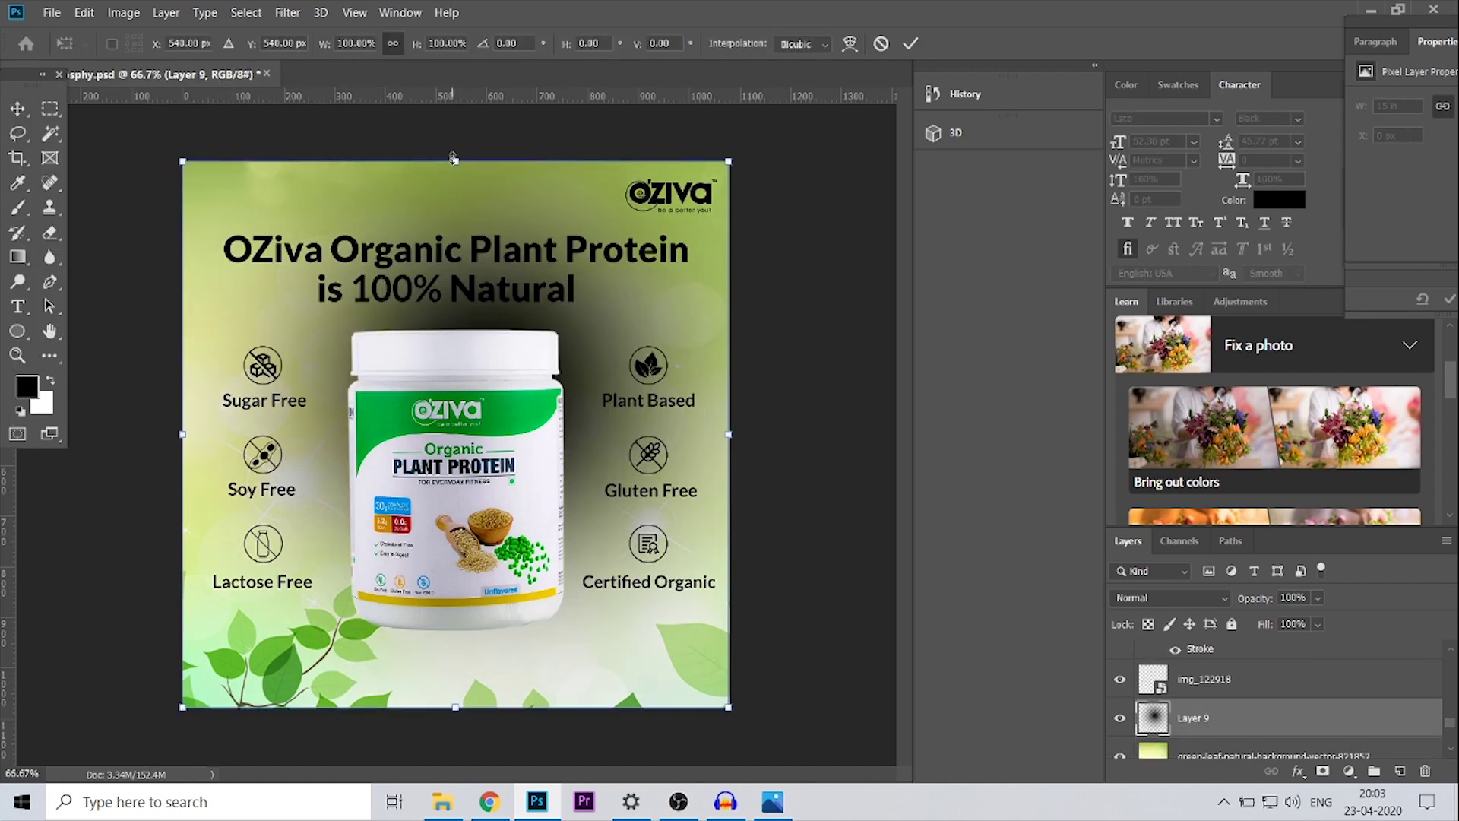
left_click_drag(453, 158, 457, 346)
key("ctrl+z")
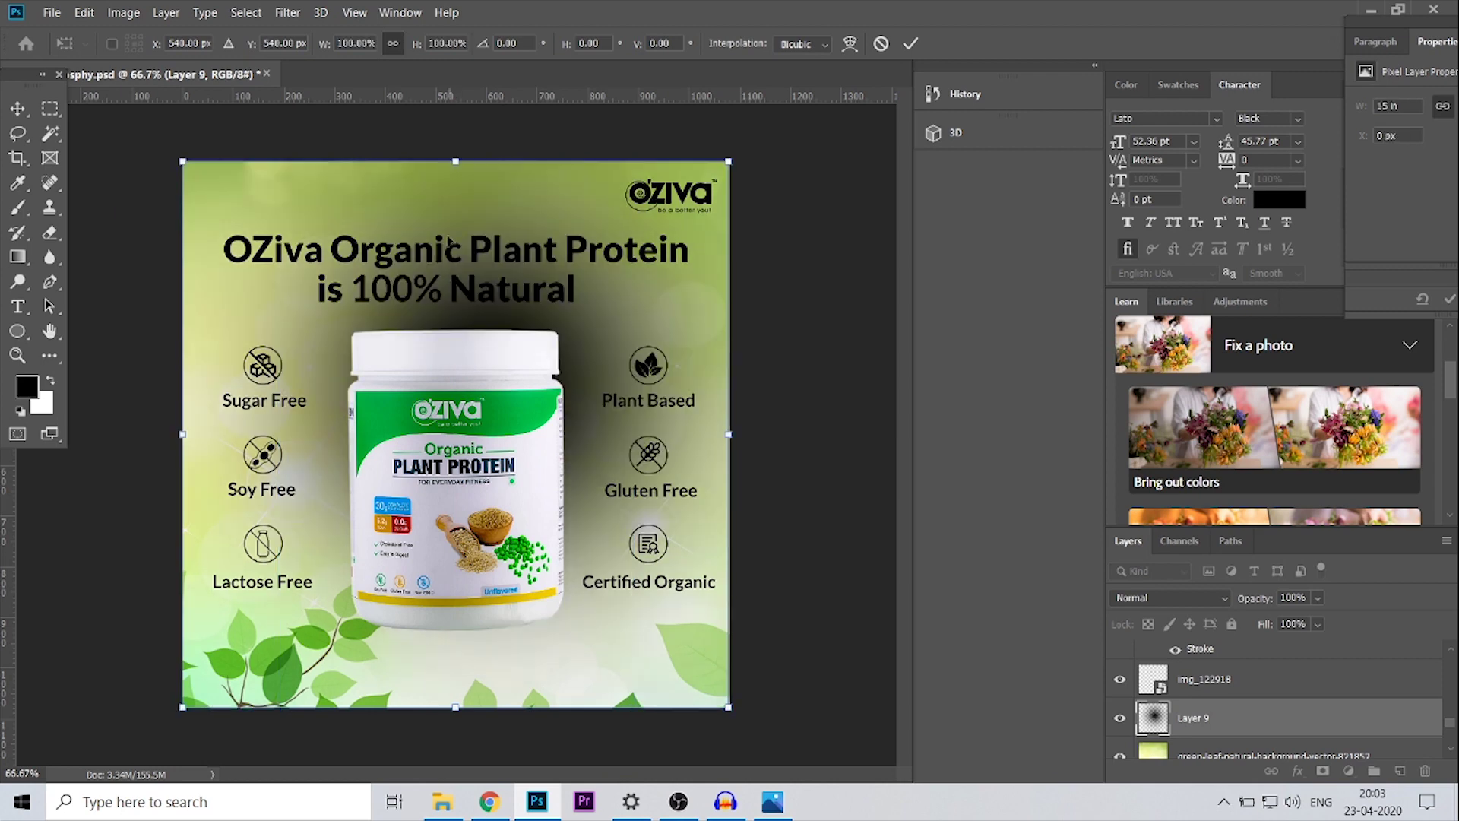
left_click_drag(456, 160, 462, 644)
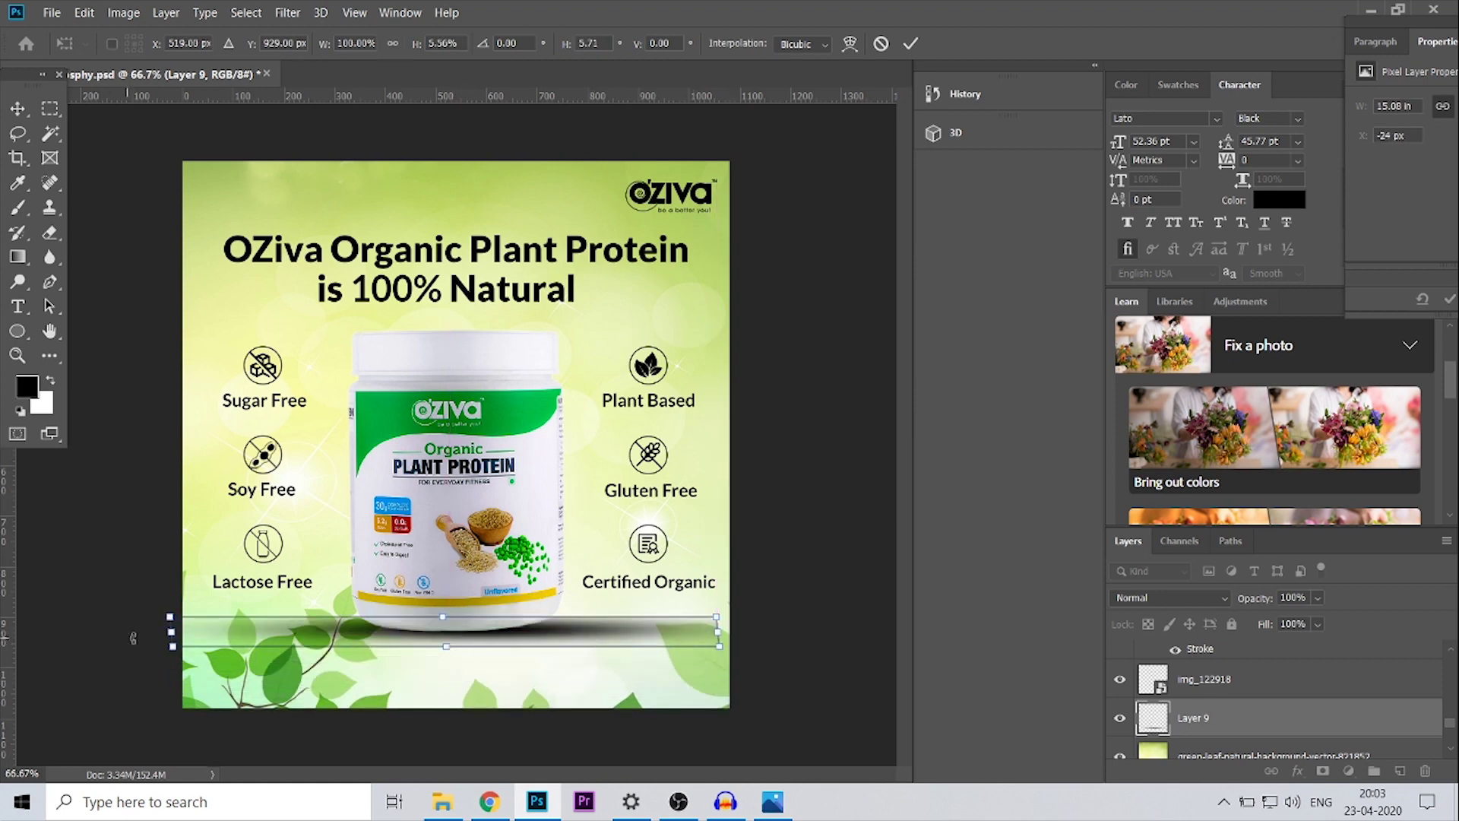
left_click_drag(171, 631, 270, 632)
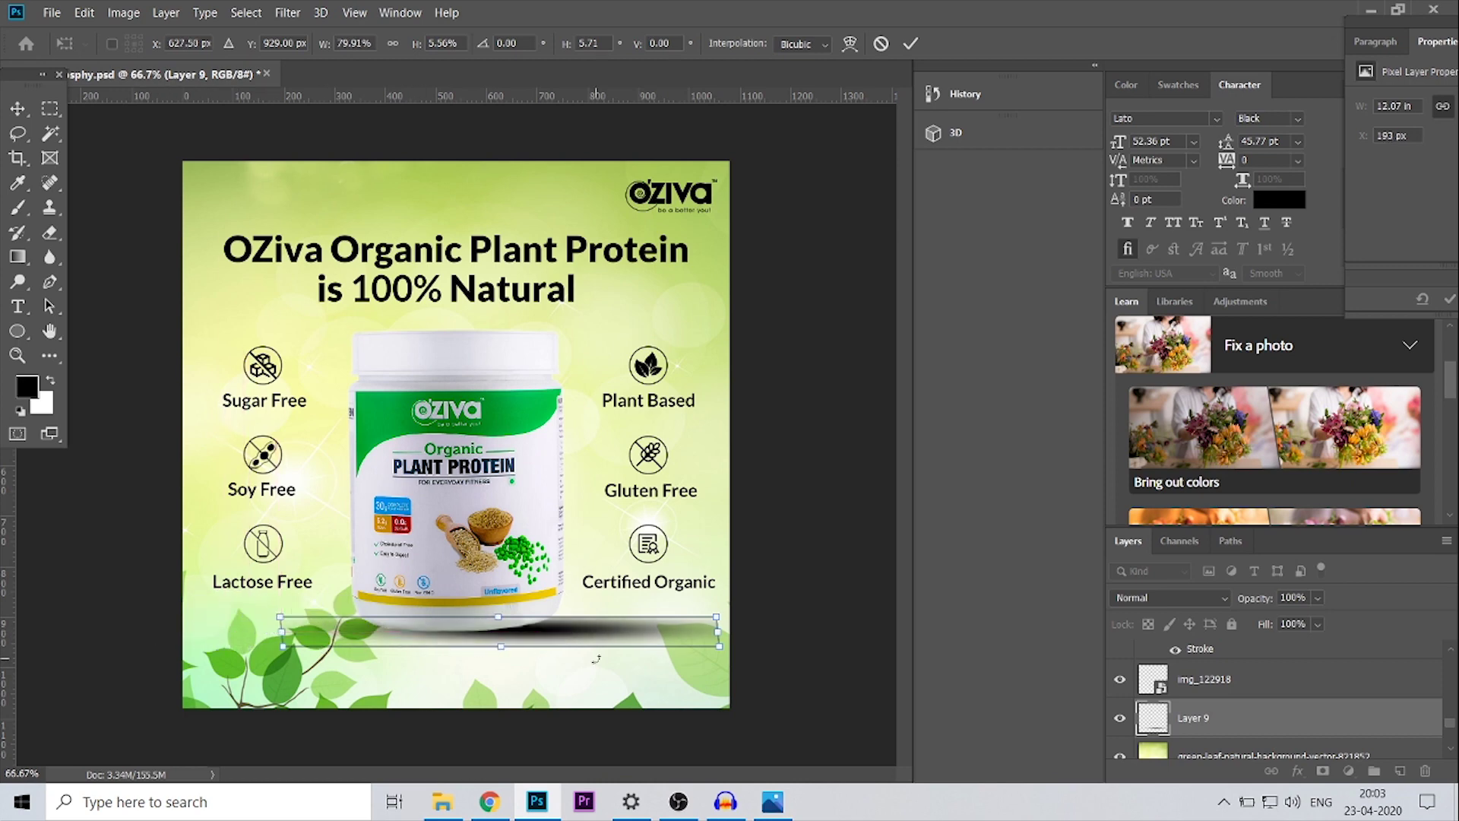
left_click_drag(714, 633, 566, 632)
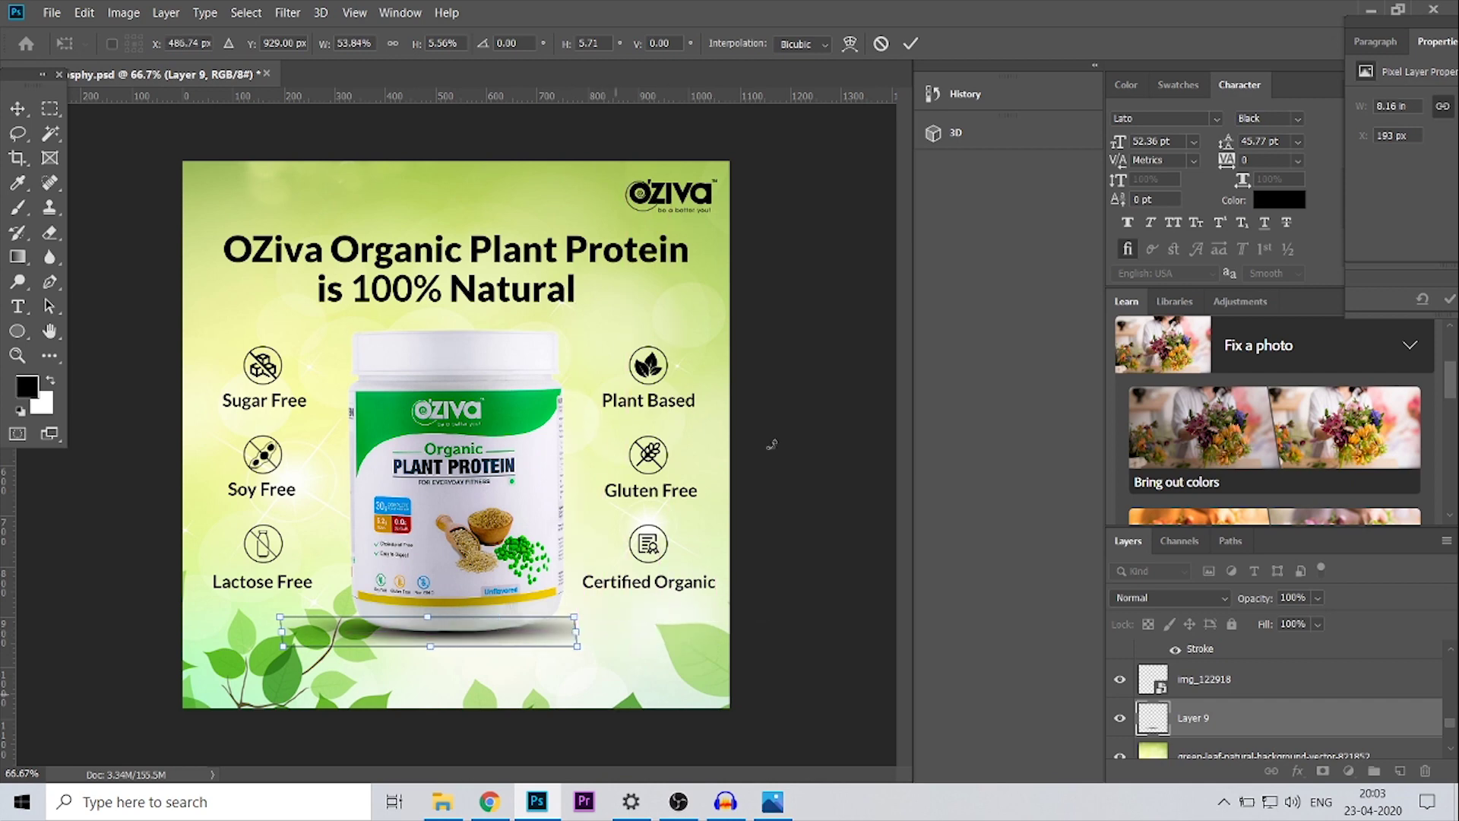
left_click(909, 44)
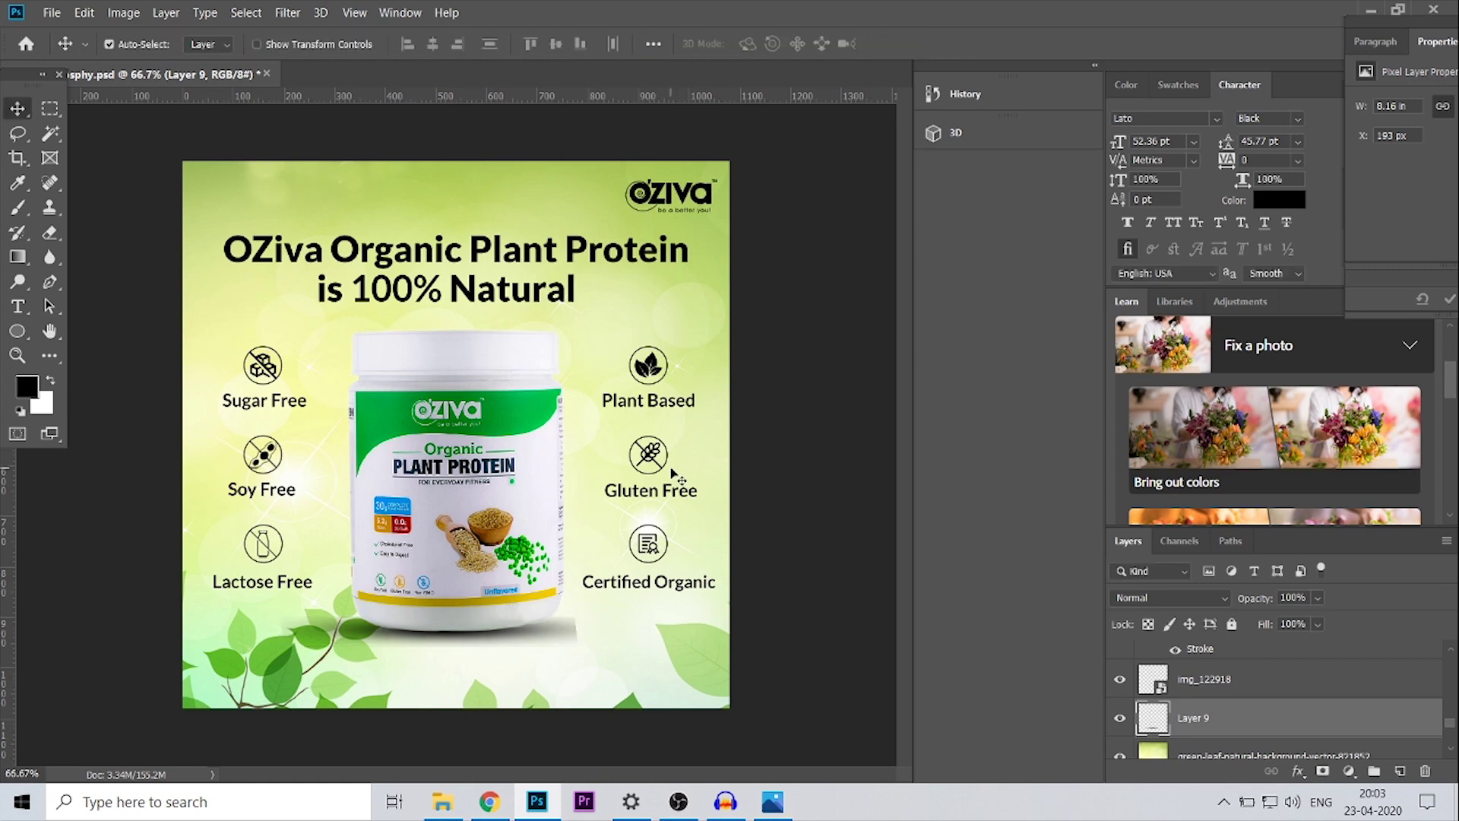
key("ctrl+z")
Step: Free Transform the black spot into a thin shadow under the jar's base, about 50% wide and 3.7% high
key("ctrl+t")
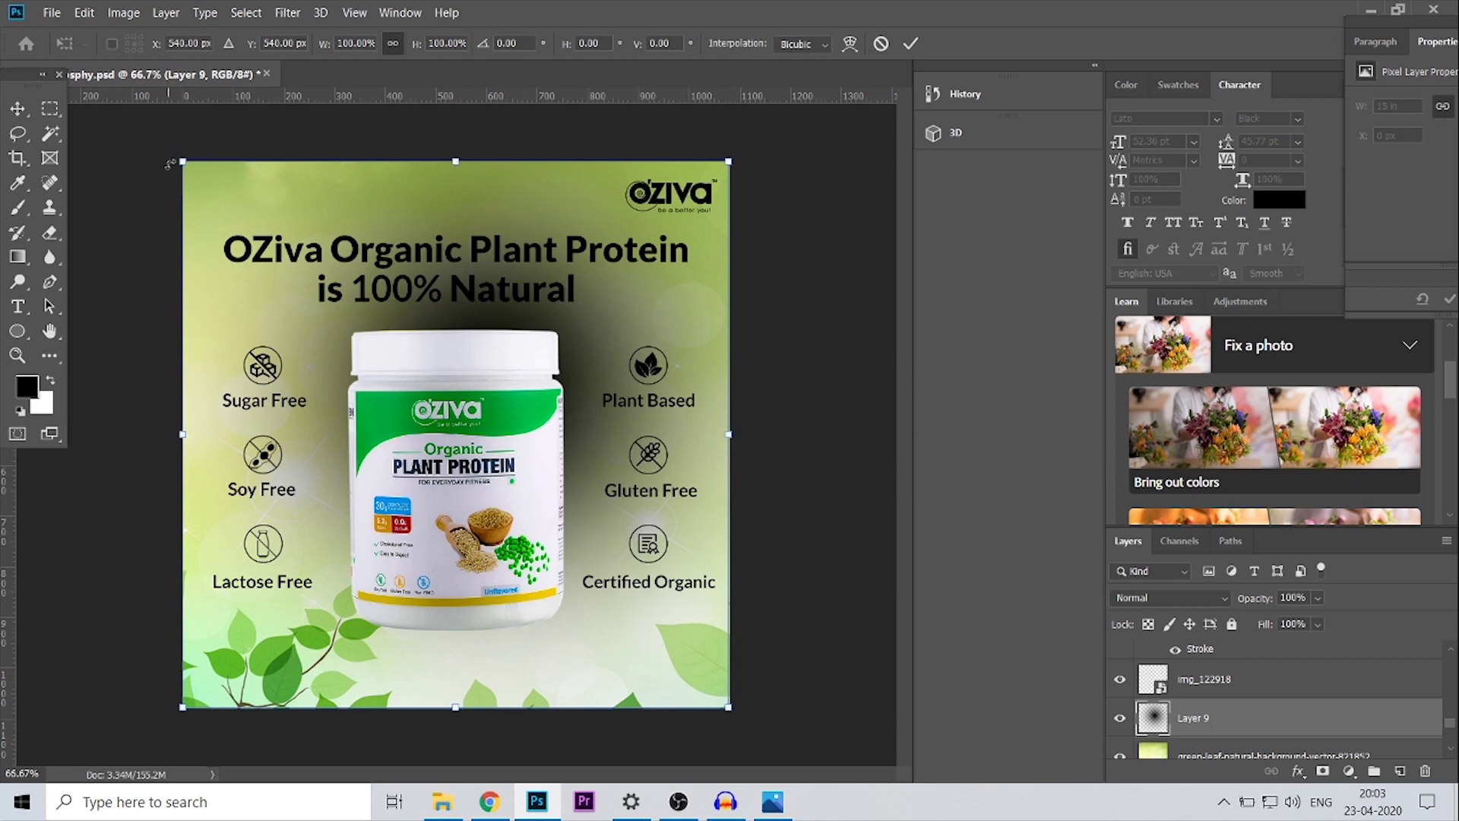
left_click_drag(183, 163, 281, 258)
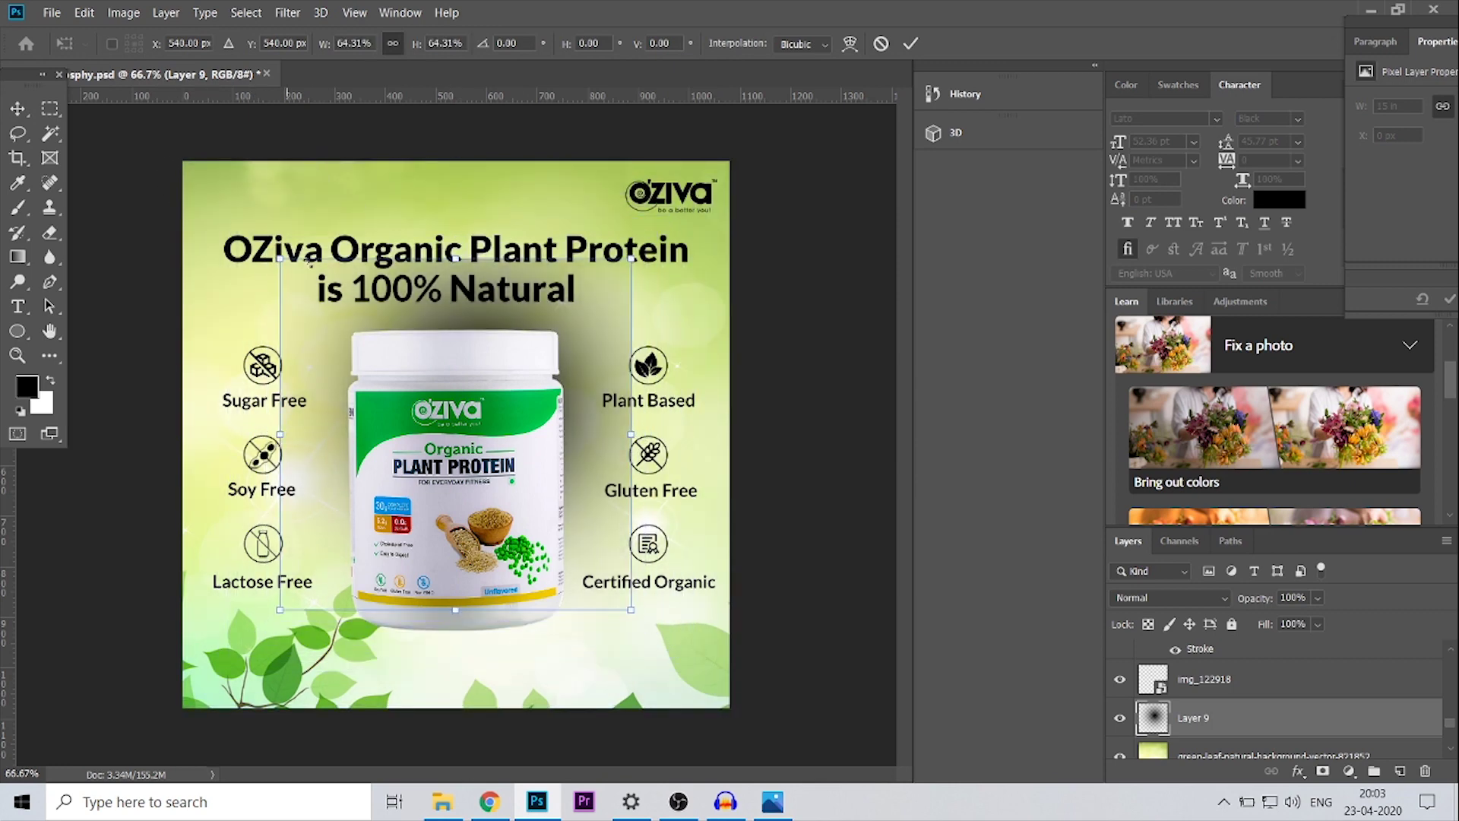
left_click_drag(444, 530, 442, 606)
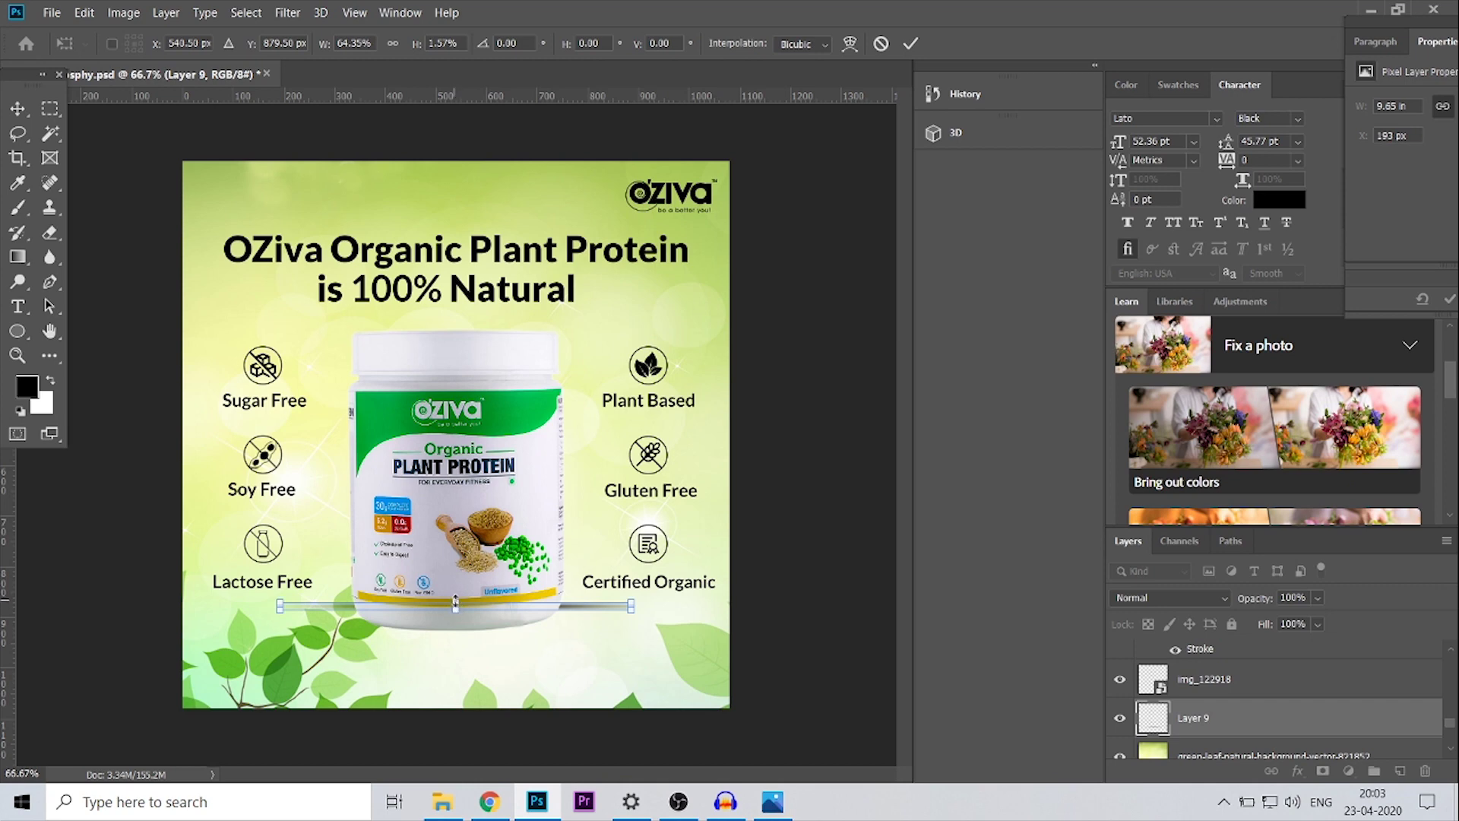
mouse_move(455, 602)
left_mouse_down()
mouse_move(469, 640)
mouse_move(456, 629)
left_mouse_up()
left_click_drag(283, 630, 312, 622)
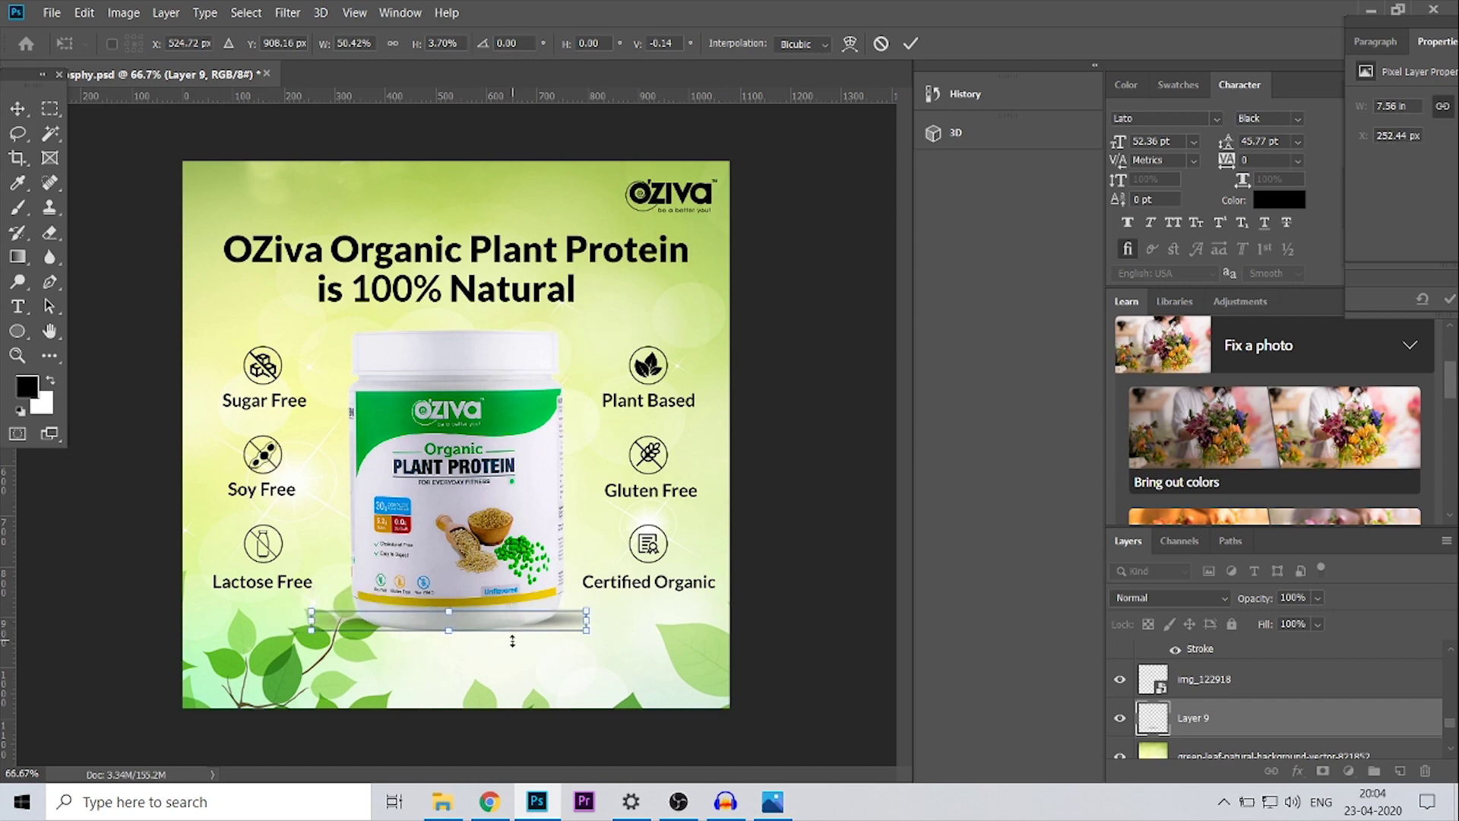
left_click_drag(512, 642, 506, 637)
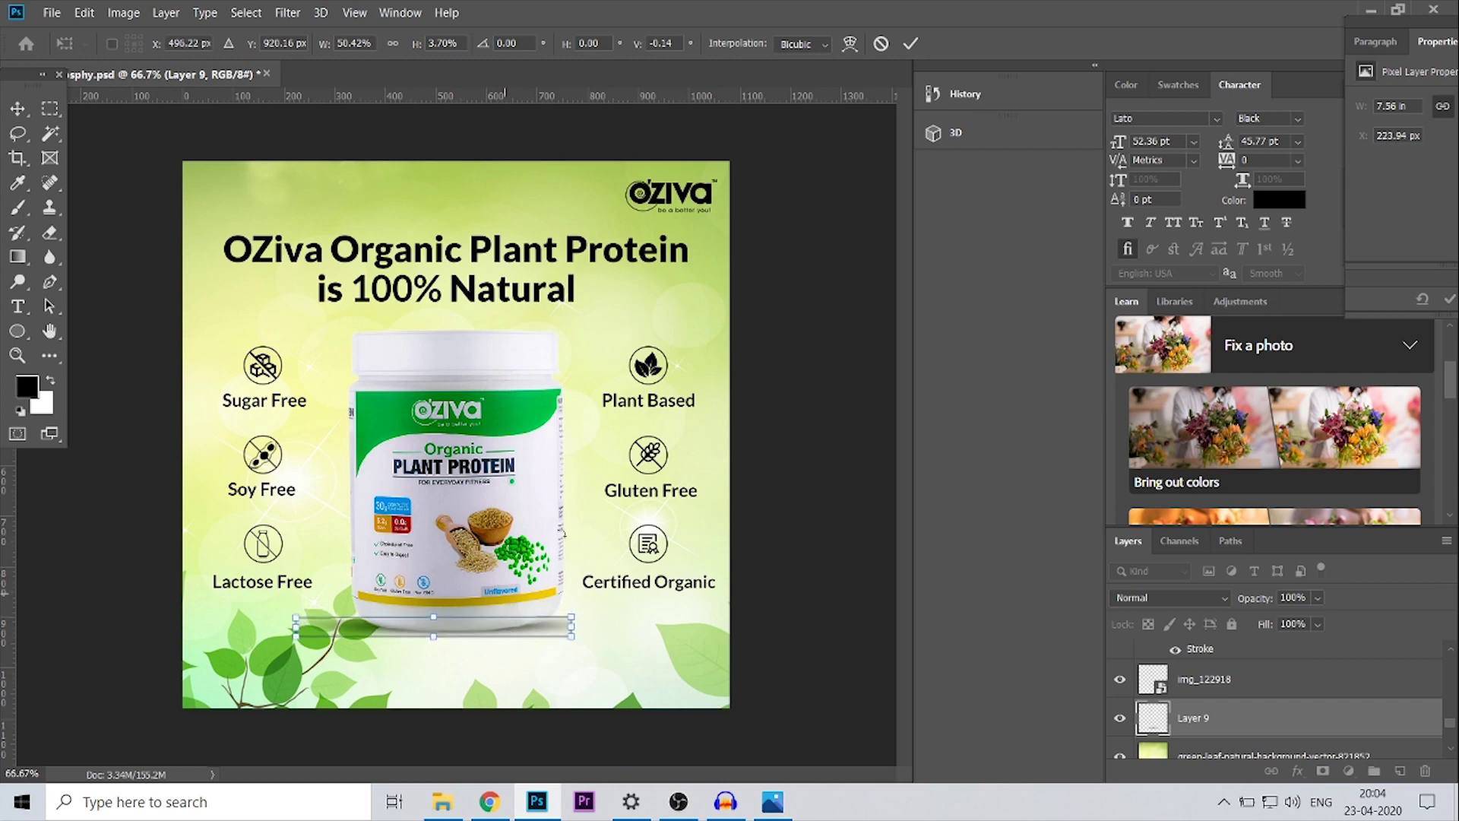
left_click(911, 44)
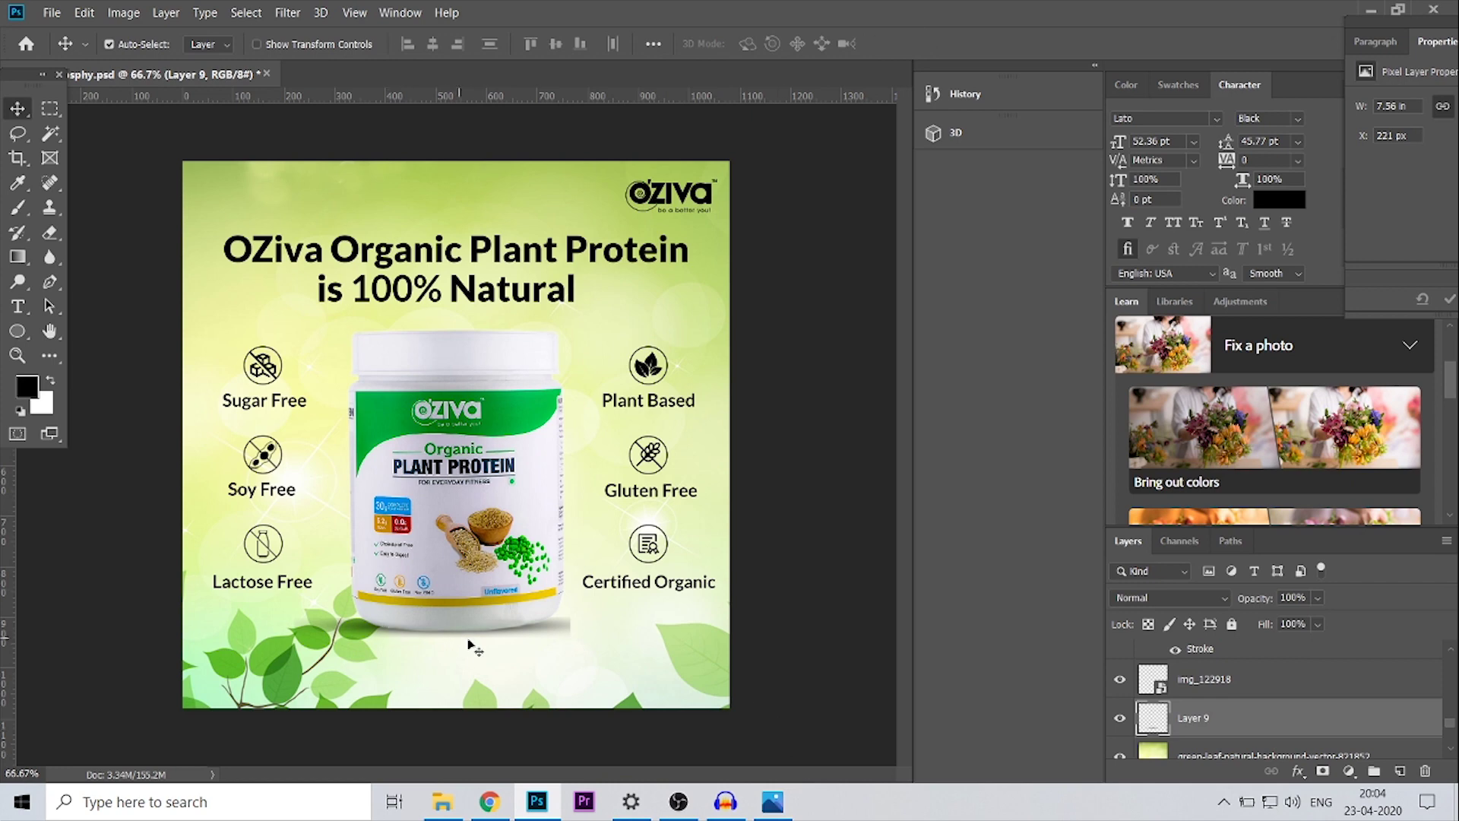
Step: Lower the opacity of the jar's shadow layer to 65%
left_click(1319, 598)
left_click_drag(1320, 622, 1308, 622)
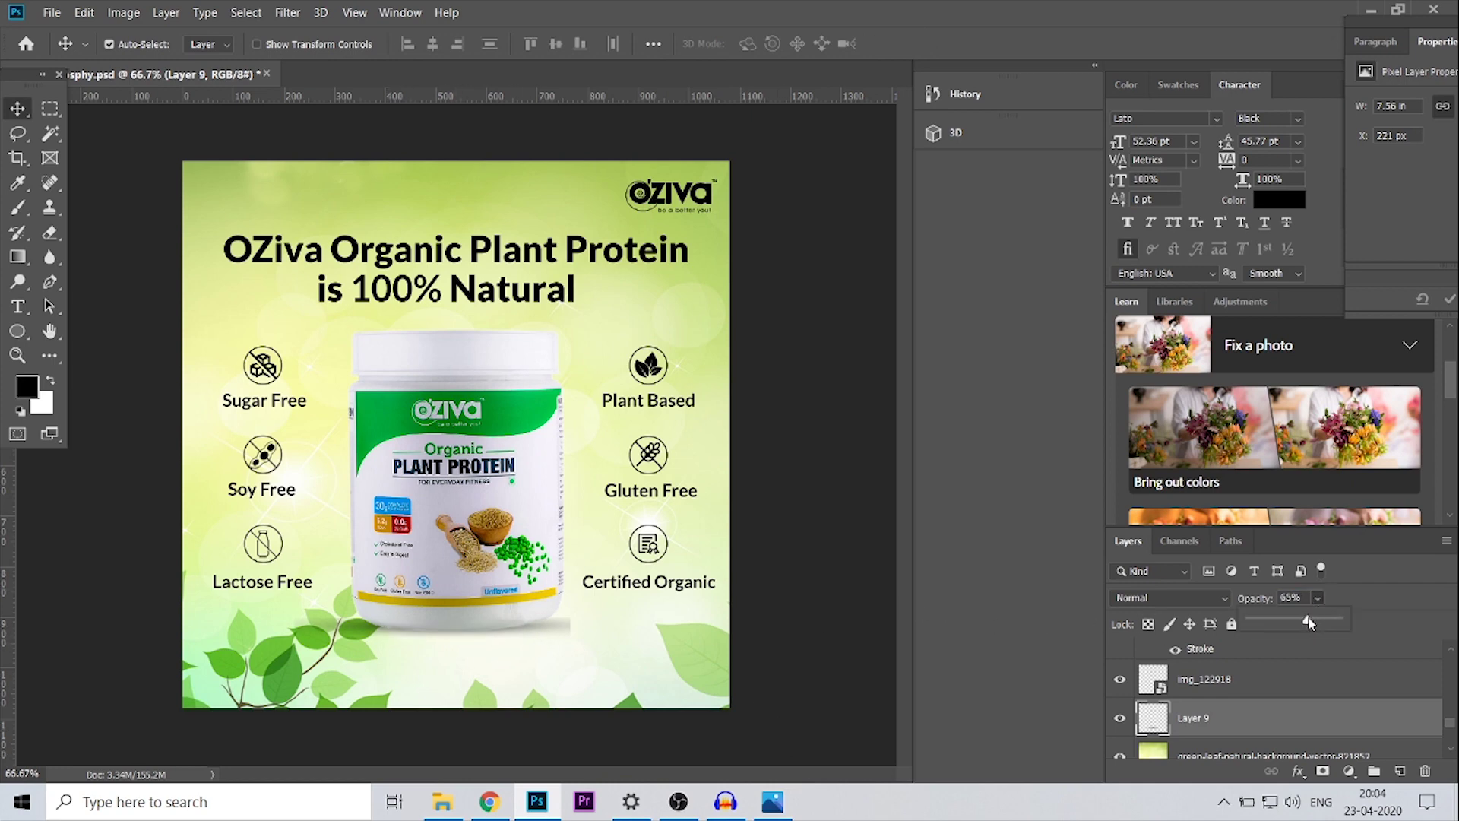
Step: Enable the Drop Shadow effect on the protein jar's layer, Layer 3, keeping its existing shadow settings
right_click(413, 353)
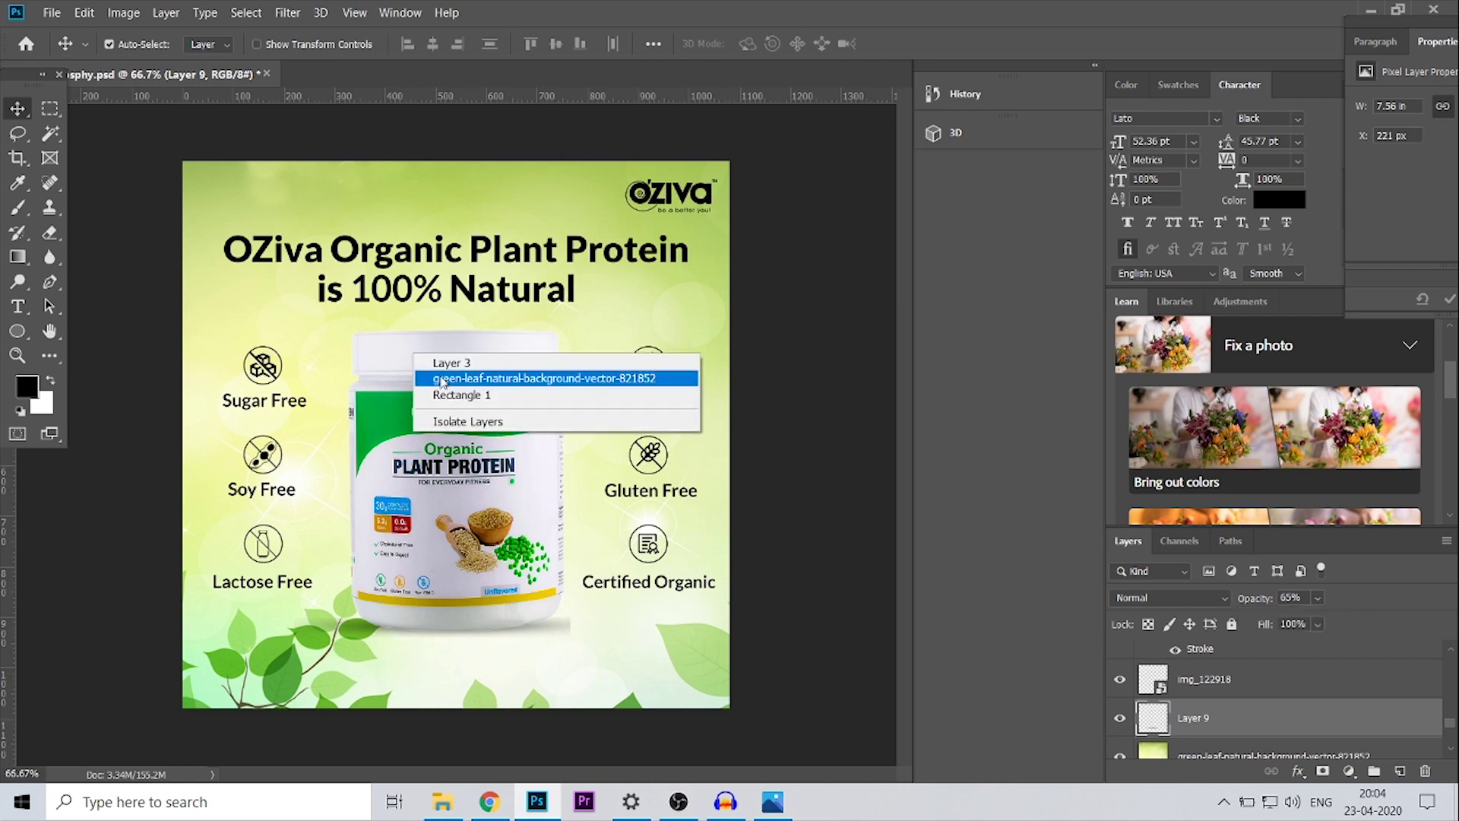
left_click(433, 361)
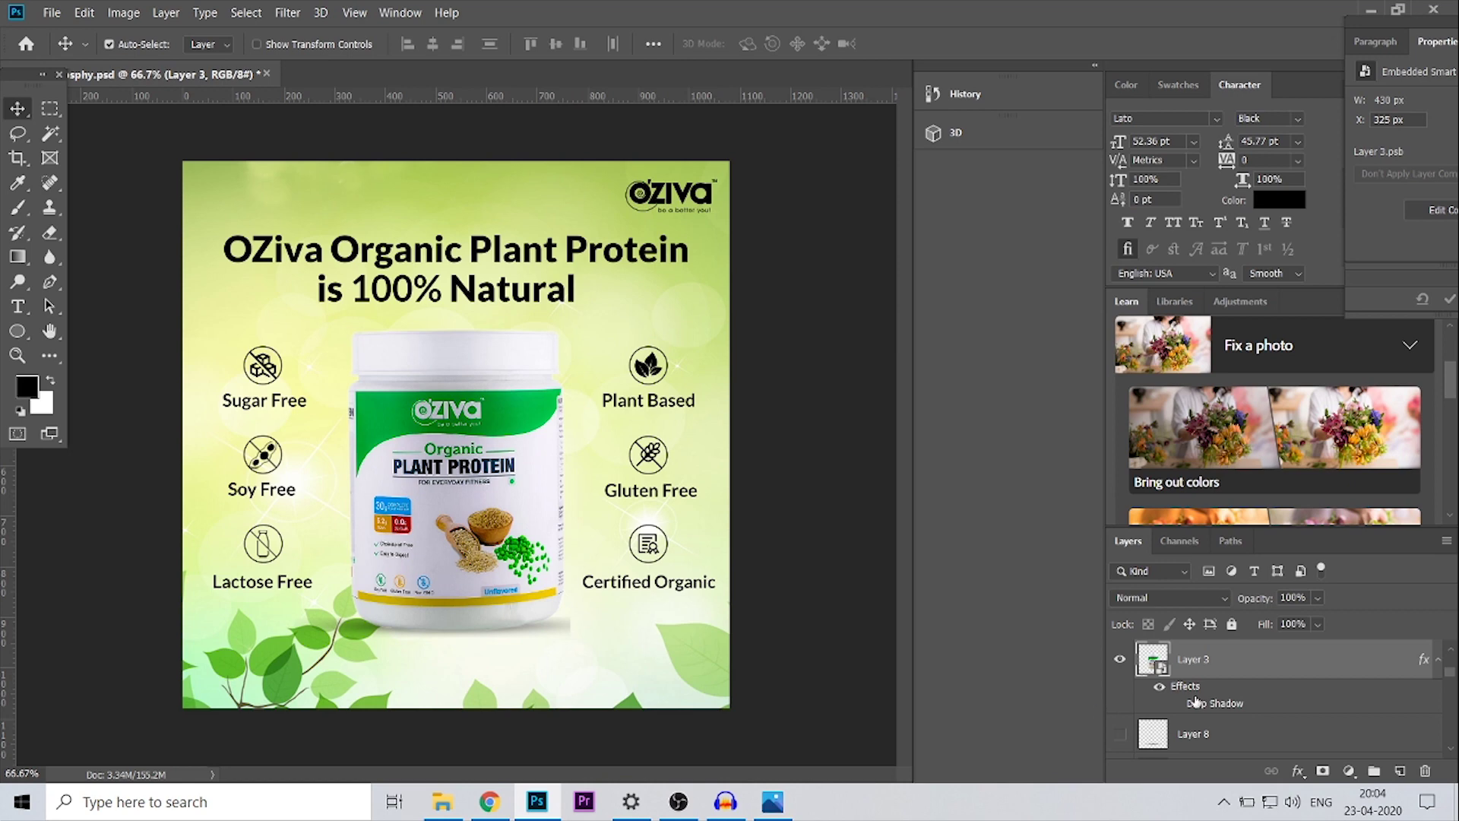
right_click(1187, 660)
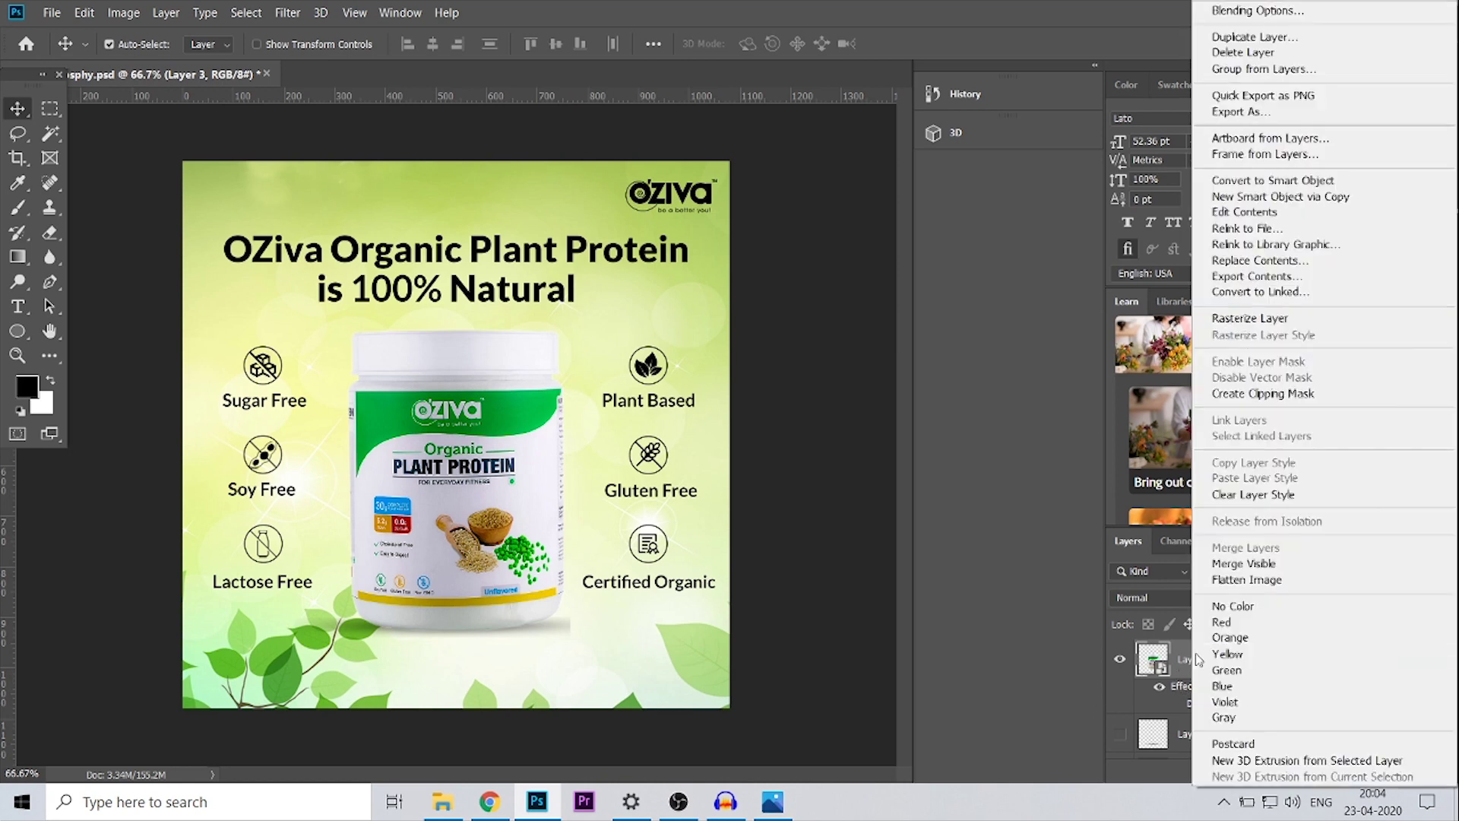
left_click(1222, 10)
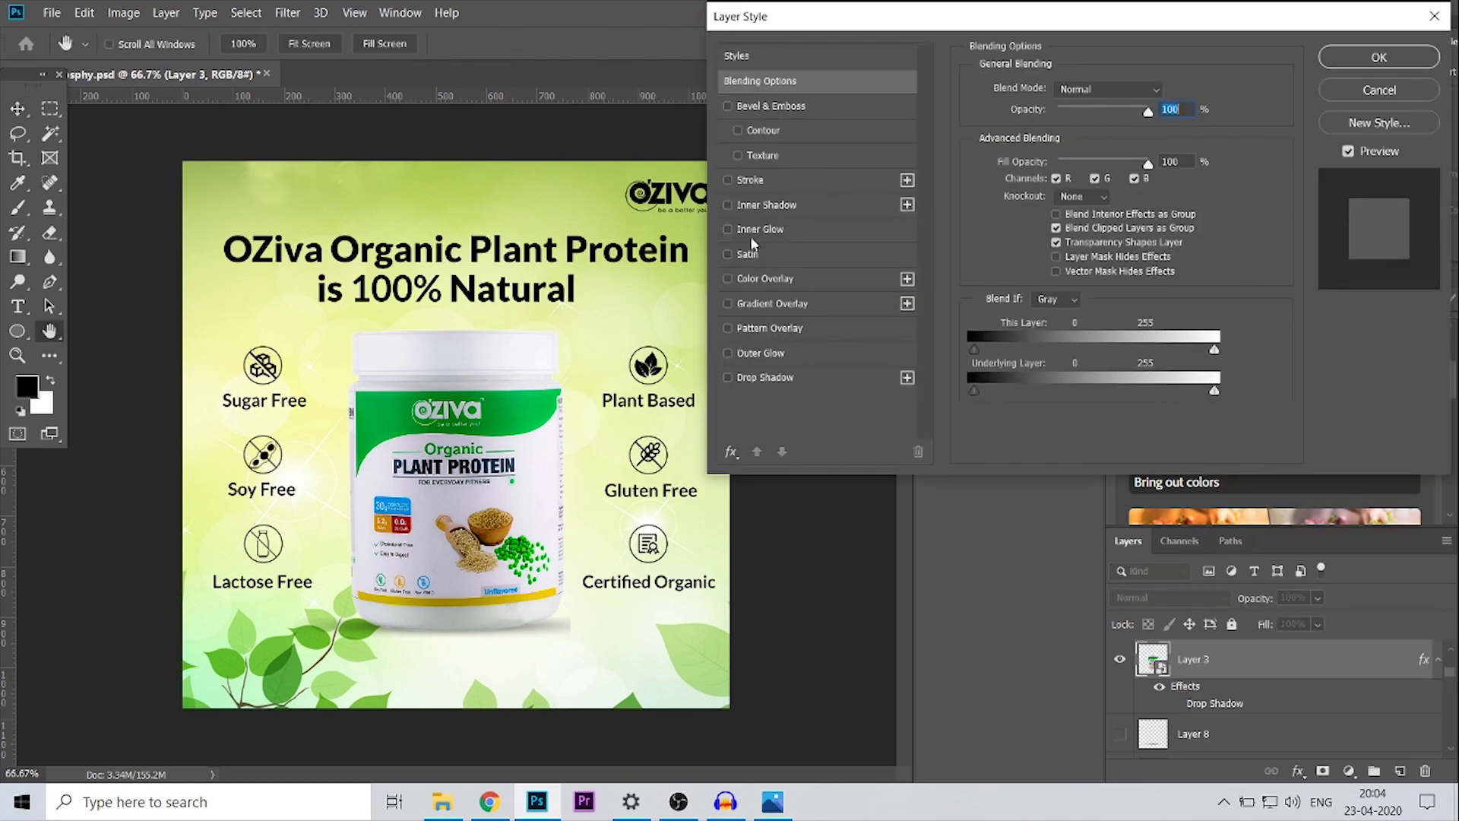
left_click(731, 380)
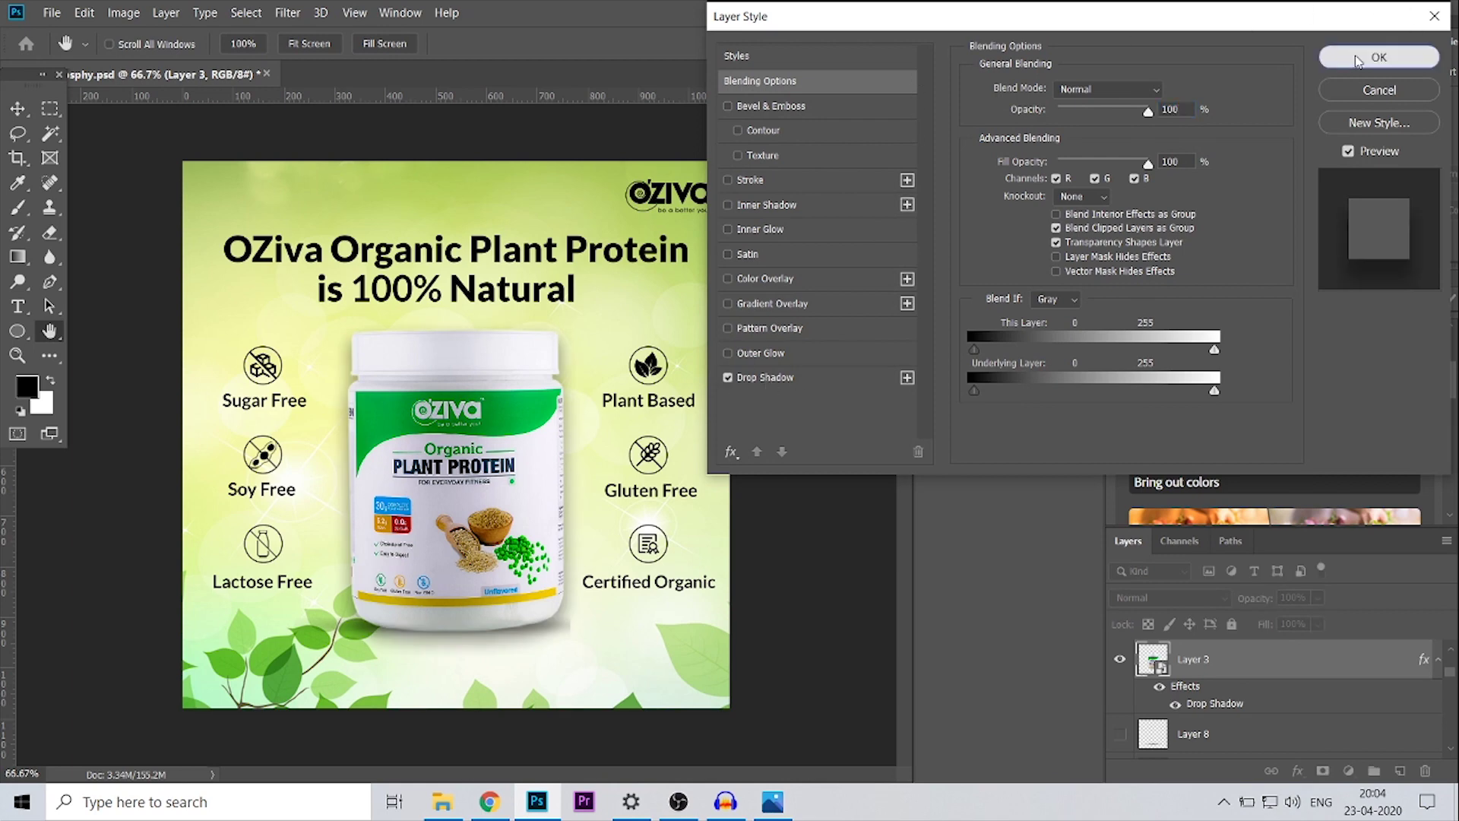
left_click(1378, 57)
key("ctrl+plus")
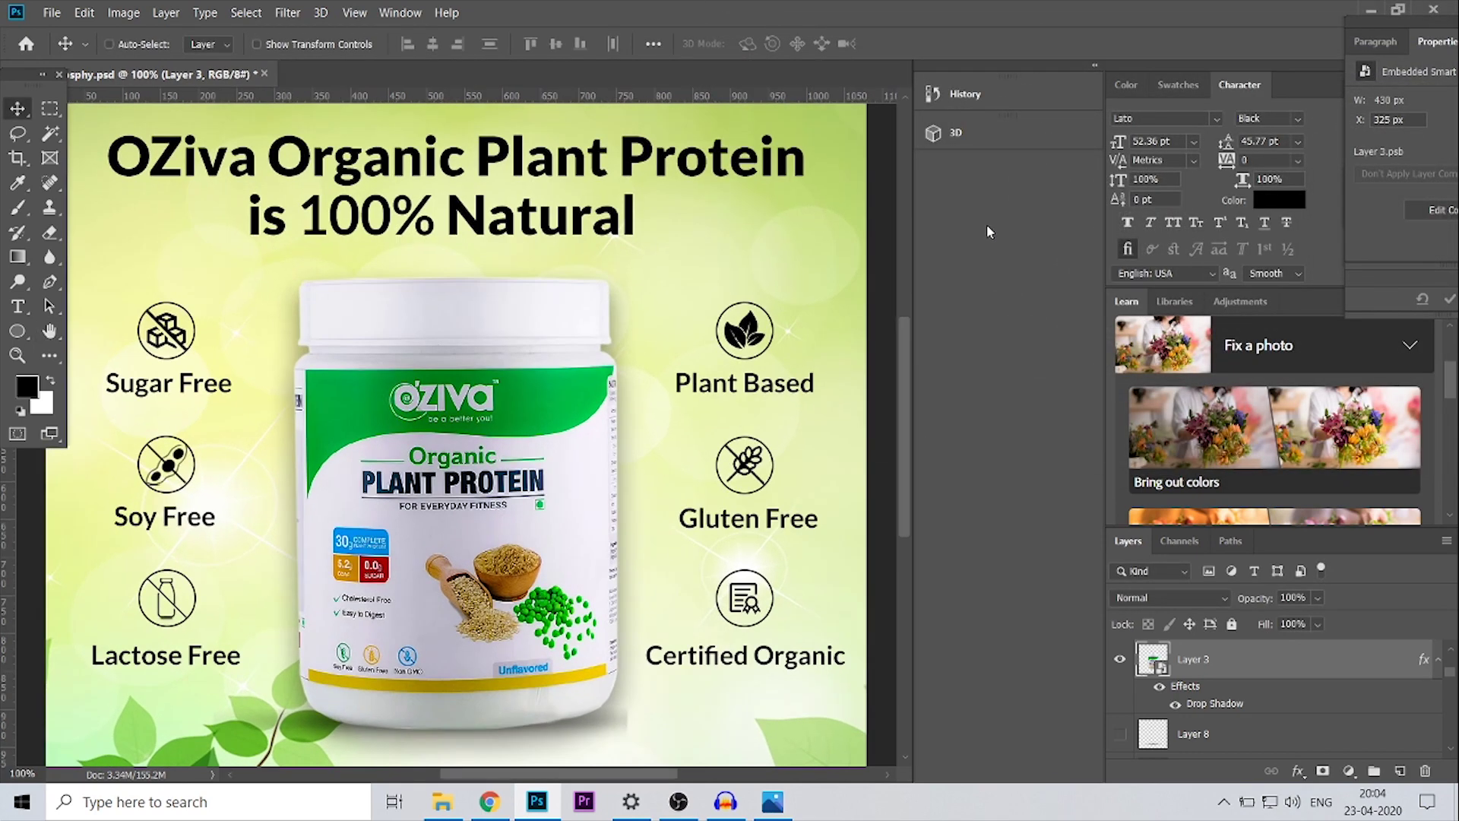
key("ctrl+minus")
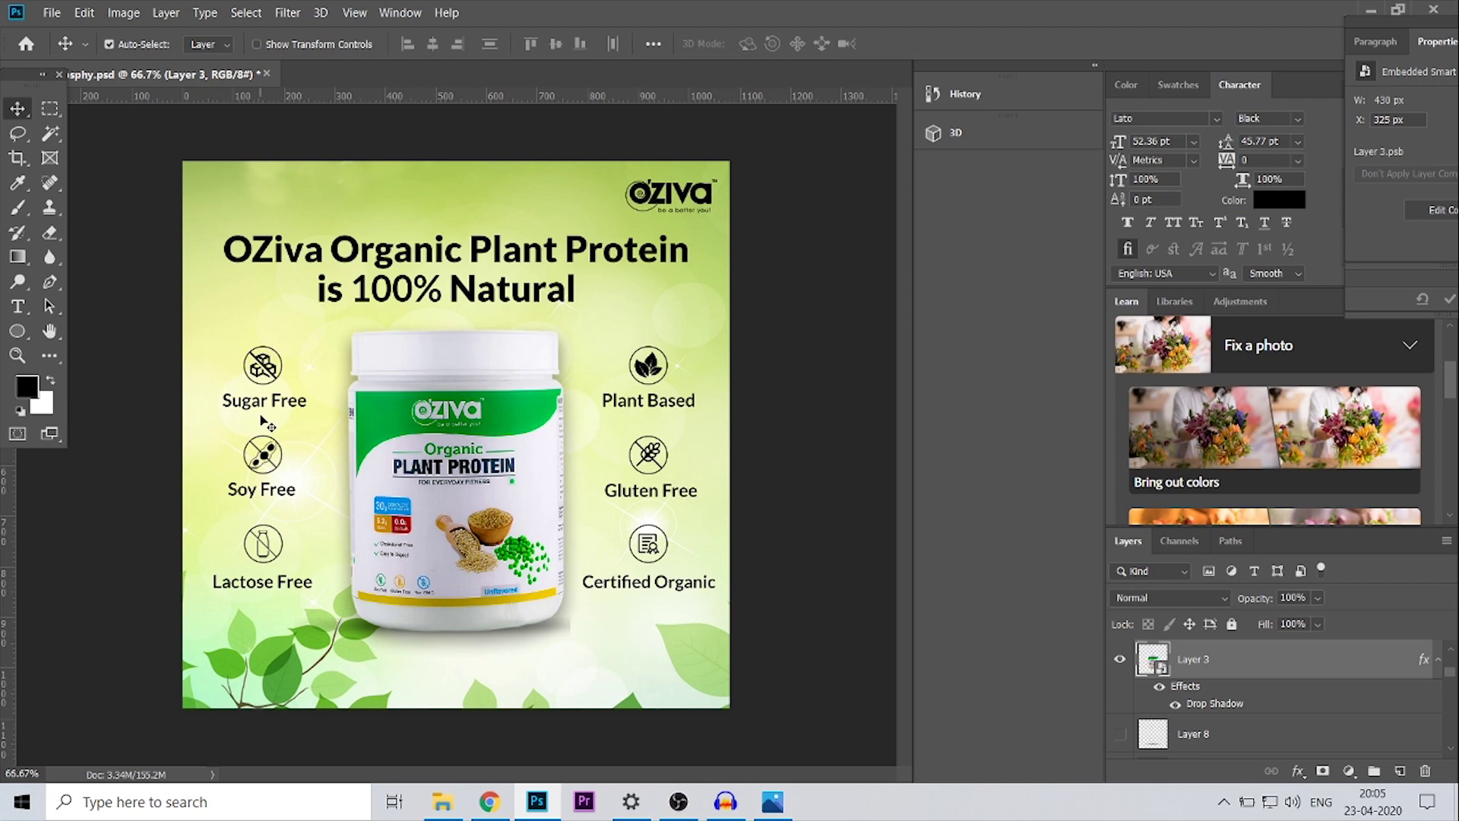
Step: Export the finished post as a JPG named FINAL IMAGE in the Brand Philoshpy project's Export folder
left_click(52, 12)
mouse_move(114, 255)
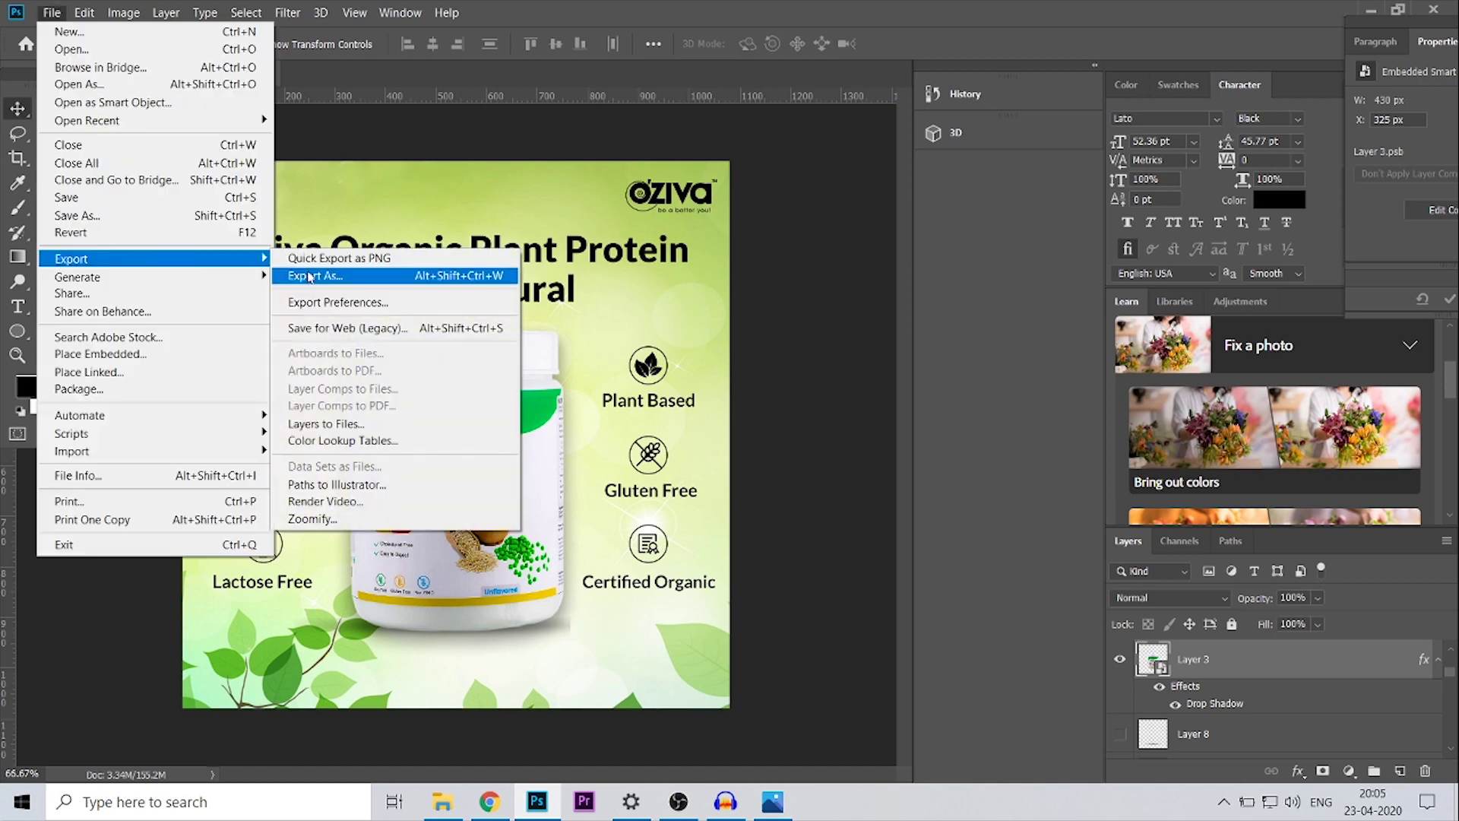
left_click(384, 274)
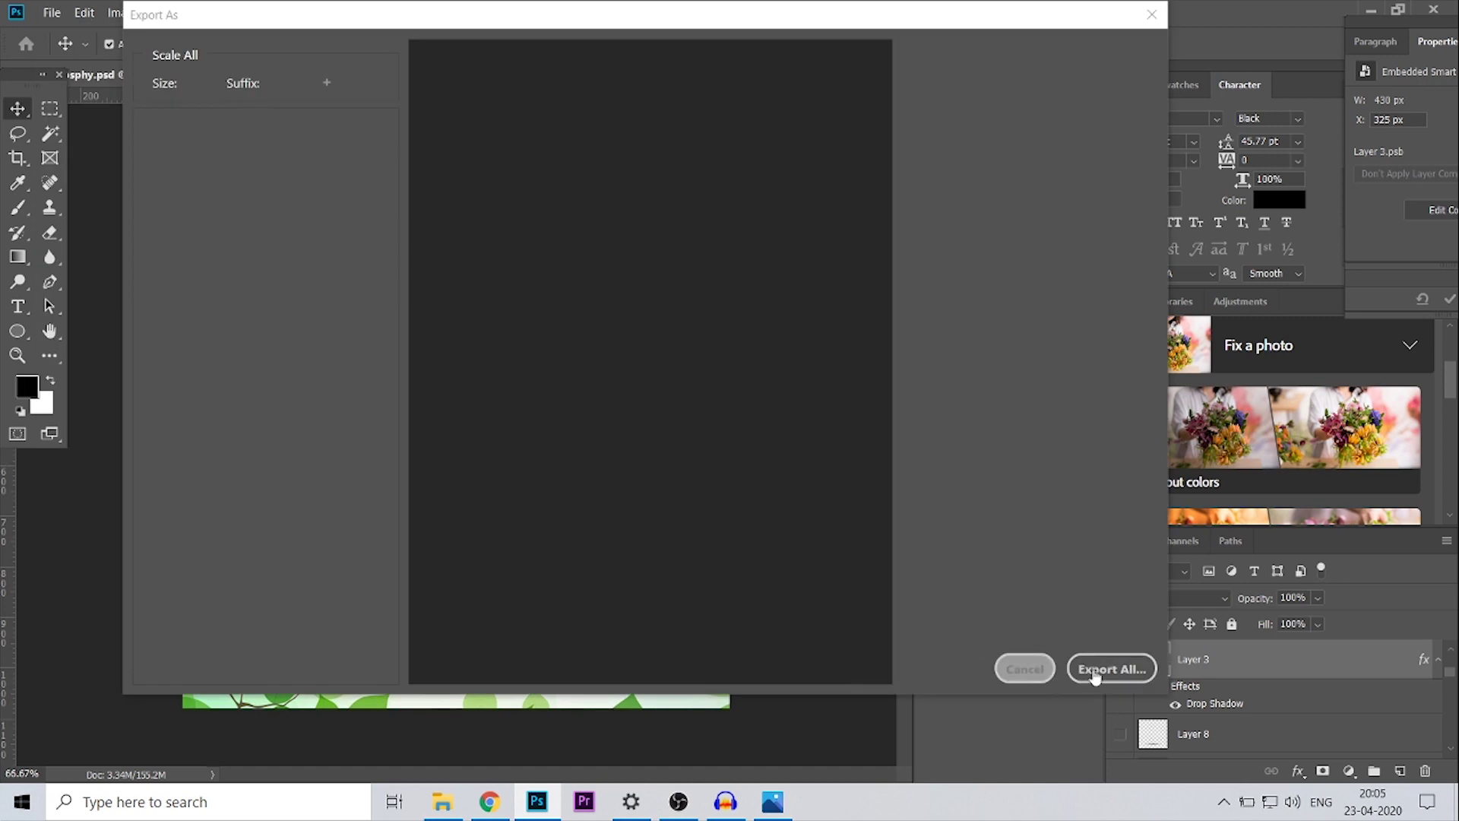
left_click(1094, 672)
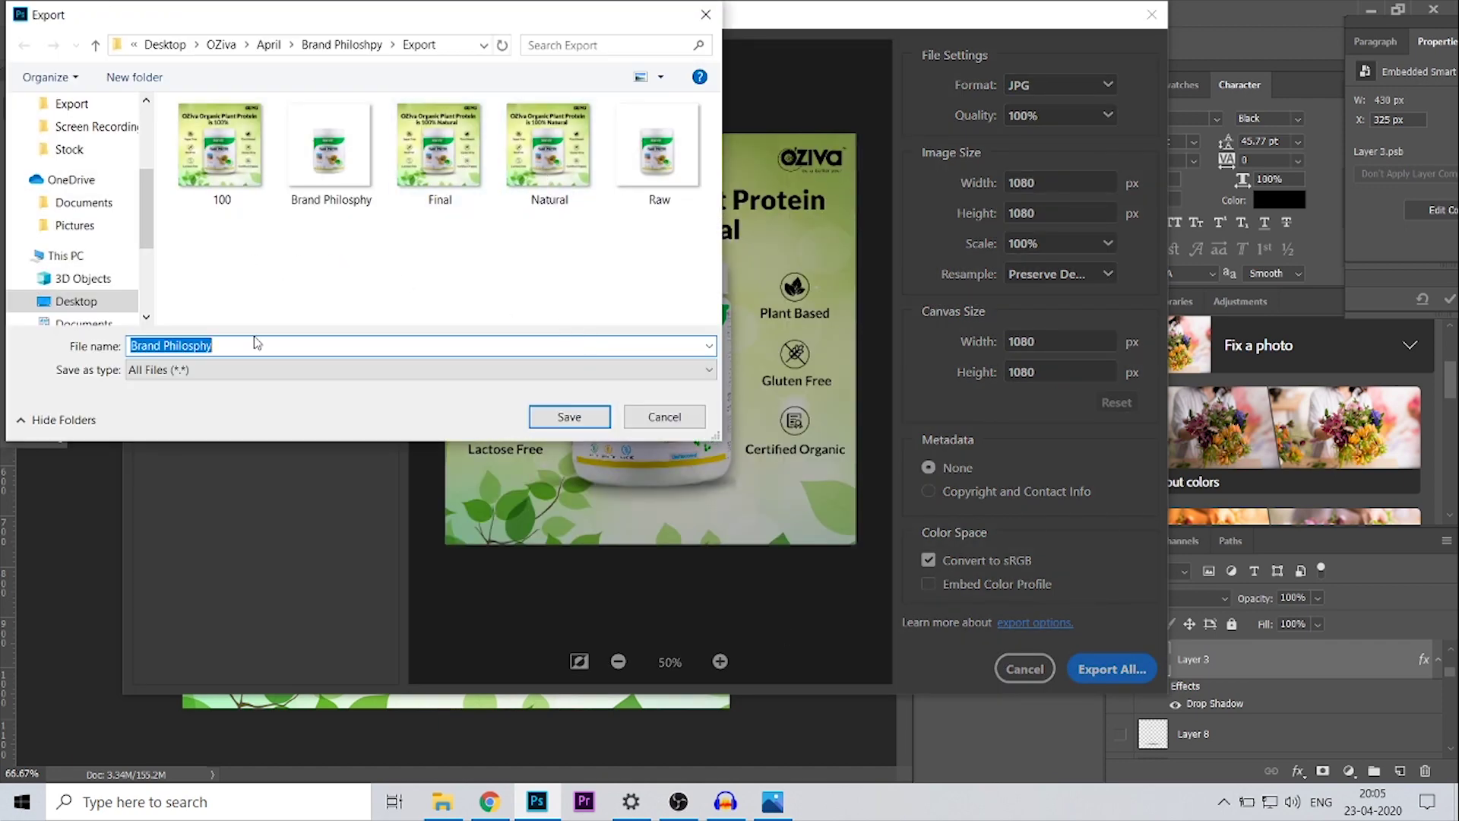
type("FINAL IMAGE")
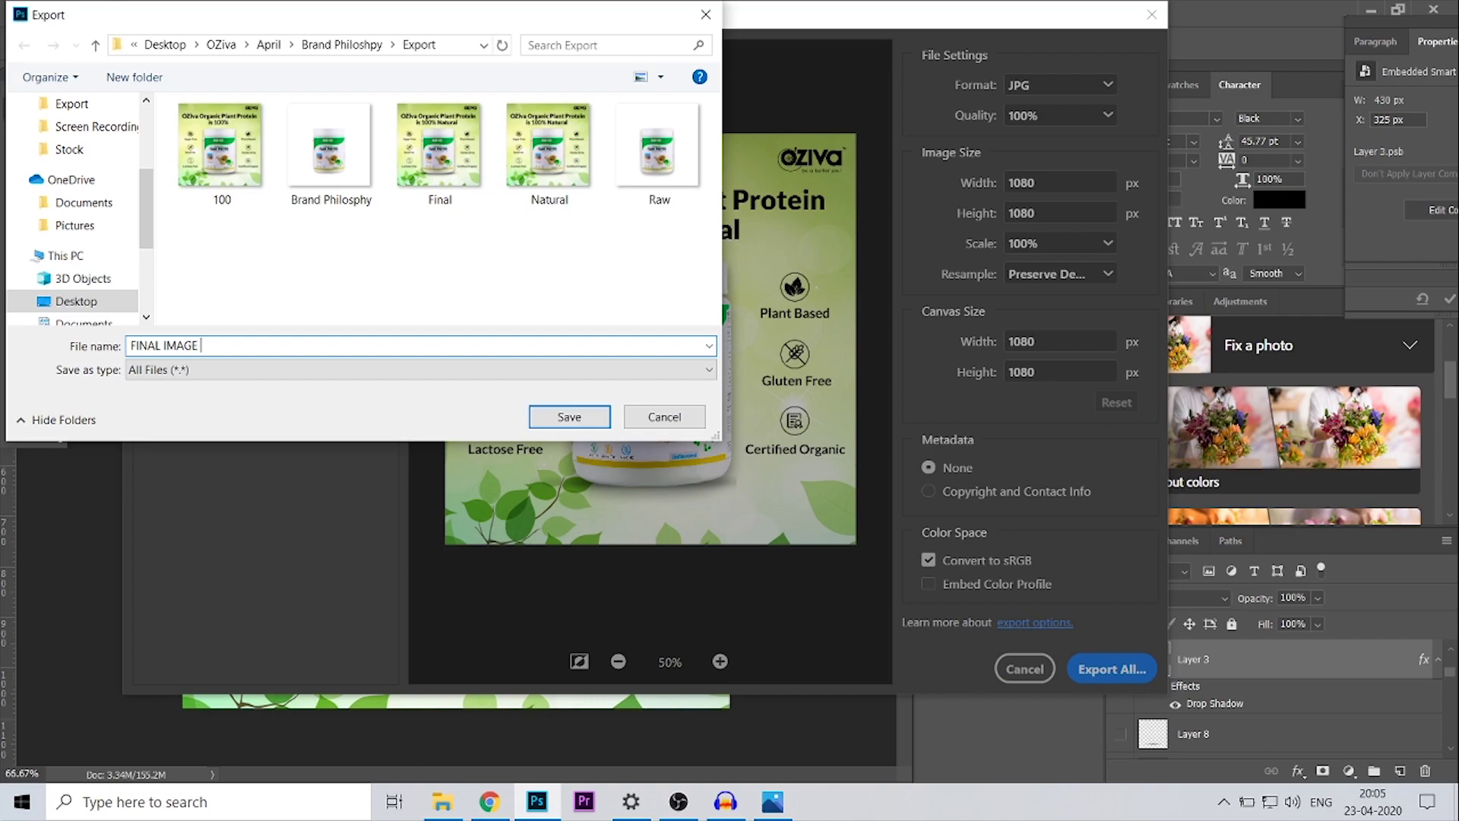
key("Return")
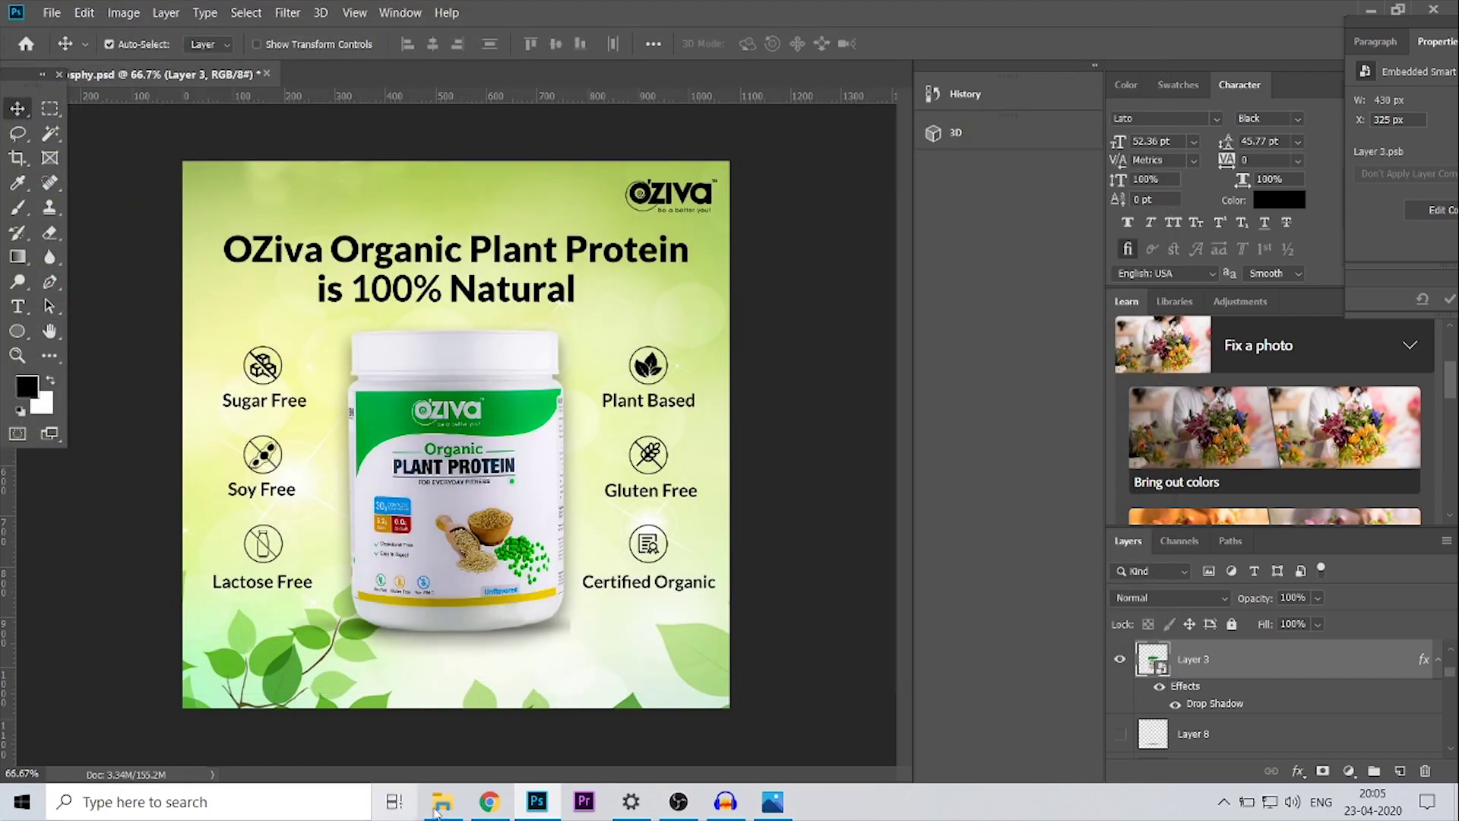
Step: Switch to File Explorer and open FINAL IMAGE.jpg from the Brand Philoshpy project's Export folder to check the exported post
left_click(447, 807)
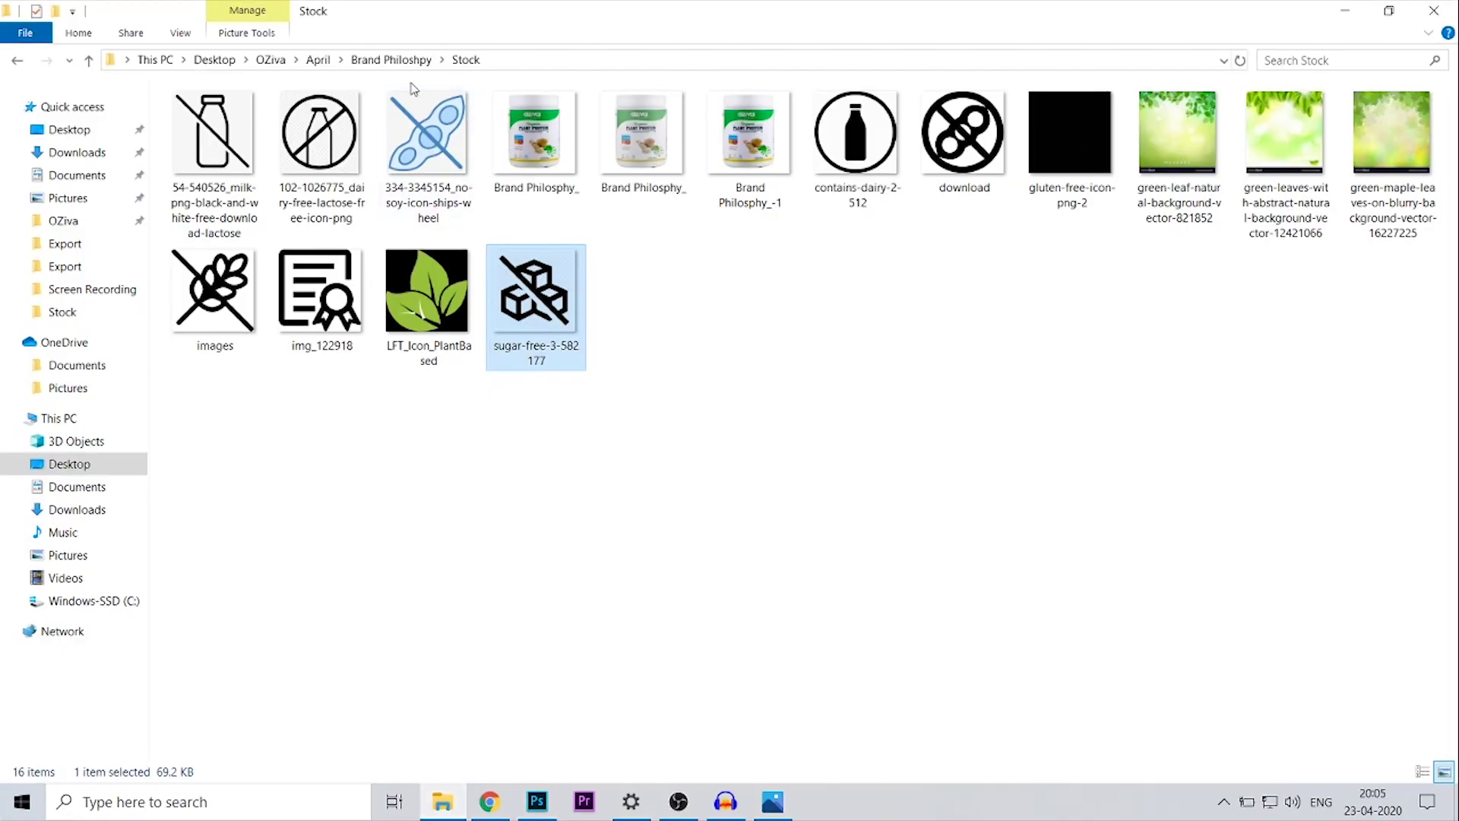
left_click(391, 59)
double_click(272, 123)
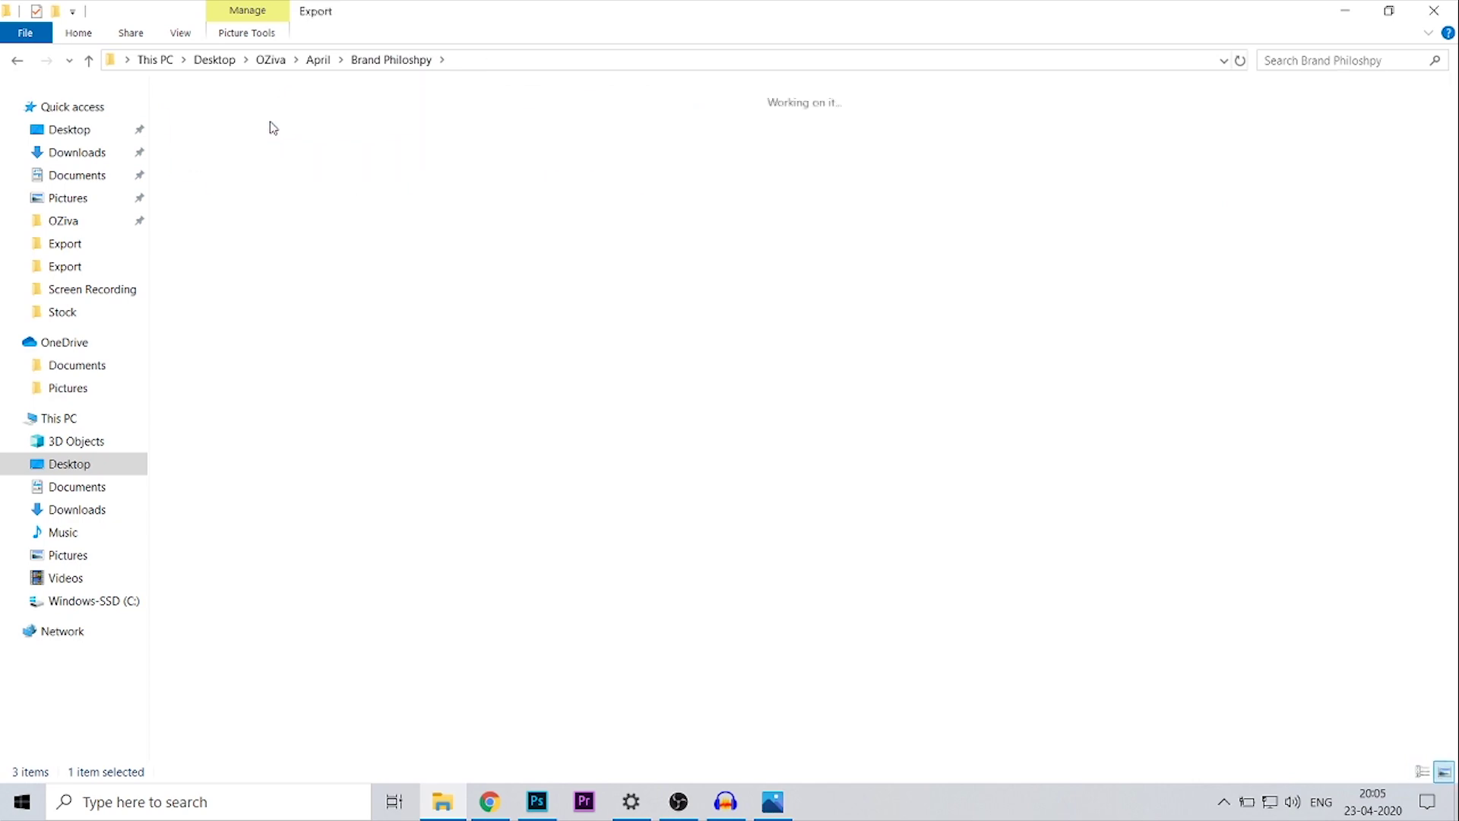
left_click(443, 177)
double_click(443, 176)
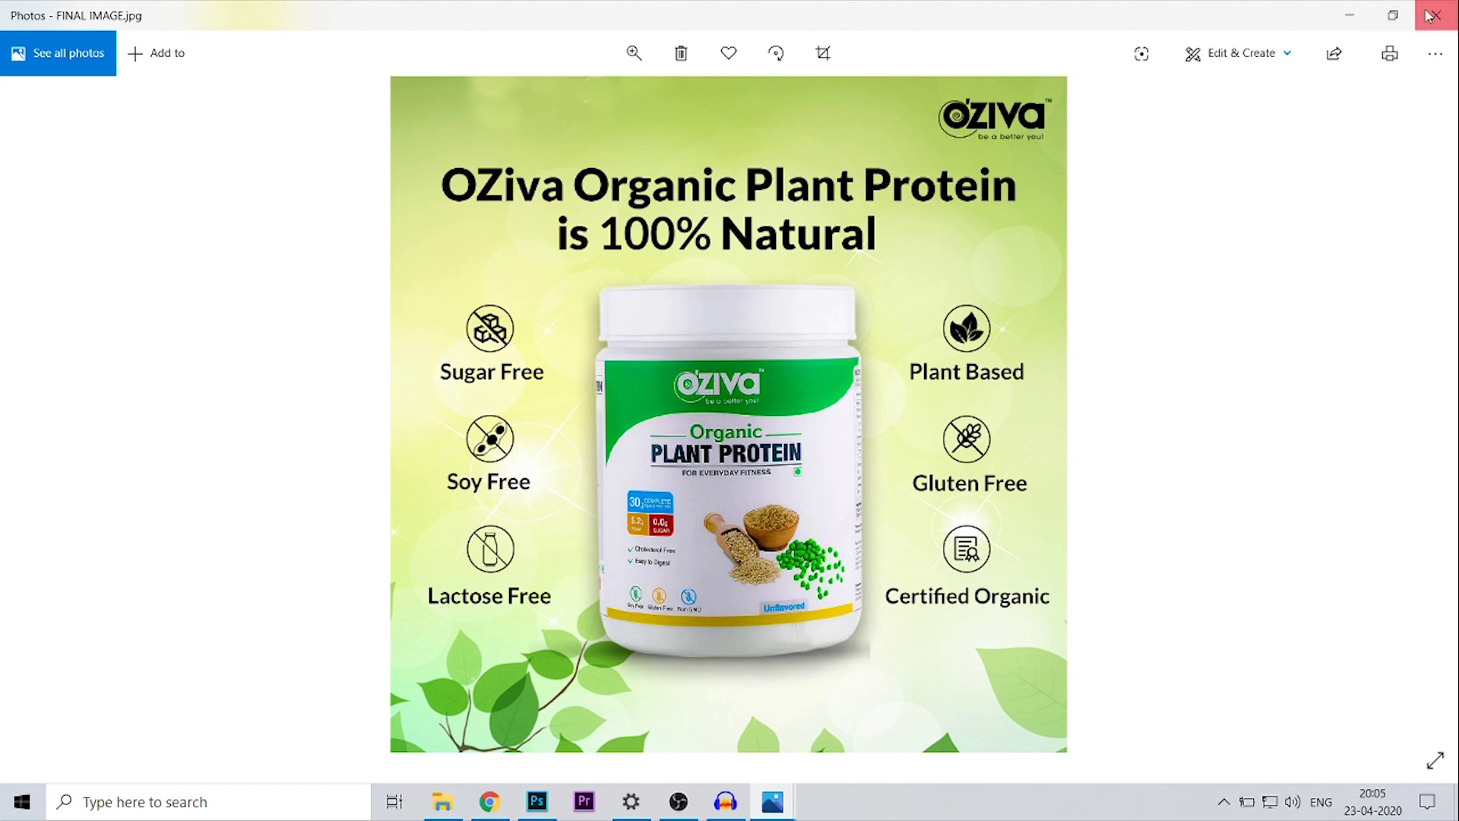
left_click(1448, 23)
key("Return")
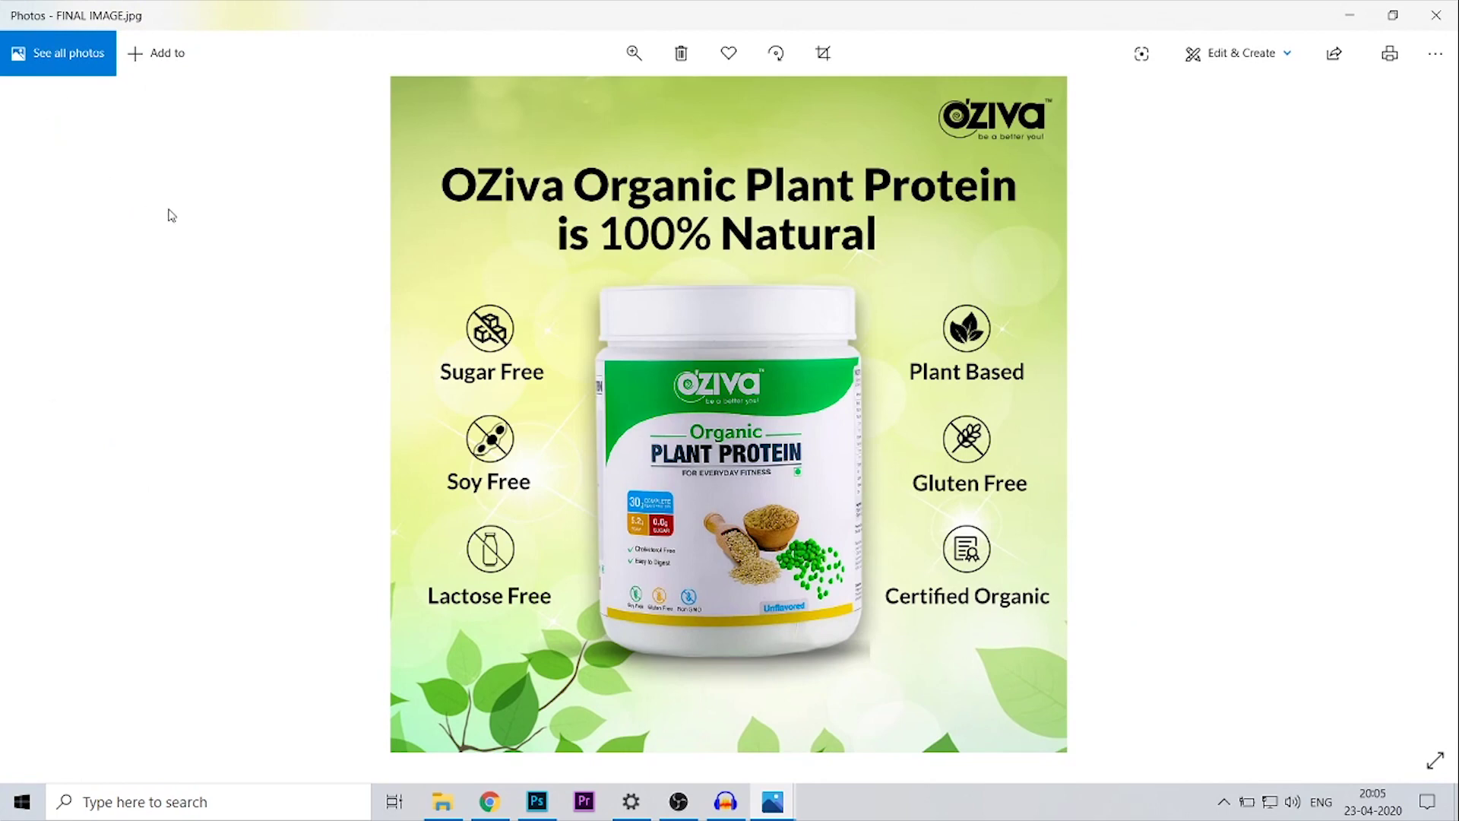